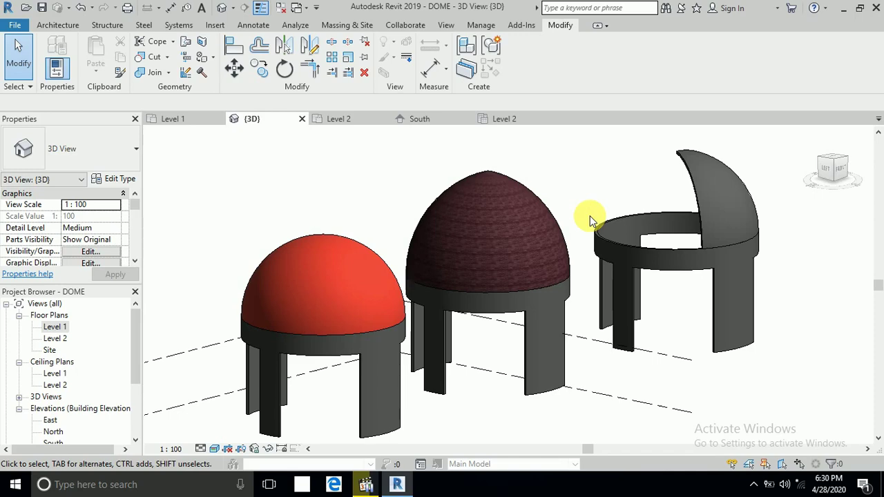
Orbit the 3D view to review the three finished domes.
mouse_move(582, 241)
shift+middle_down()
mouse_move(604, 235)
mouse_move(601, 187)
mouse_move(586, 231)
mouse_move(605, 229)
shift+middle_up()
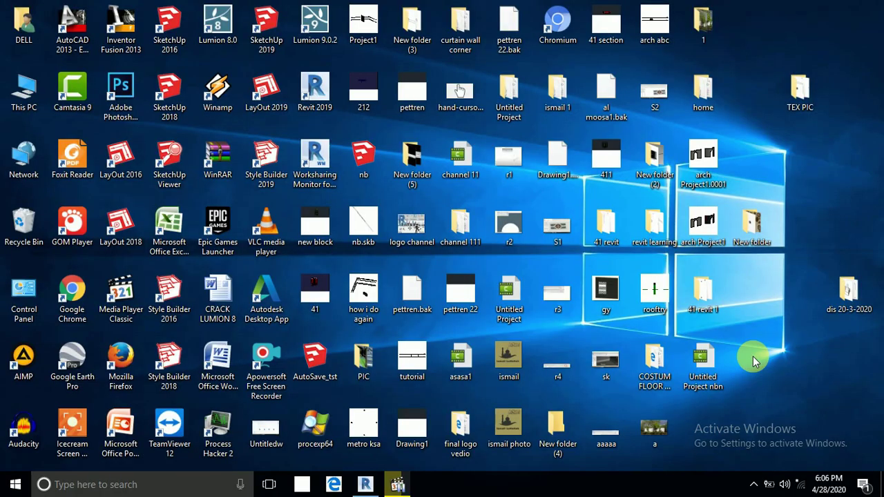
Draw a circular WALL 200 wall of radius 6 centred in the Level 1 plan.
click(364, 485)
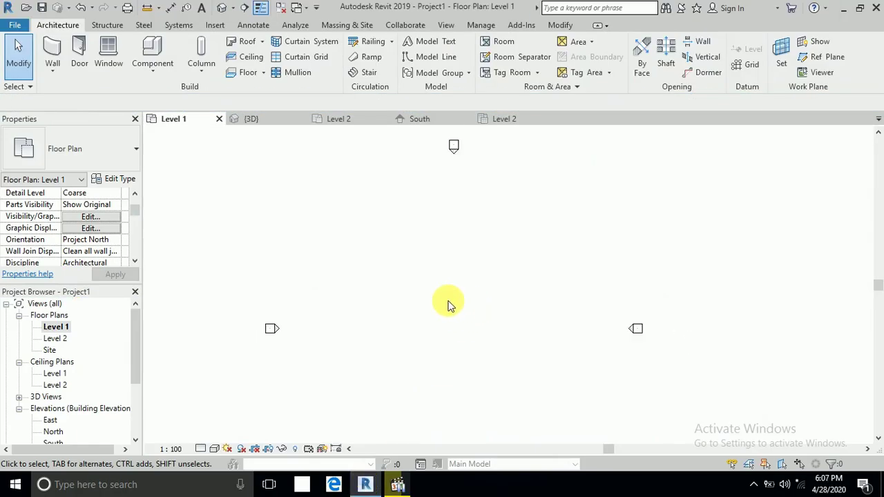
middle_drag(448, 307, 454, 290)
scroll(446, 283, down, 1)
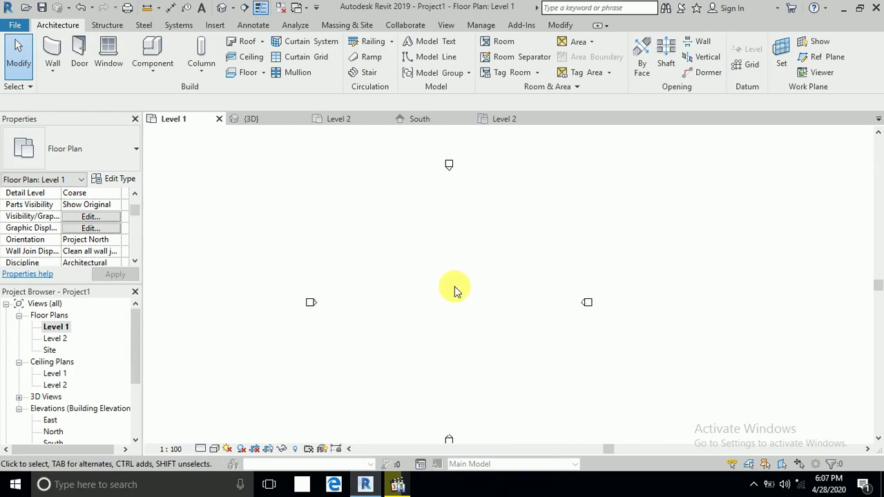
click(55, 55)
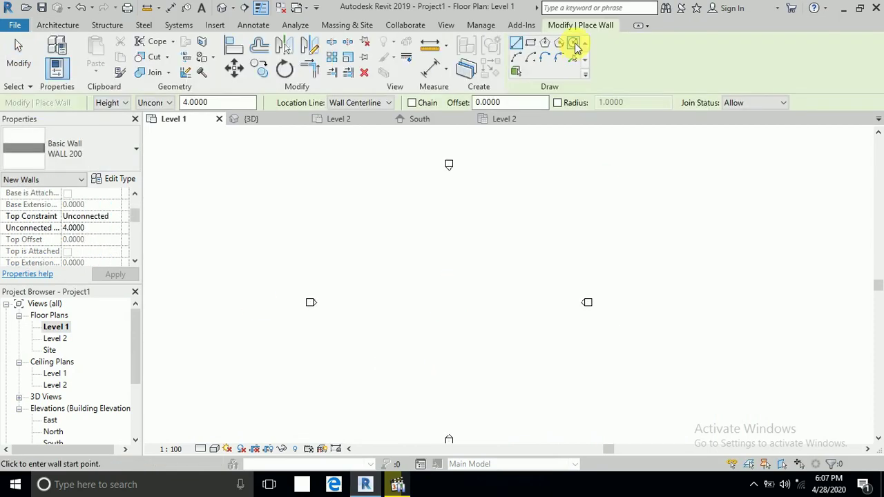
click(575, 44)
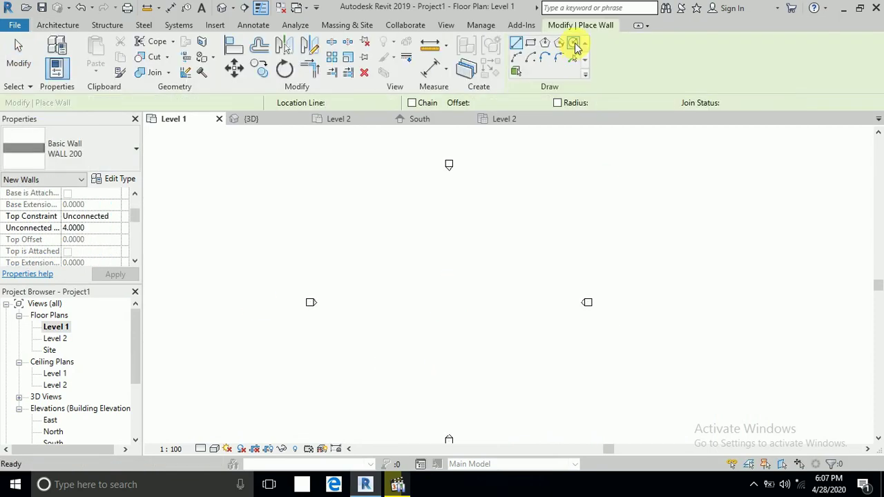
click(442, 282)
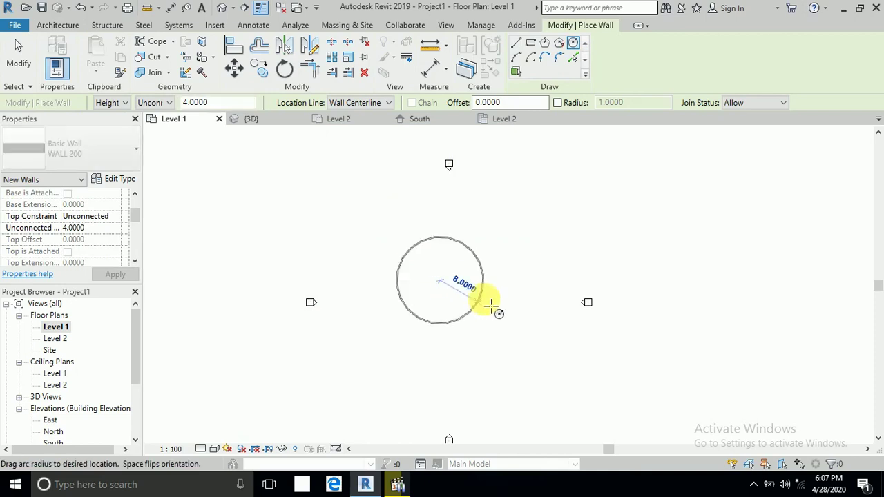
scroll(493, 297, up, 3)
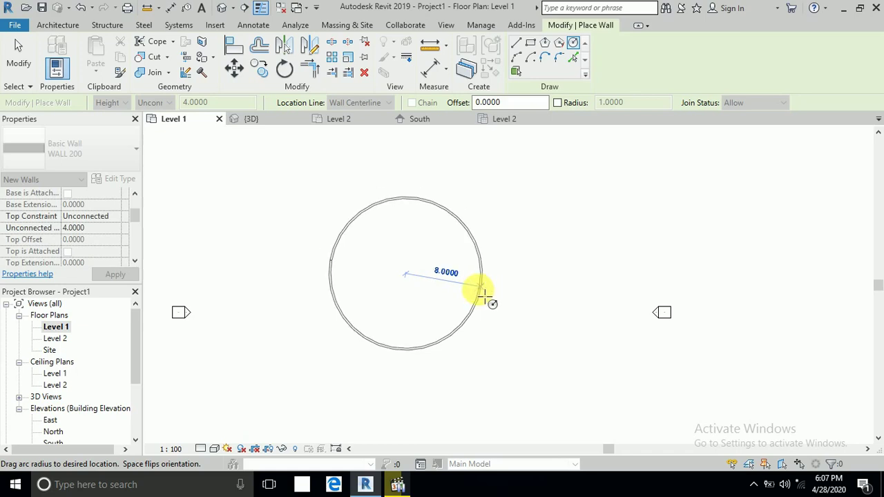
text(6)
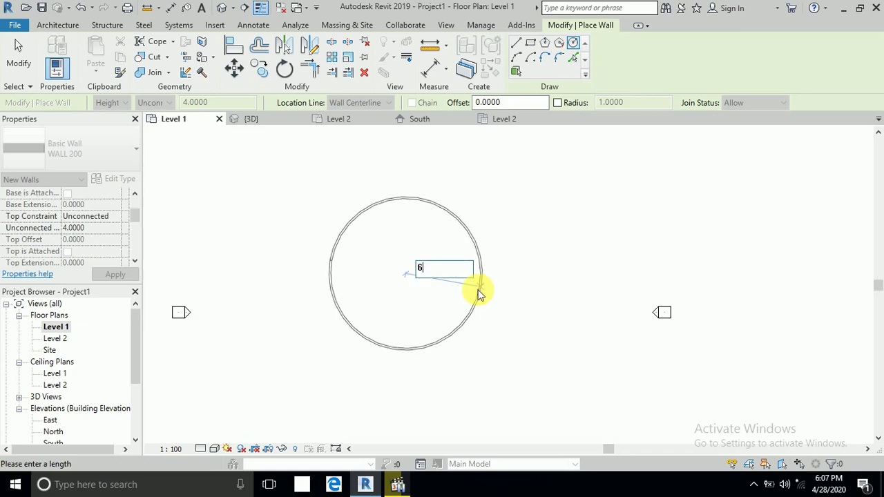
key(Return)
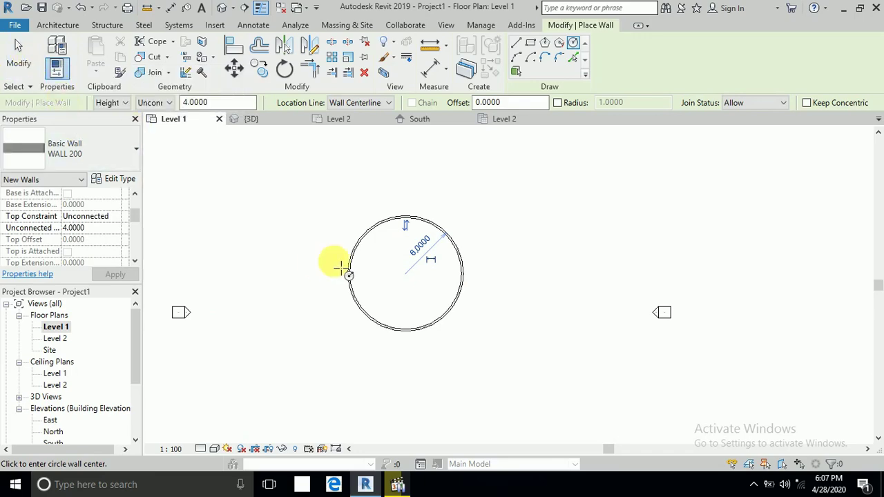
Window-select the circular wall and set its Unconnected Height to 8.
click(18, 53)
mouse_move(340, 211)
mouse_down()
mouse_move(488, 366)
mouse_move(474, 365)
mouse_up()
click(90, 228)
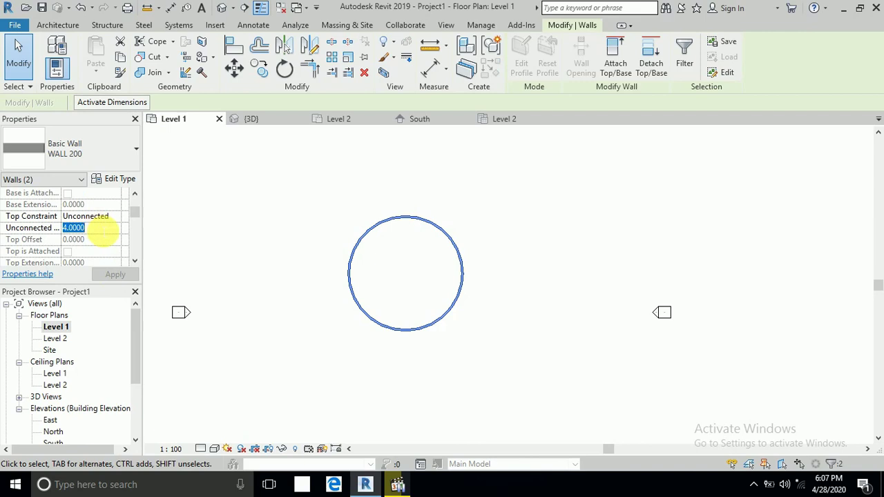
click(261, 308)
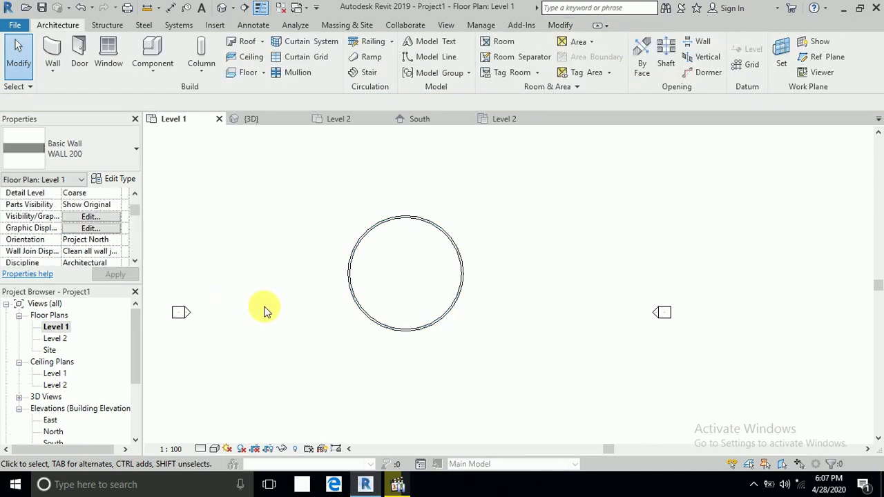
Select the upper arc wall of the circle and recentre the plan.
scroll(437, 247, up, 2)
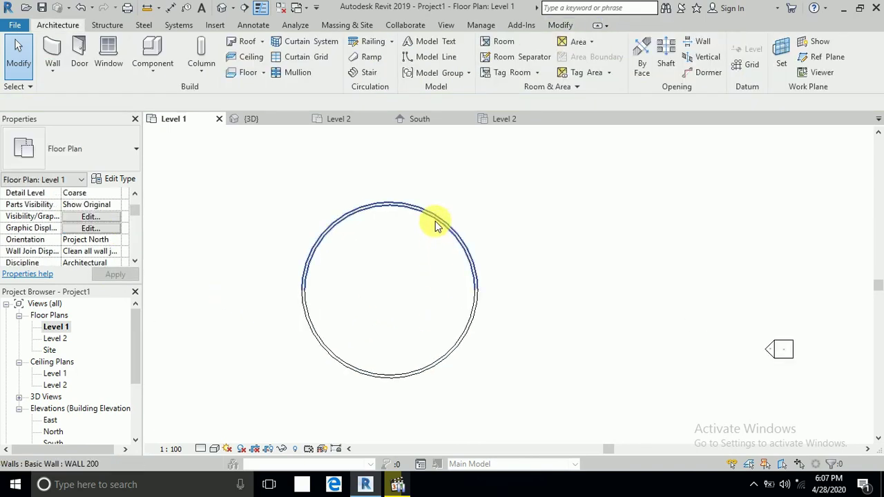
click(437, 225)
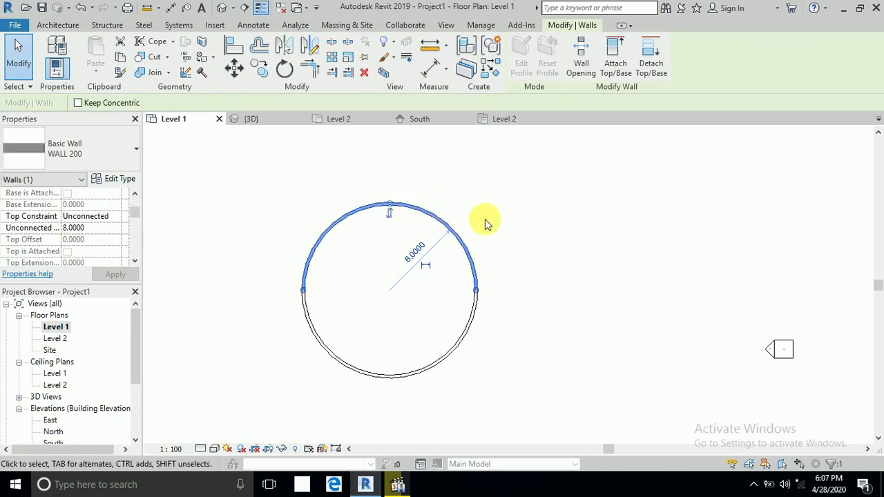
click(476, 306)
scroll(491, 304, up, 2)
click(470, 252)
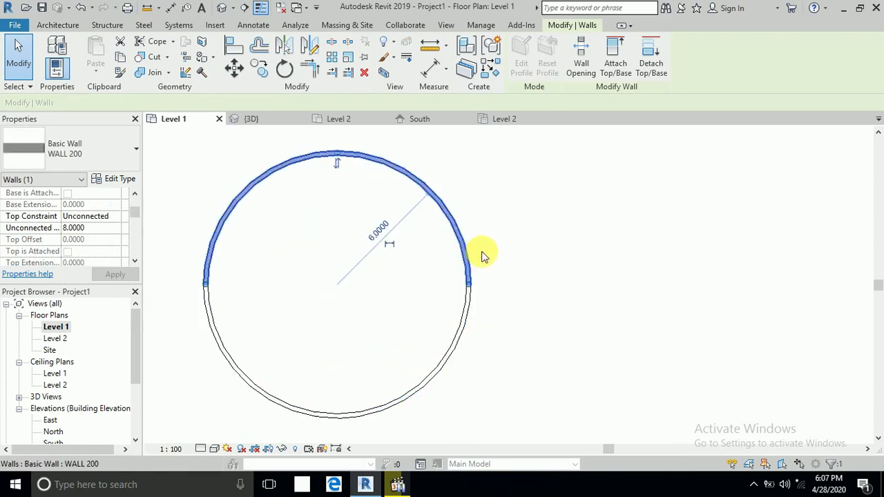
middle_drag(425, 282, 449, 287)
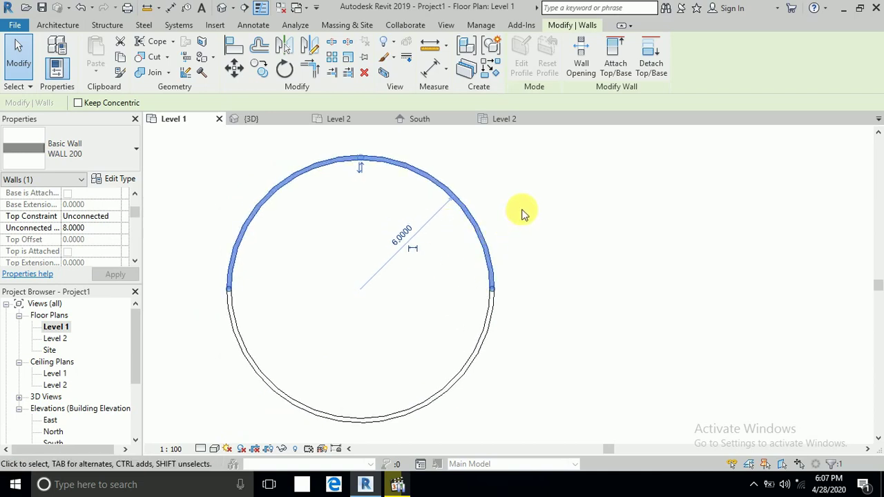
Cut a rectangular Wall Opening through the upper-left arc by picking two diagonal corners.
click(582, 62)
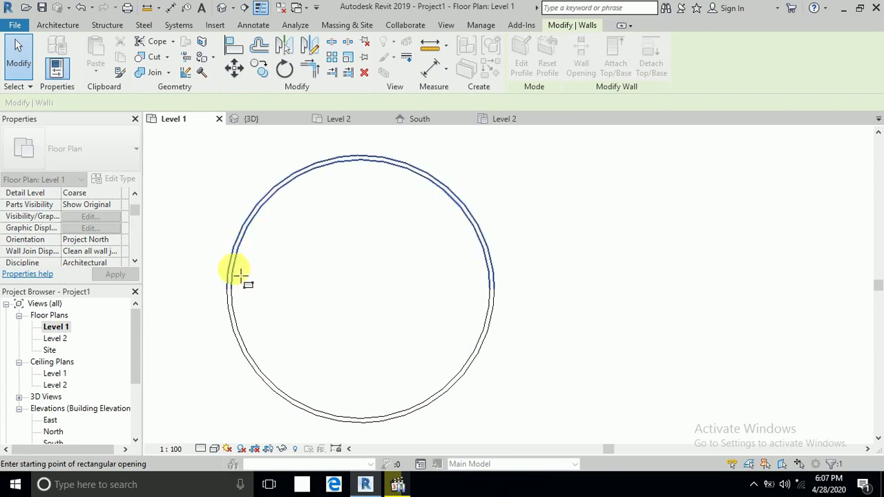
click(234, 270)
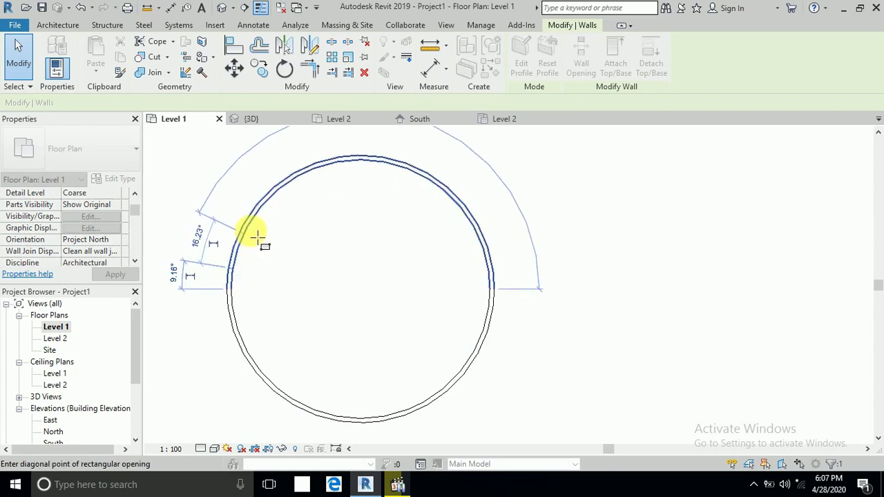
click(314, 181)
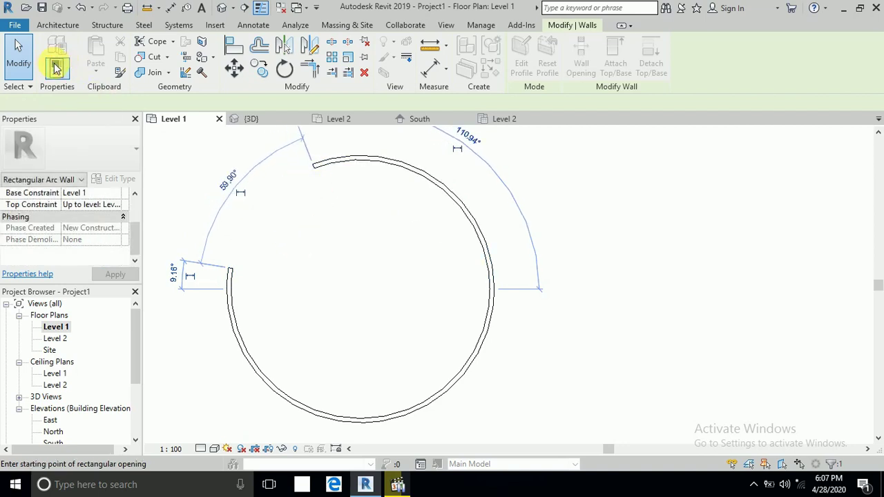
click(19, 45)
mouse_move(326, 234)
middle_down()
mouse_move(337, 266)
mouse_move(336, 222)
middle_up()
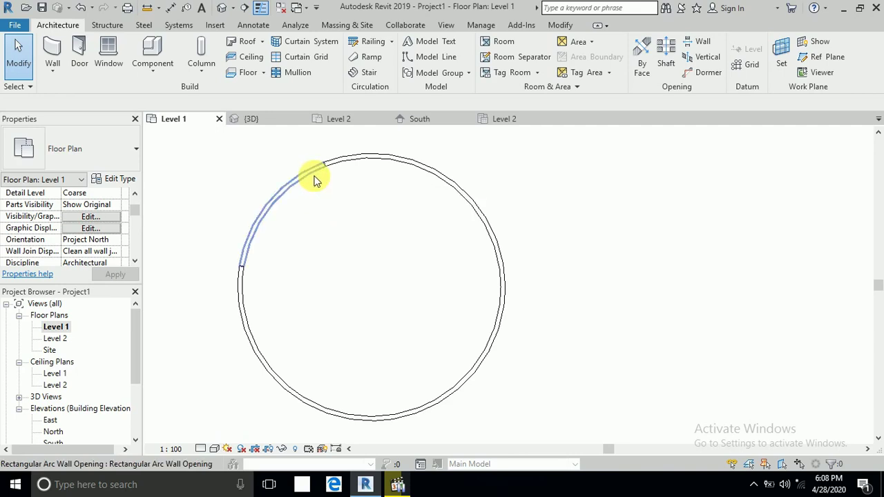
Mirror-copy the wall opening onto the upper-right arc of the wall.
click(314, 179)
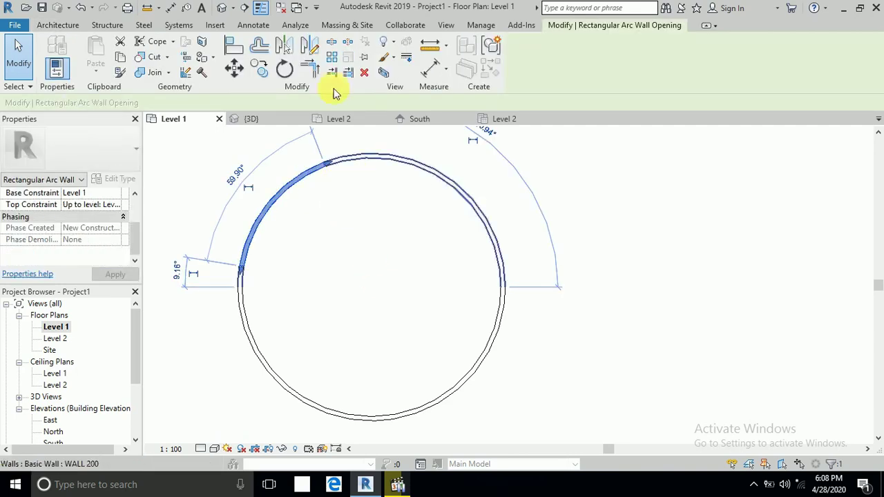
click(311, 46)
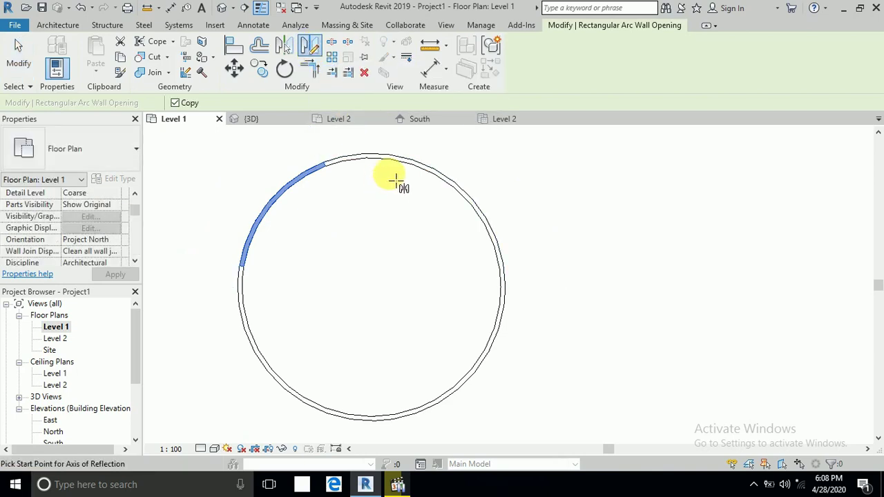
scroll(373, 158, down, 1)
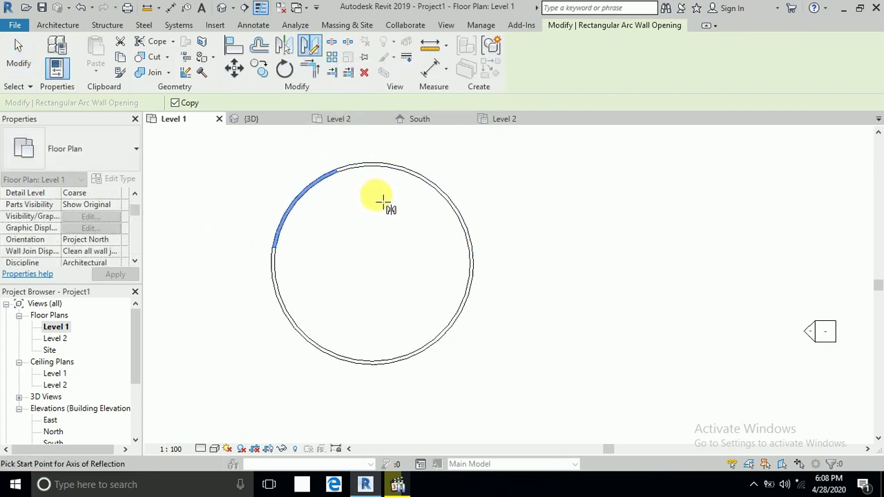
click(379, 159)
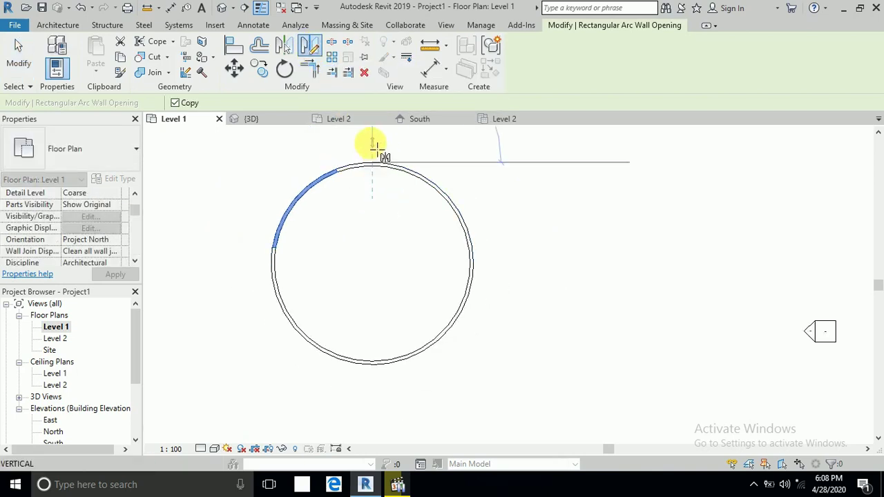
click(368, 142)
scroll(391, 178, up, 2)
scroll(452, 187, up, 1)
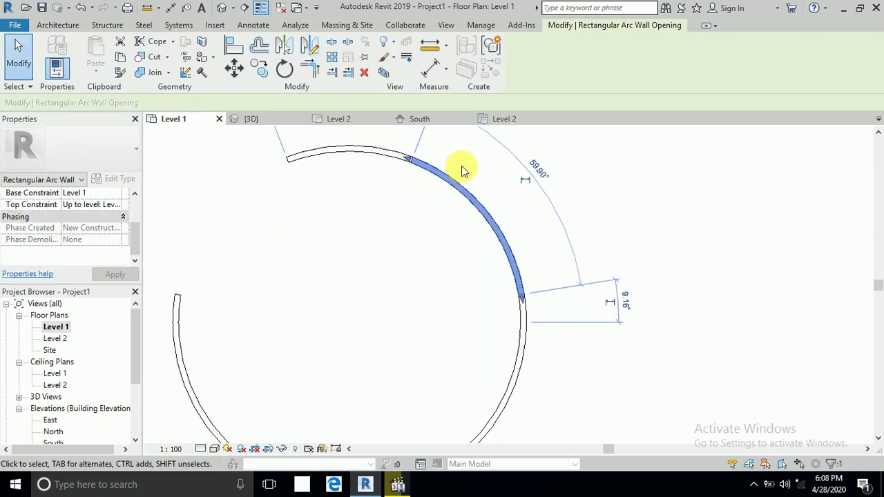
key(Escape)
scroll(460, 168, down, 1)
scroll(435, 193, down, 1)
scroll(412, 219, up, 1)
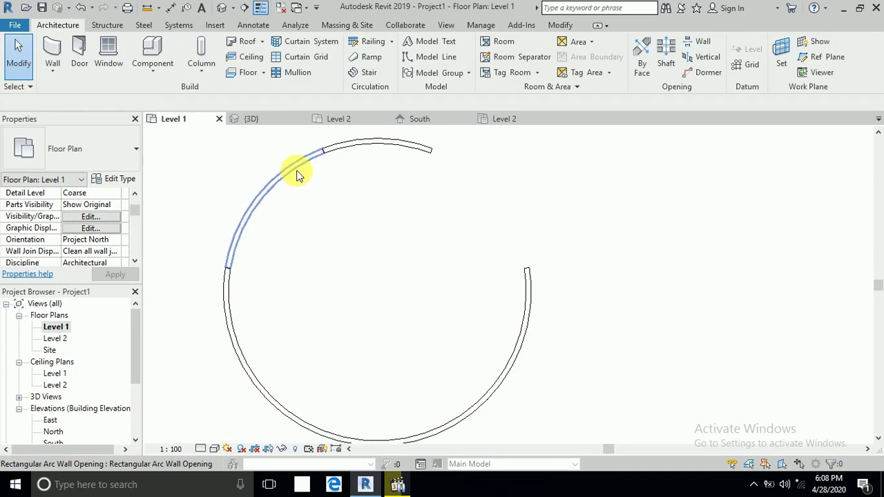
Mirror both openings across a horizontal axis into the lower half, then open the default 3D view.
click(297, 174)
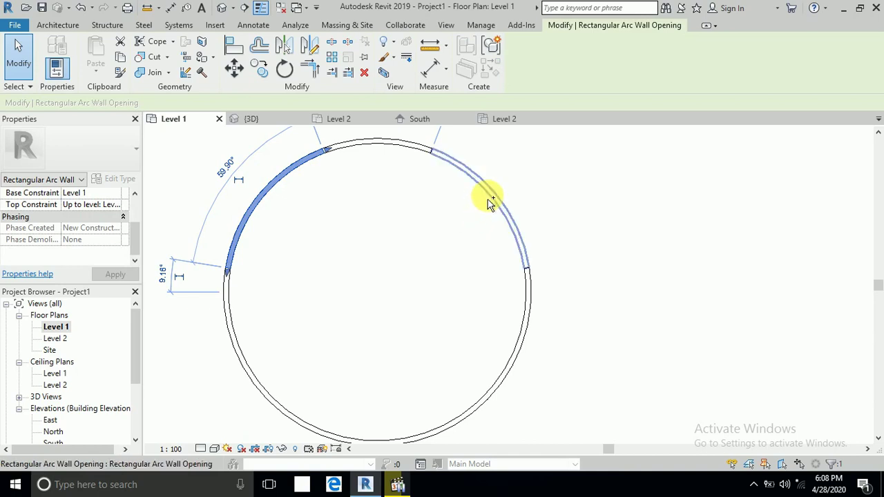
ctrl+click(488, 205)
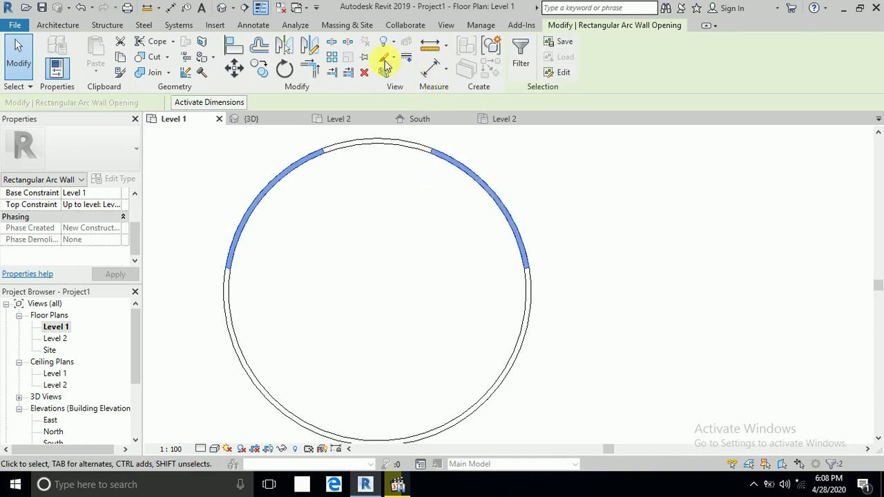
click(313, 48)
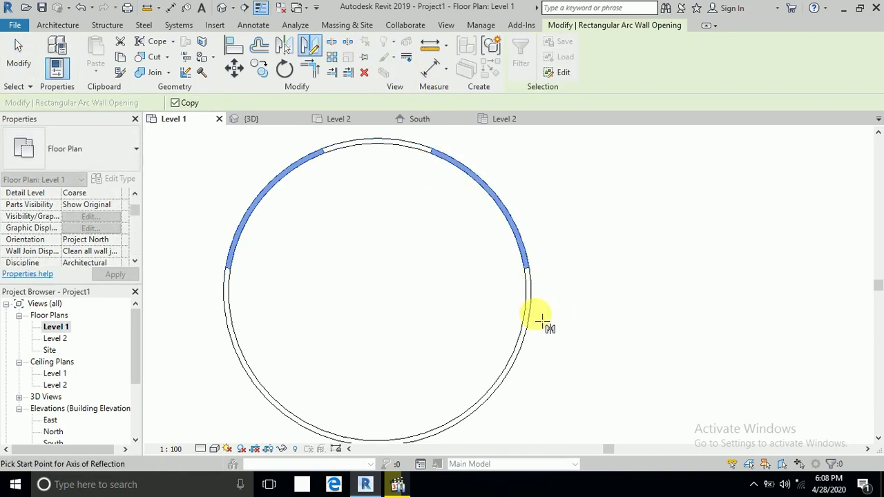
click(530, 293)
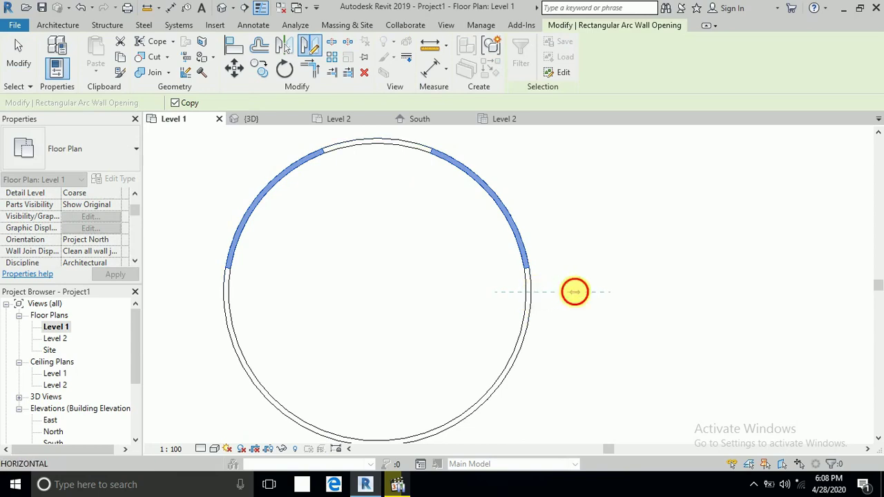
click(574, 294)
click(543, 233)
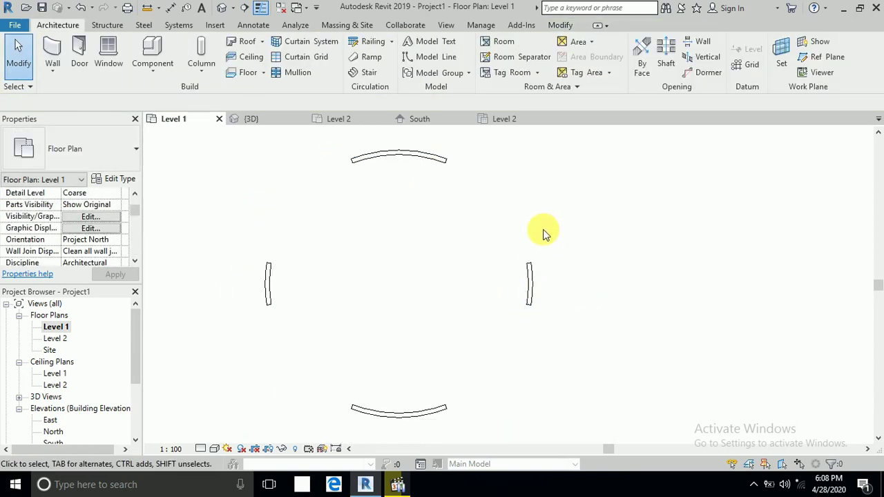
scroll(542, 235, down, 1)
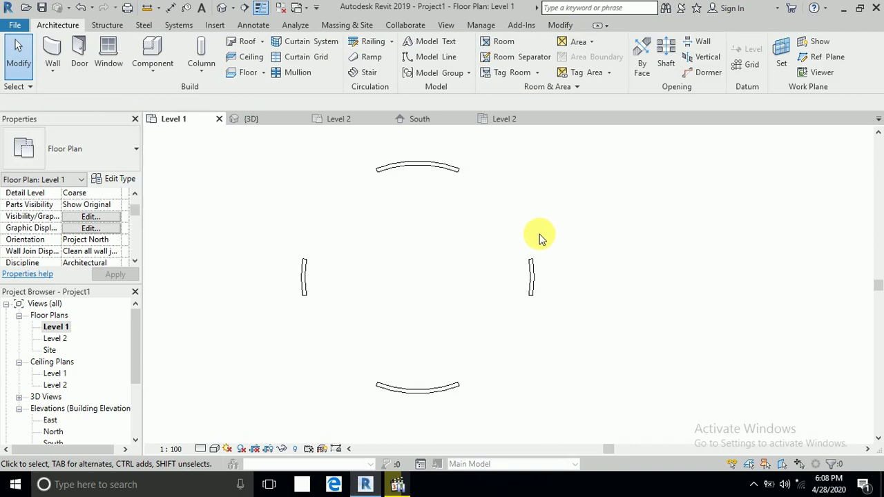
middle_drag(540, 237, 546, 249)
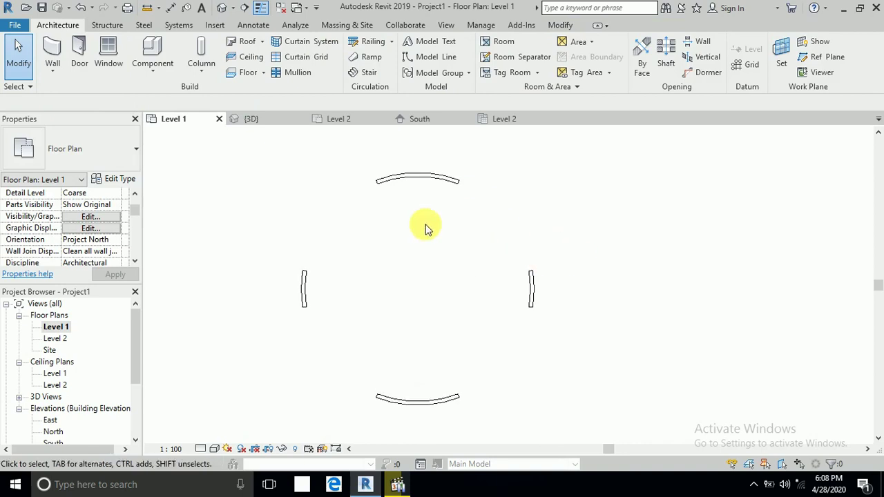
click(222, 8)
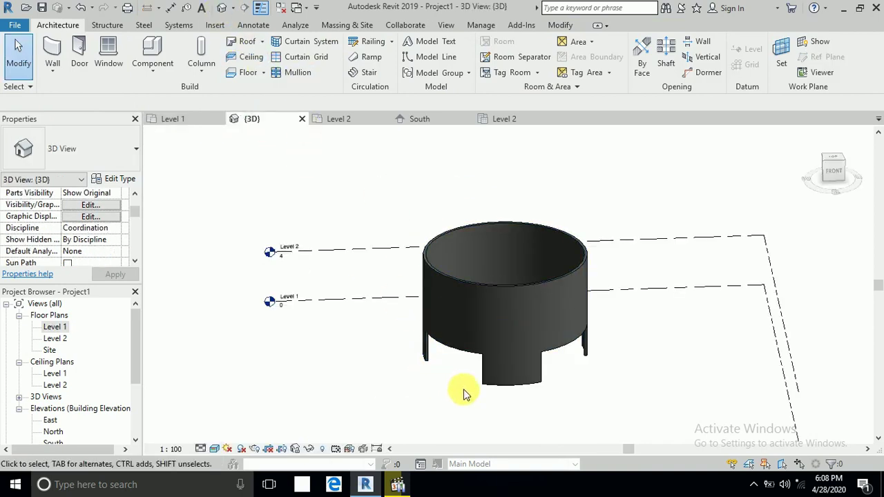
Set the front arc wall opening's Top Constraint to Up to level: Level 2.
scroll(552, 394, up, 2)
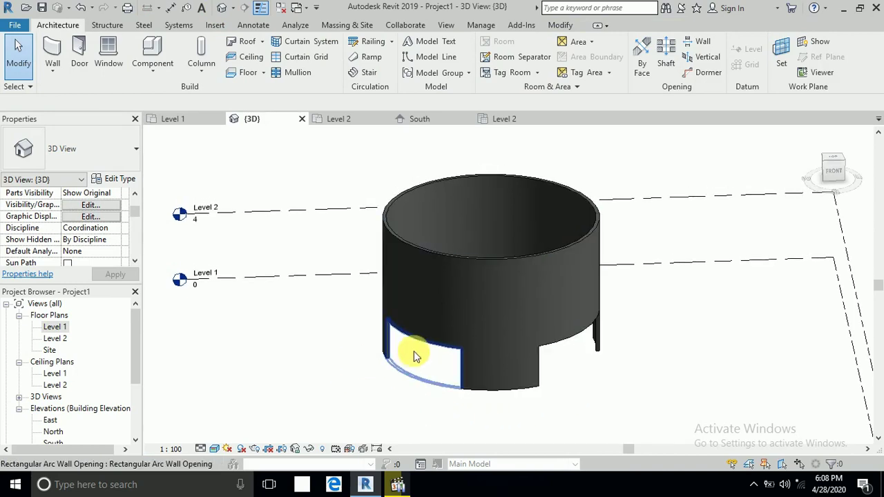
click(414, 352)
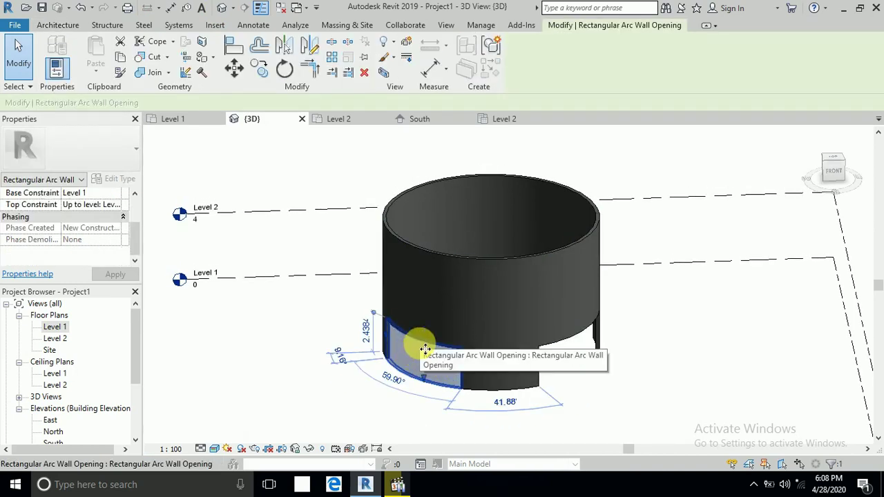
scroll(420, 341, up, 1)
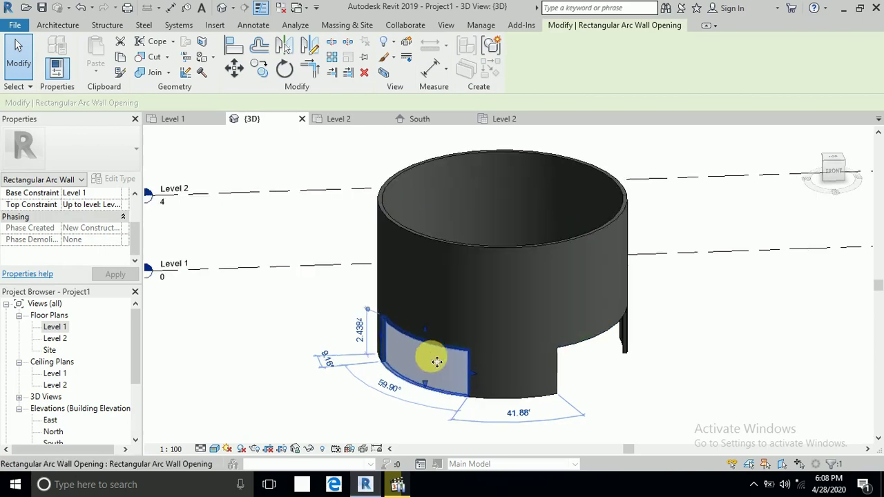
click(302, 325)
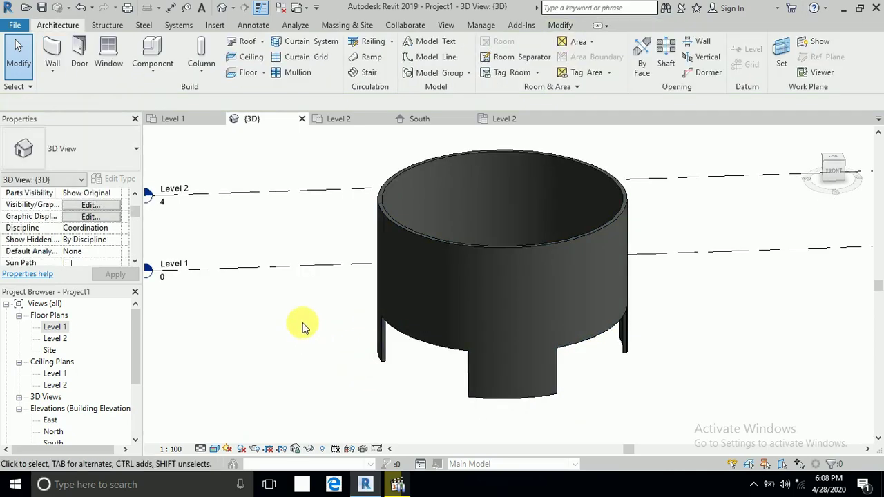
click(434, 368)
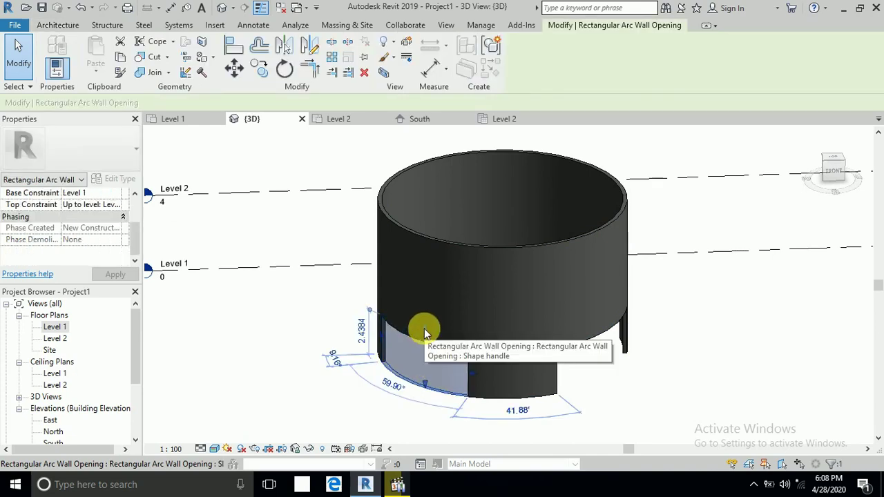
click(120, 207)
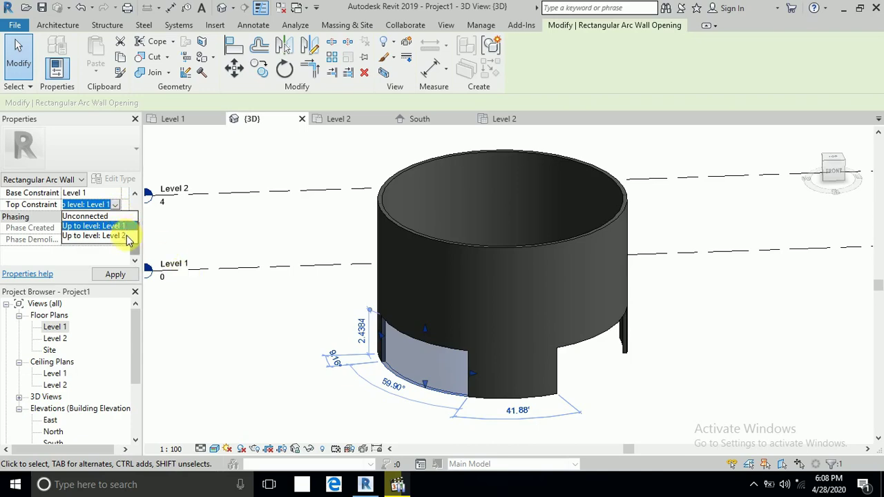
click(121, 236)
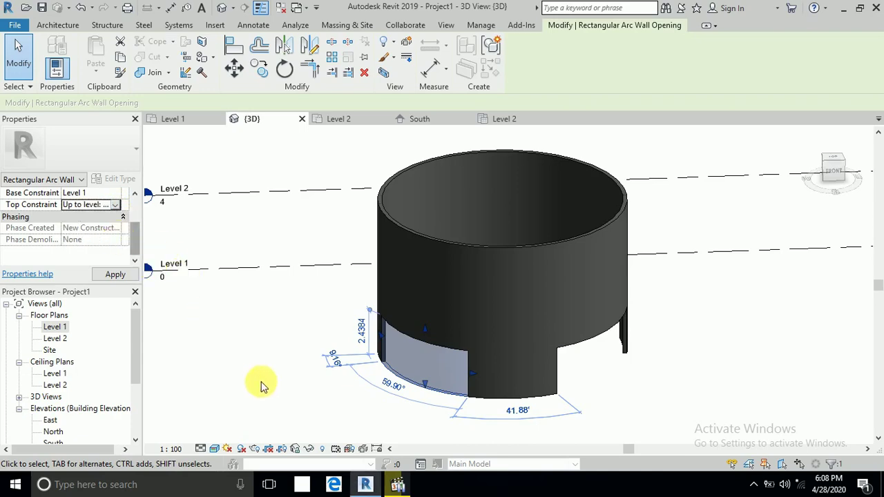
click(276, 385)
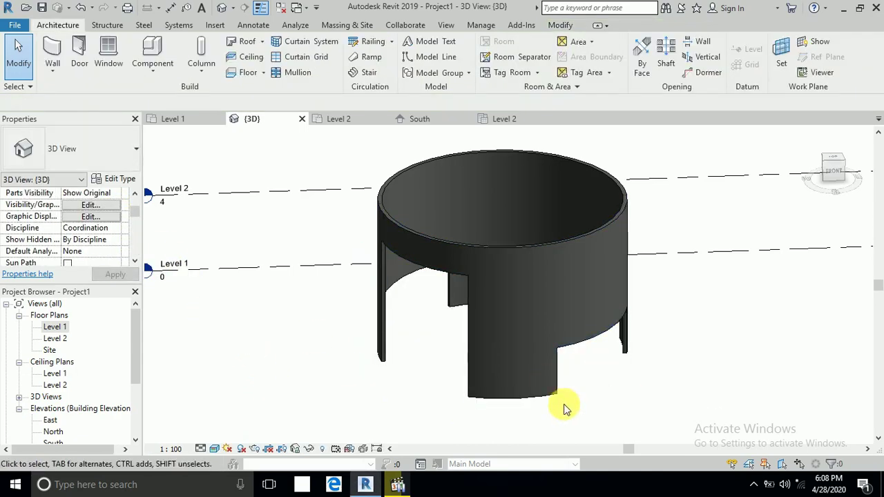
Raise the right-side opening's Top Constraint to Level 2.
scroll(621, 409, up, 1)
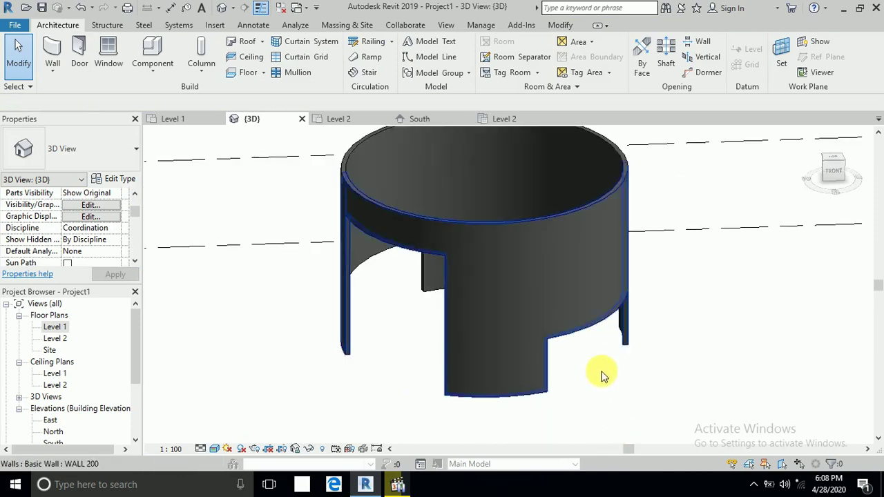
middle_drag(656, 390, 627, 399)
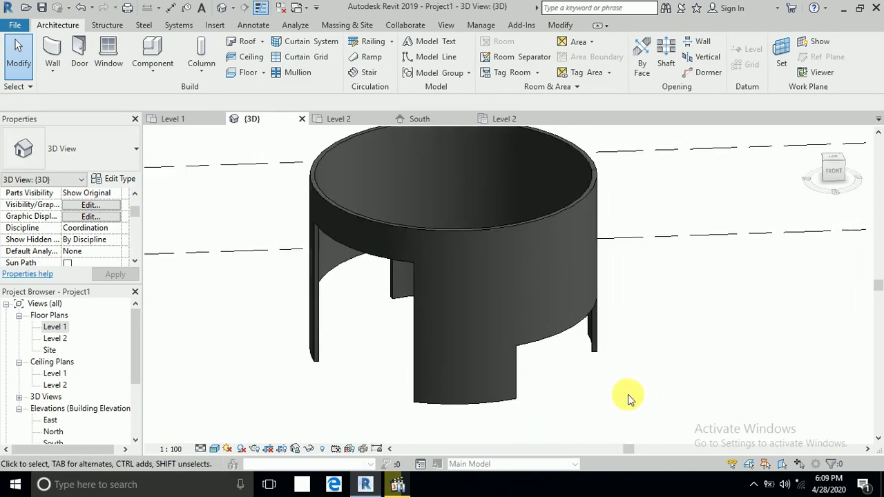
click(570, 365)
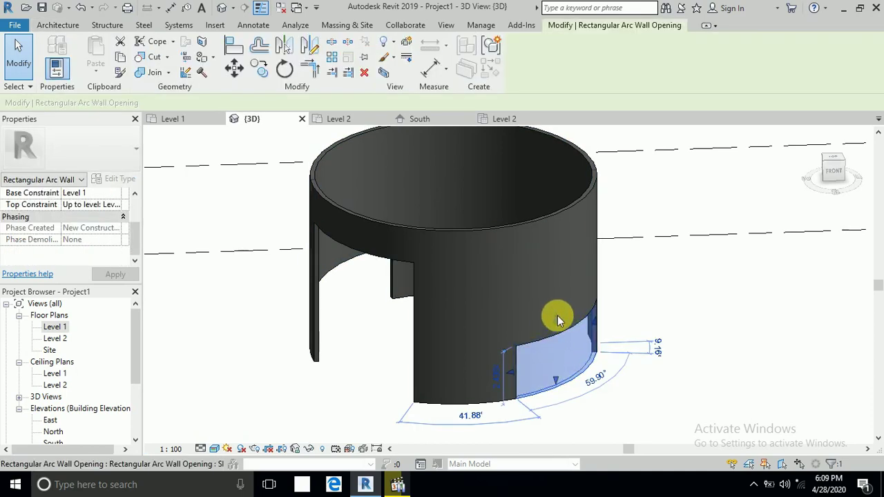
click(116, 204)
click(119, 206)
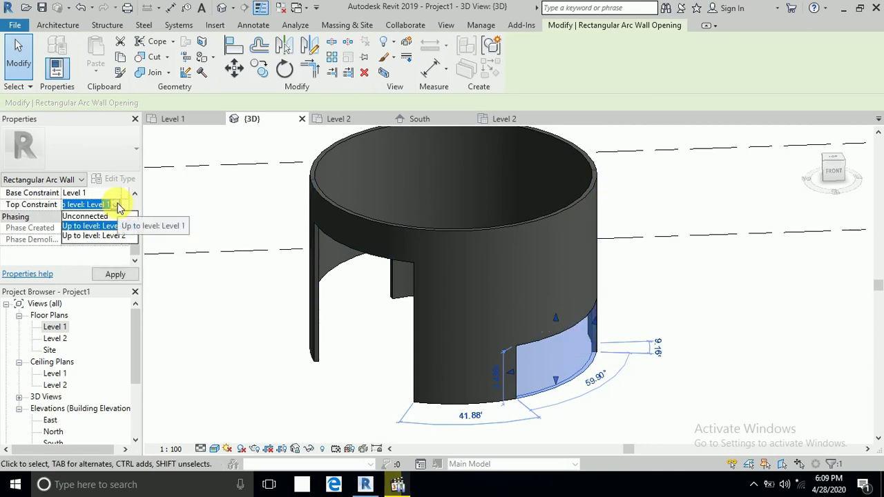
click(111, 235)
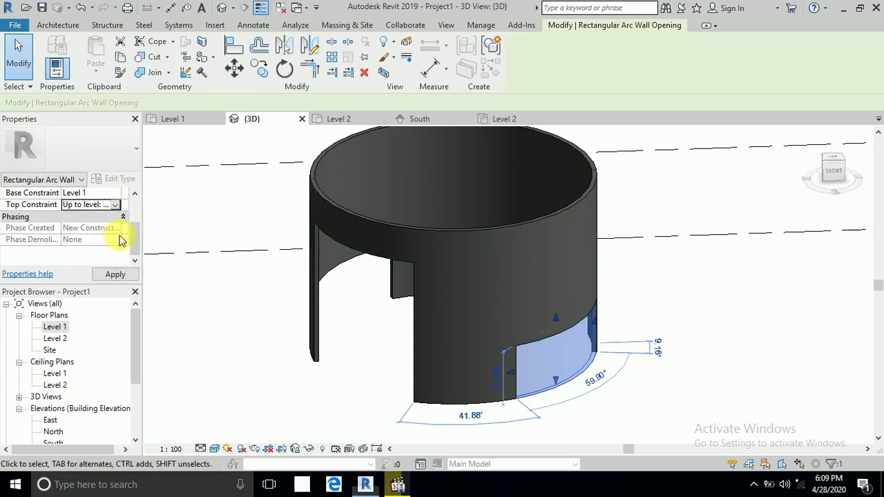
click(252, 321)
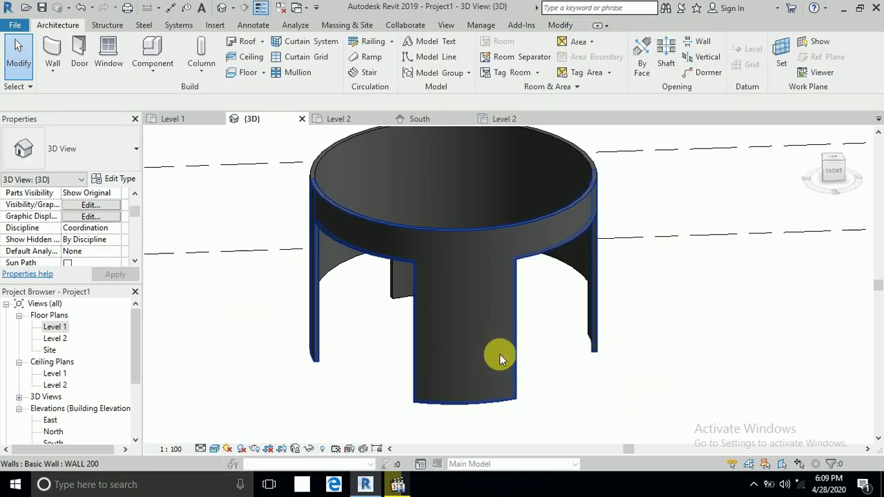
Orbit to the left side and raise that opening's top to Level 2.
shift+middle_drag(500, 354, 479, 365)
shift+middle_drag(584, 339, 245, 375)
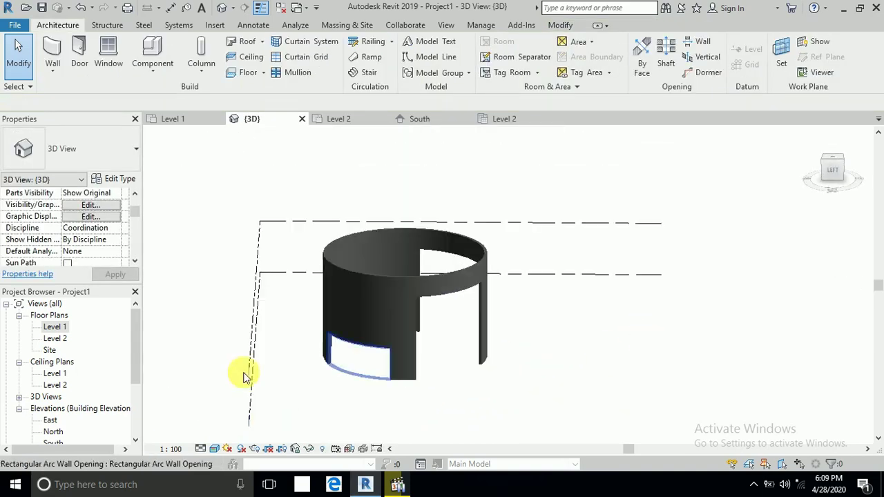
click(326, 352)
click(111, 207)
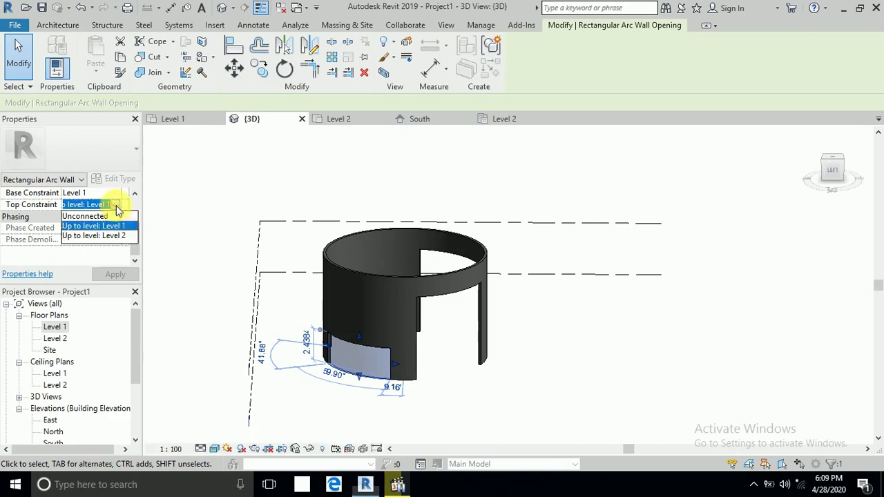
click(96, 235)
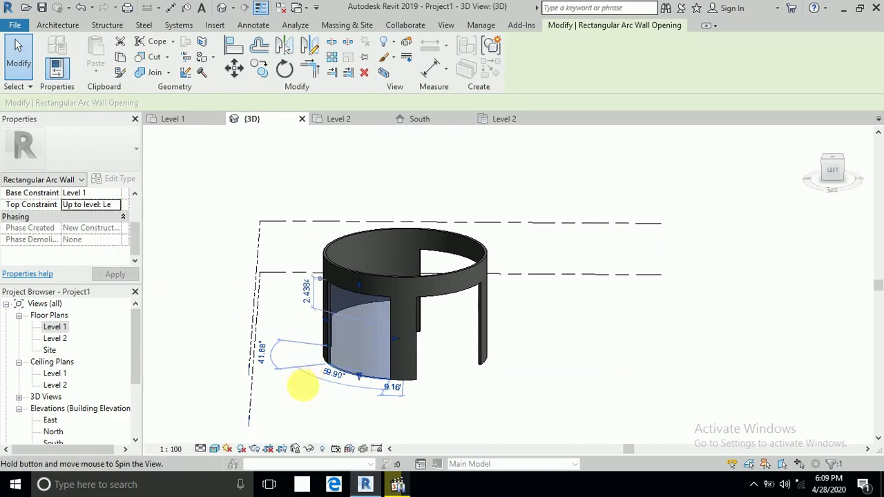
Raise the back opening's top to Level 2, then orbit to review the four-legged wall.
shift+middle_drag(309, 380, 252, 348)
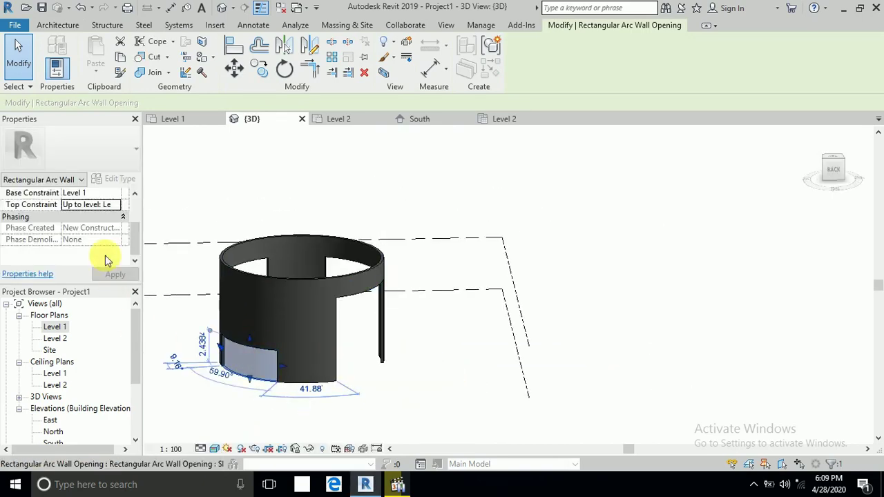
click(103, 204)
click(115, 205)
click(110, 236)
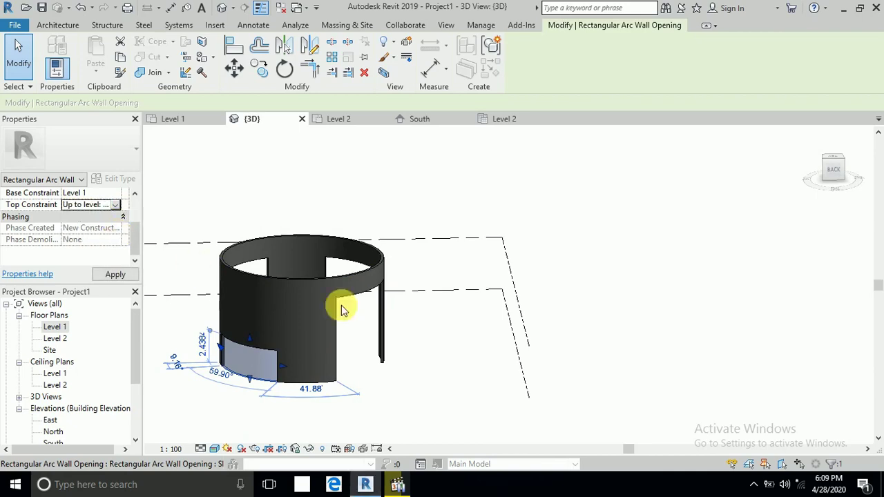
click(463, 376)
mouse_move(462, 357)
shift+middle_down()
mouse_move(430, 380)
mouse_move(511, 351)
mouse_move(474, 365)
mouse_move(352, 355)
mouse_move(418, 292)
shift+middle_up()
scroll(442, 290, up, 3)
scroll(453, 289, down, 2)
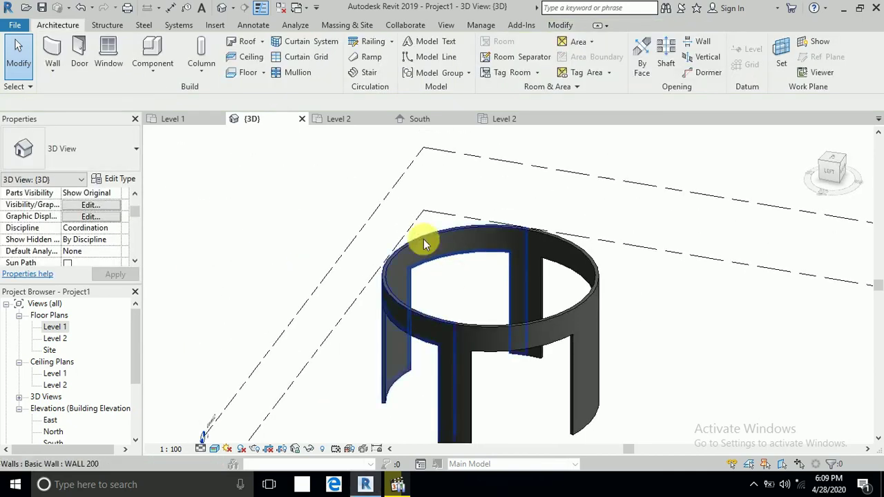
scroll(650, 309, down, 1)
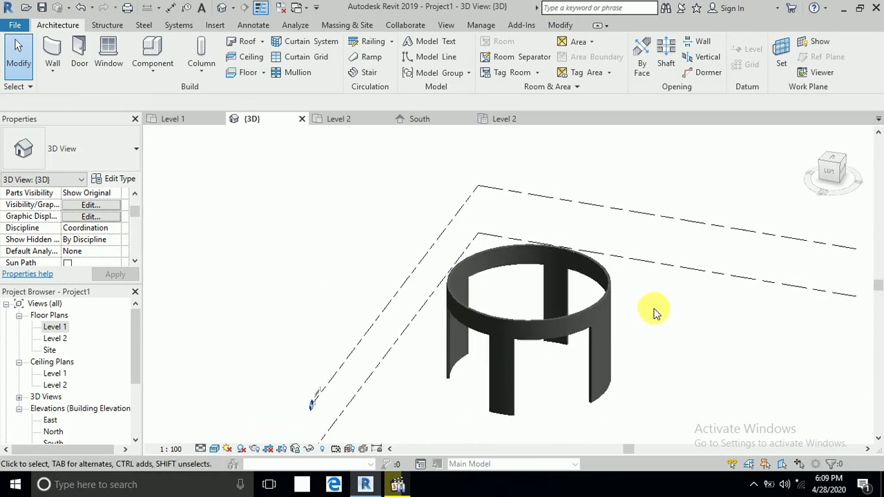
scroll(660, 319, down, 1)
scroll(603, 321, down, 1)
scroll(628, 304, up, 1)
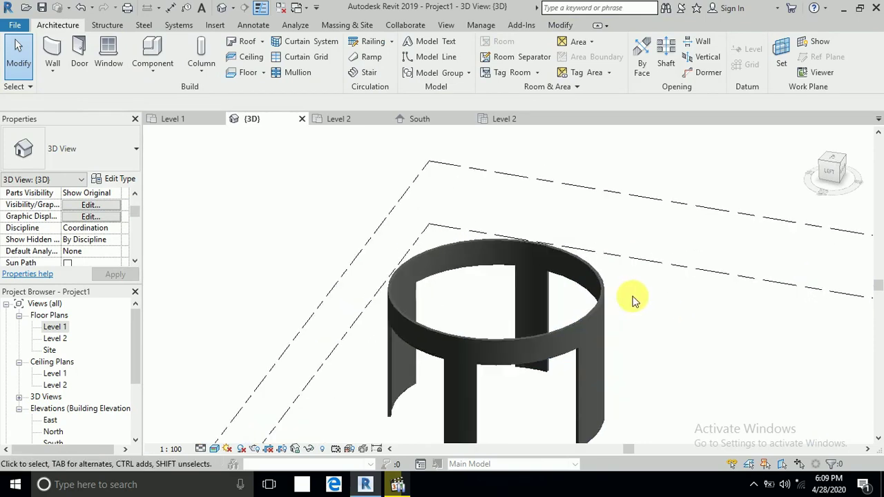
scroll(633, 300, up, 2)
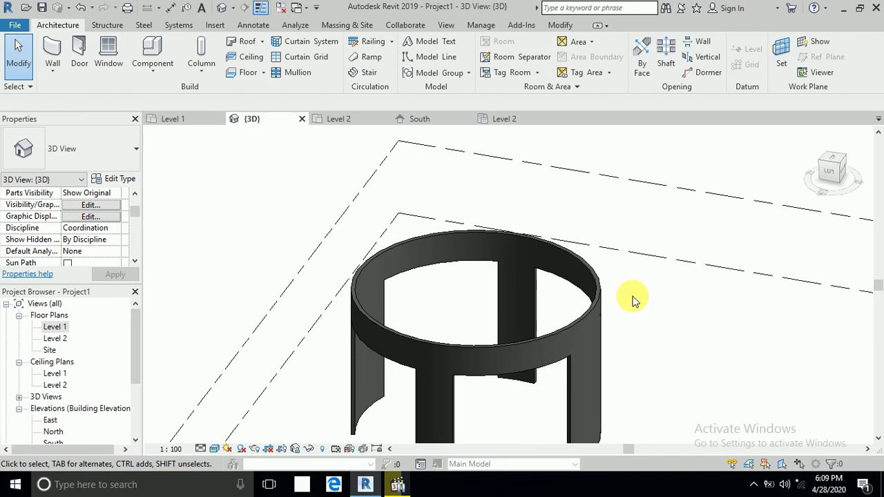
middle_drag(633, 300, 638, 298)
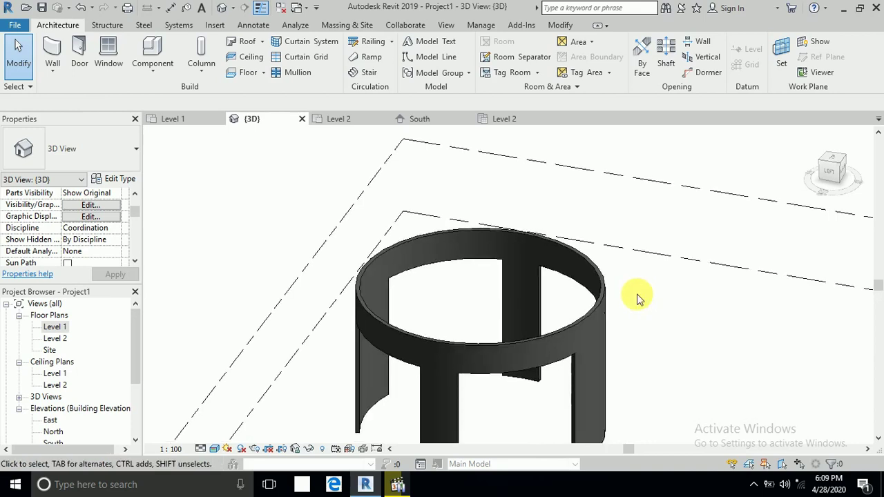
Create a Model In-Place family in the Roofs category named 'Roofs 1'.
click(151, 72)
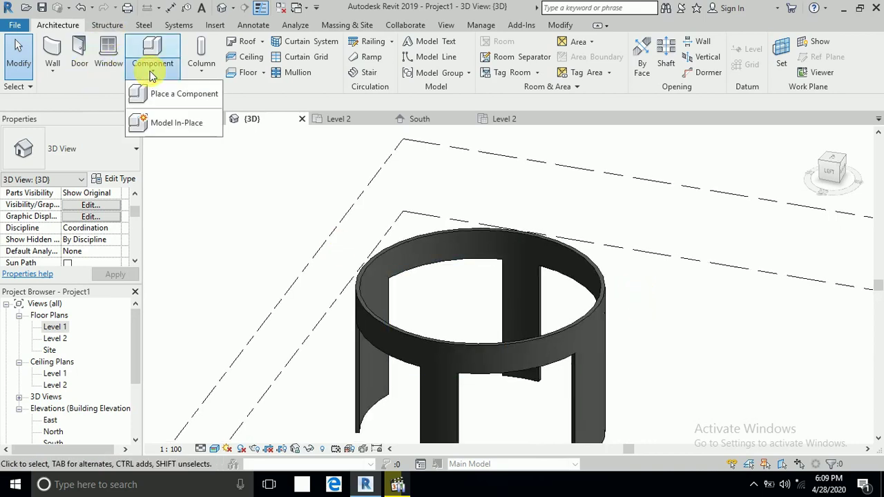
click(172, 128)
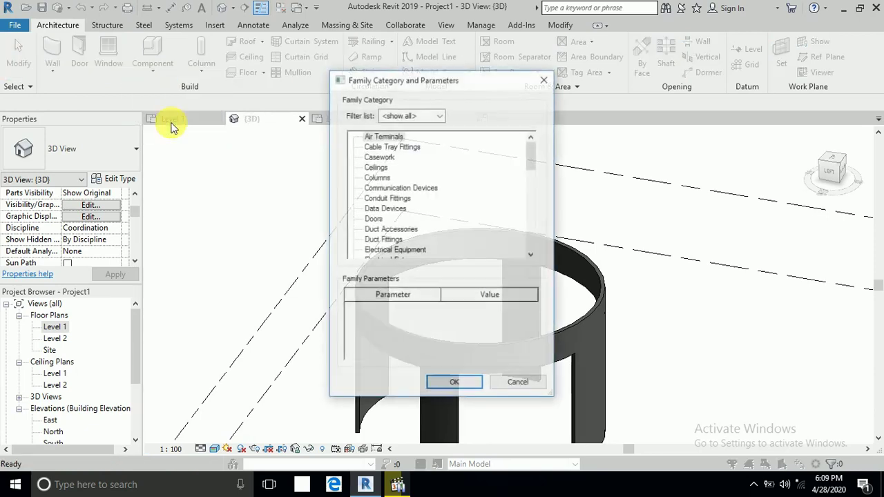
drag(529, 166, 532, 177)
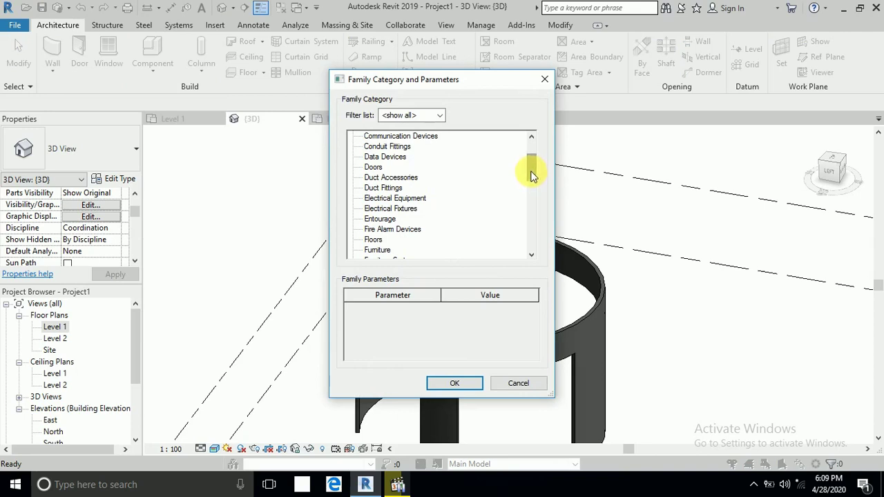
drag(532, 174, 532, 214)
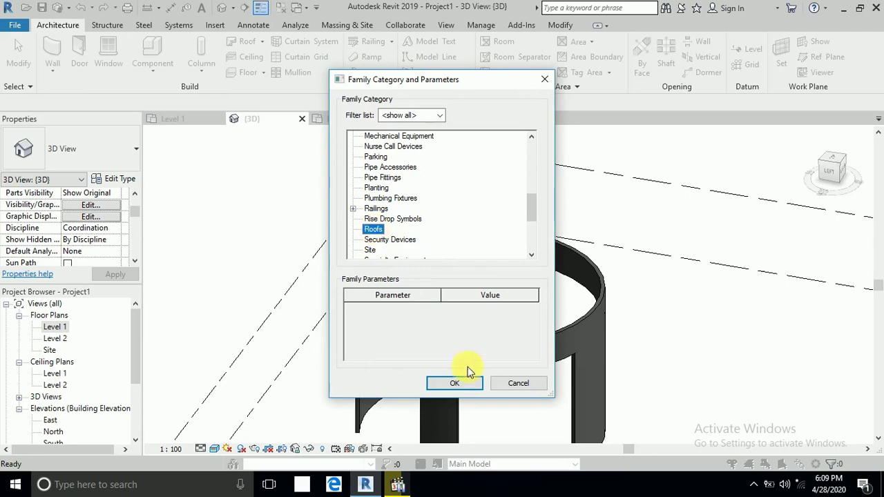
click(454, 383)
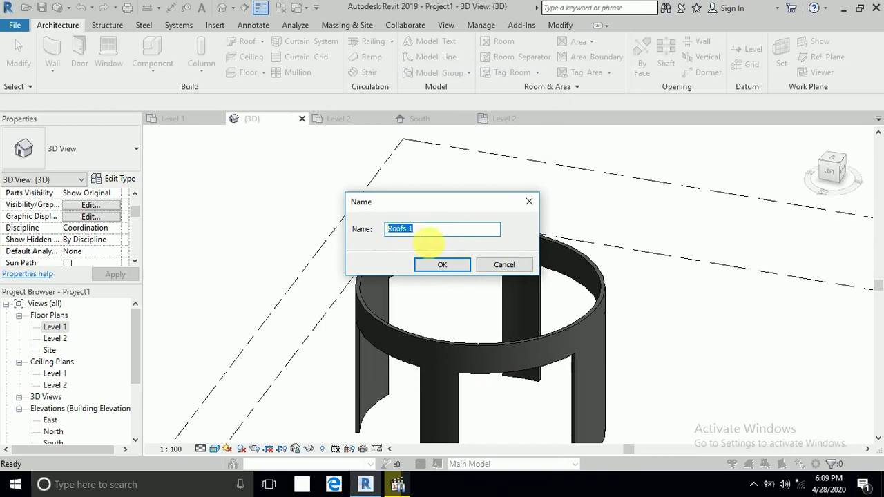
click(456, 267)
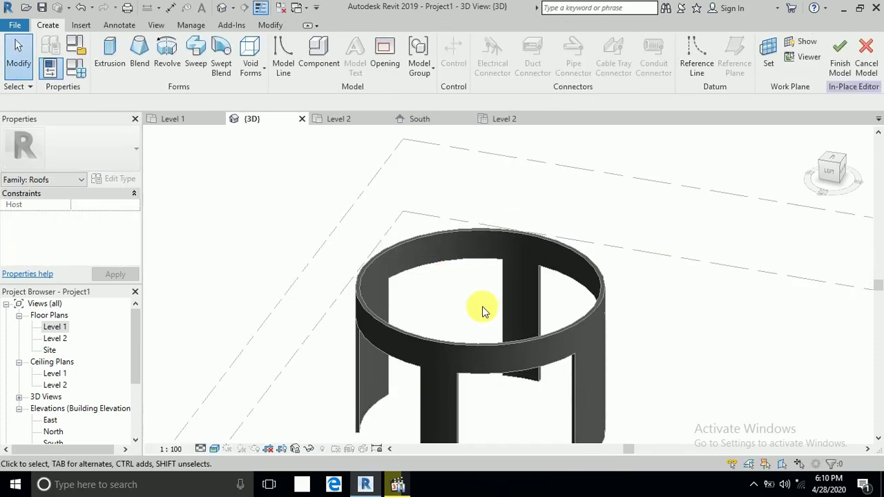
Set the work plane by picking the circular wall's face.
click(768, 56)
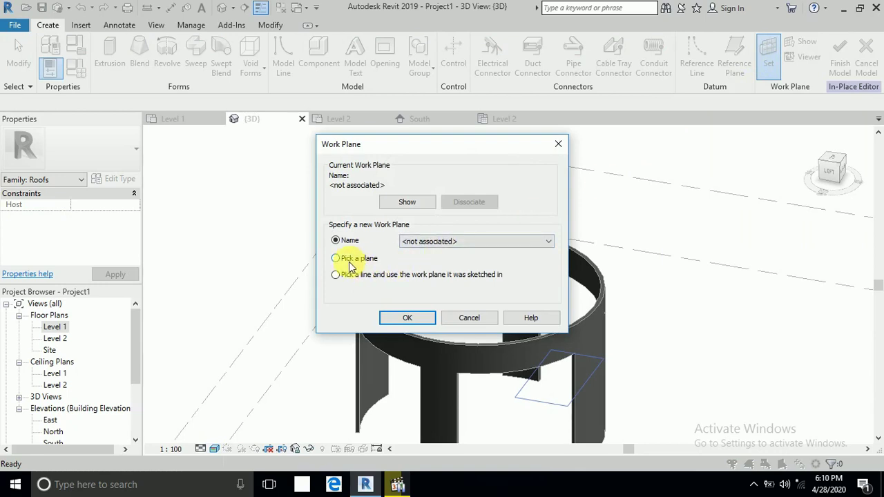
click(394, 319)
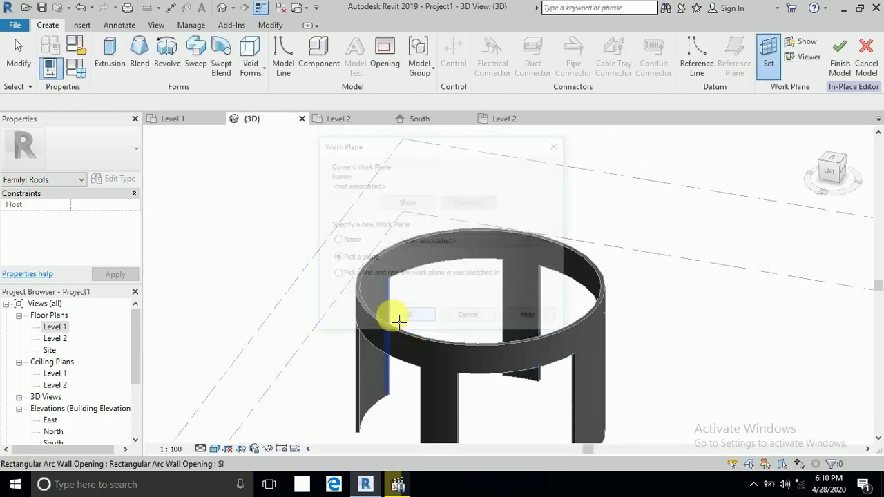
scroll(428, 239, up, 2)
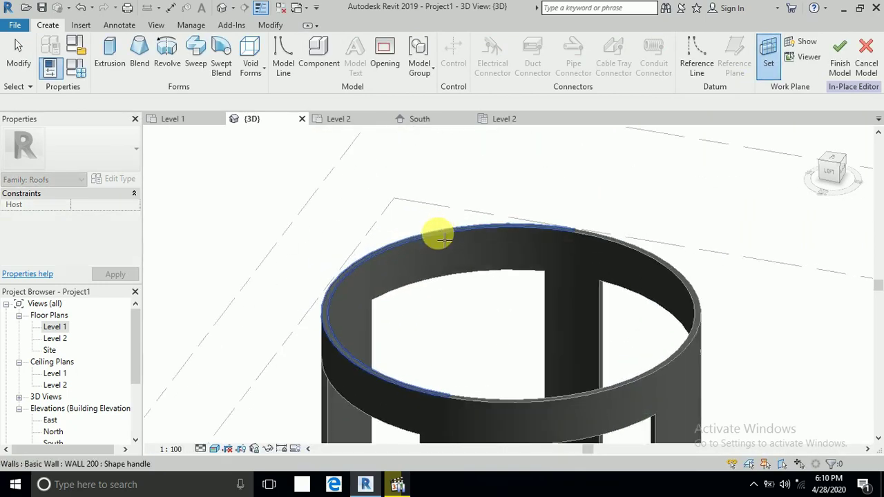
click(444, 238)
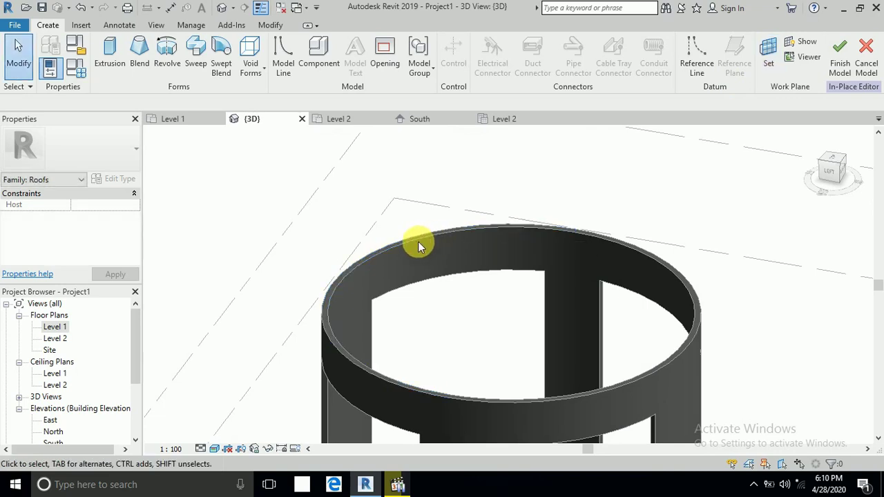
Draw a reference line spanning the ring top as a diameter.
click(696, 59)
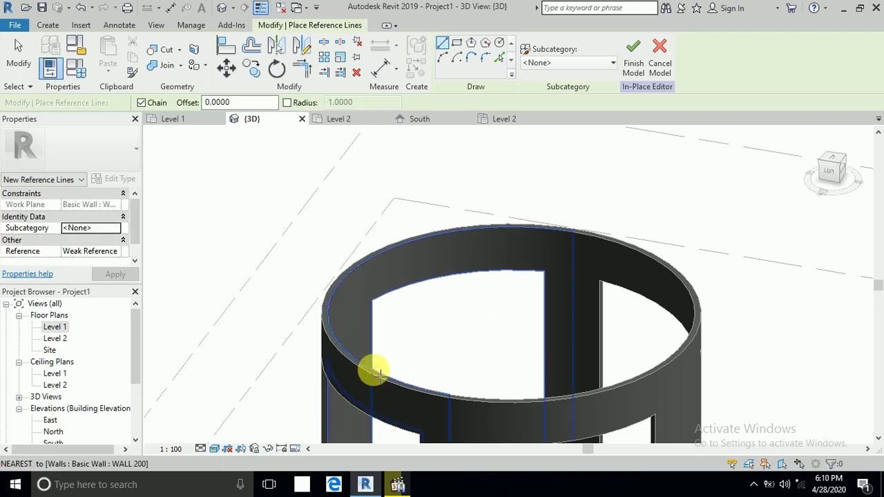
click(573, 235)
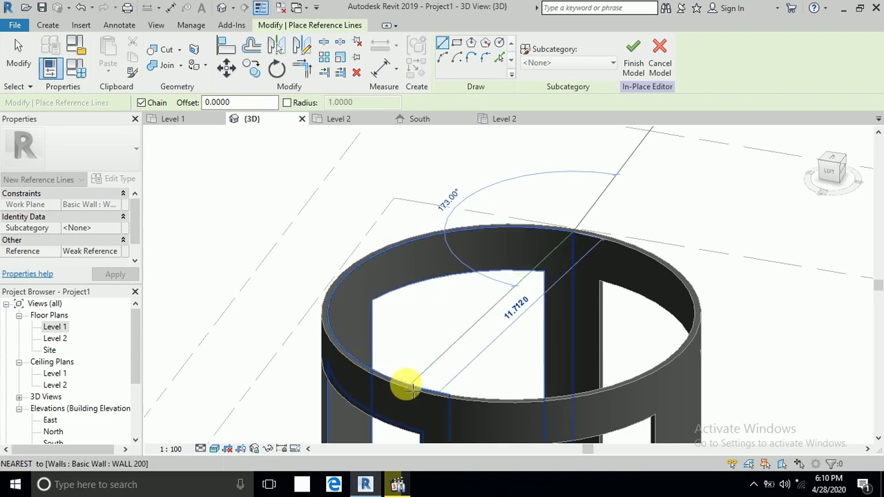
click(446, 398)
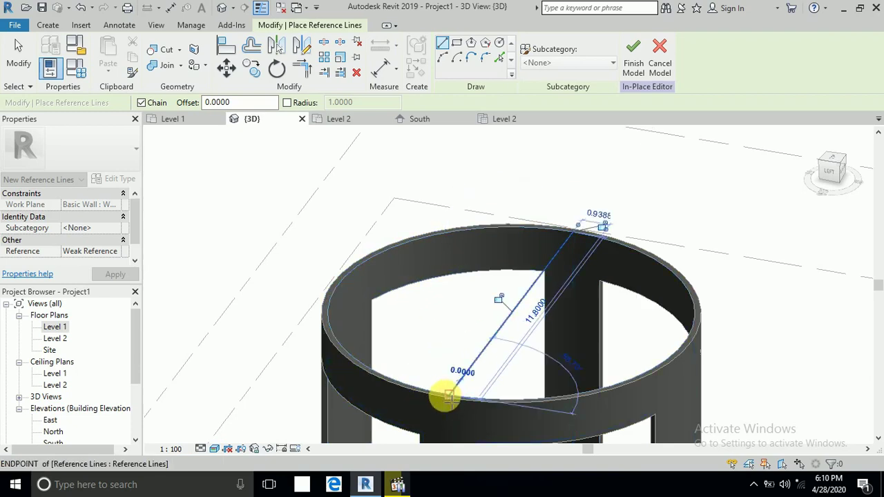
click(178, 235)
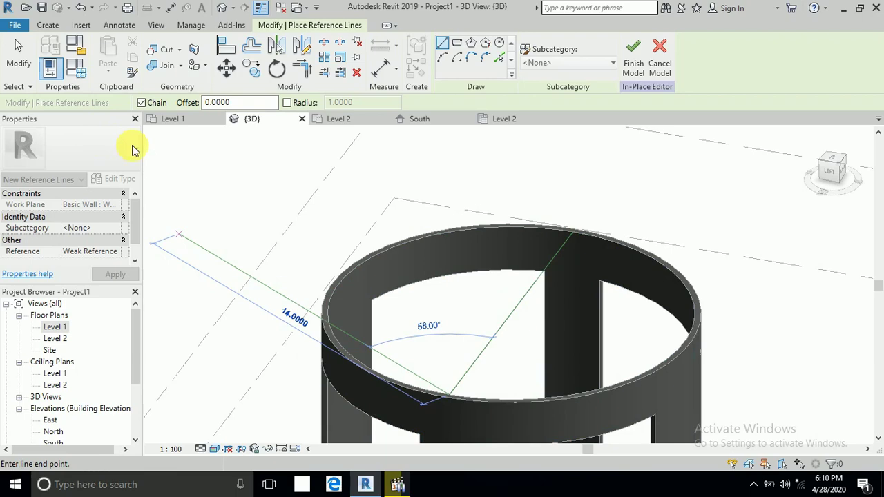
click(18, 55)
scroll(587, 193, down, 2)
Recentre the ring in the 3D view and start a solid Revolve form.
scroll(591, 178, down, 1)
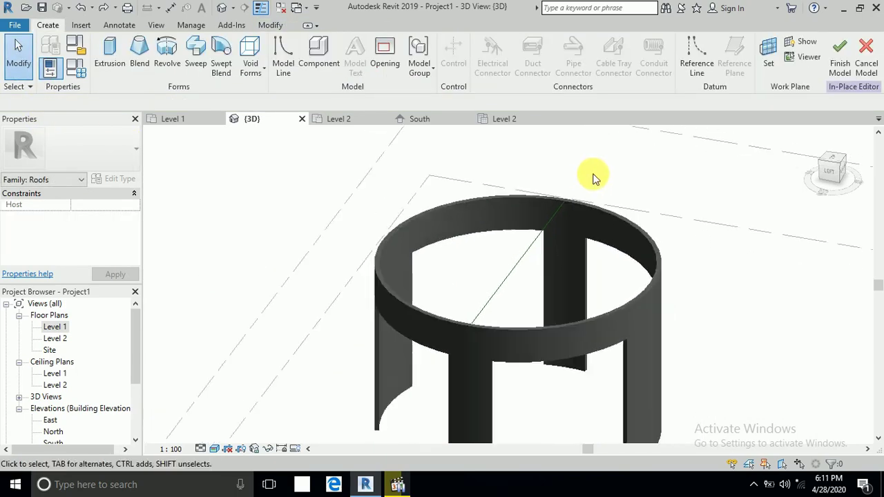
scroll(591, 179, down, 1)
middle_drag(592, 180, 598, 188)
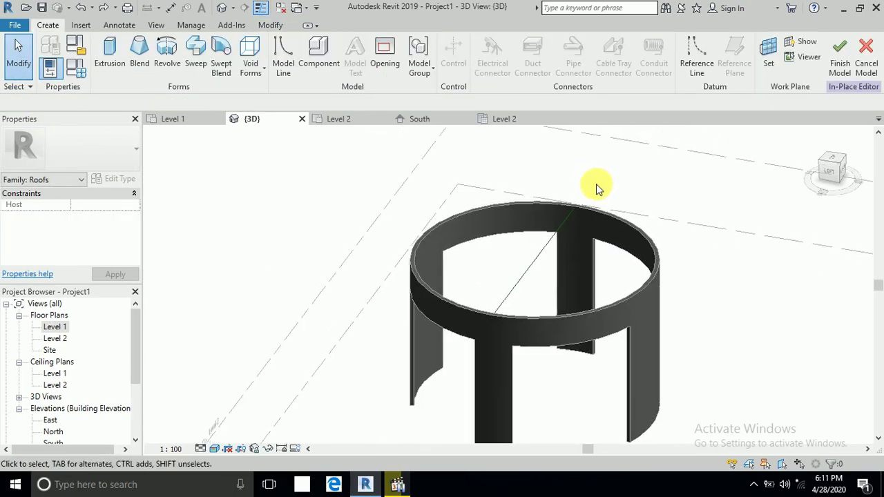
scroll(596, 184, up, 1)
scroll(596, 182, up, 1)
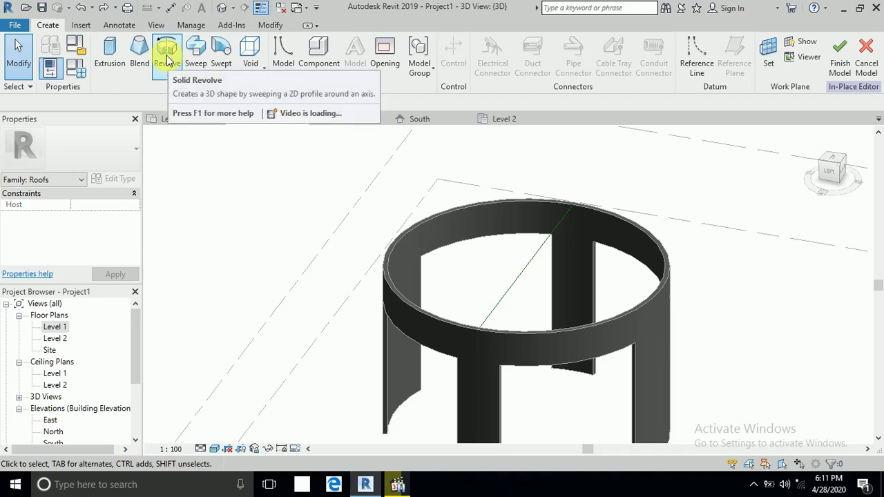
click(168, 61)
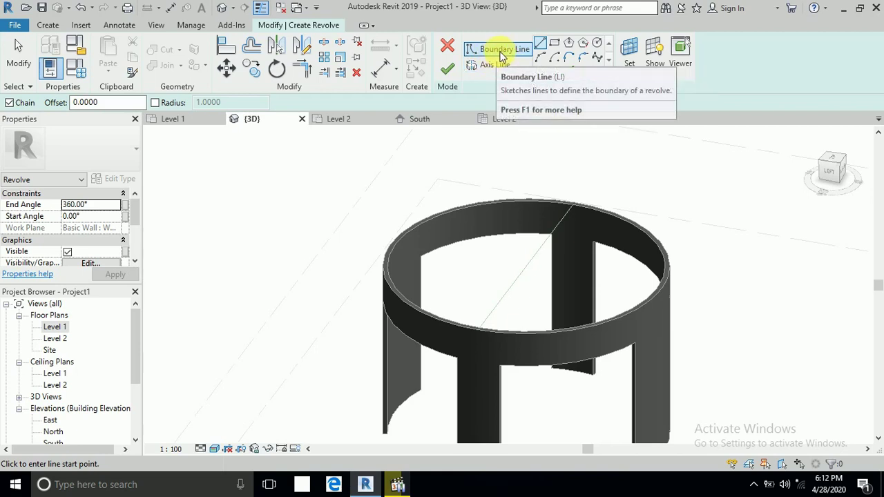
mouse_move(555, 61)
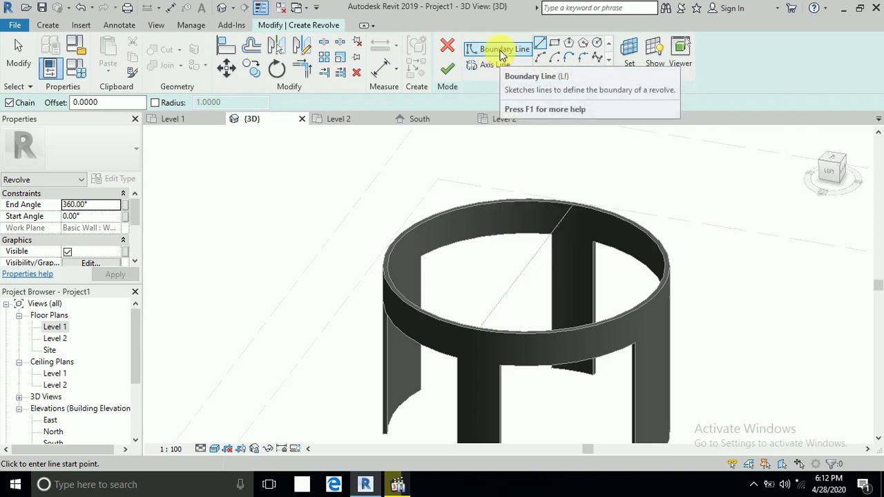
Pick center-ends arc drawing and make the reference line's vertical plane the sketch work plane.
click(556, 61)
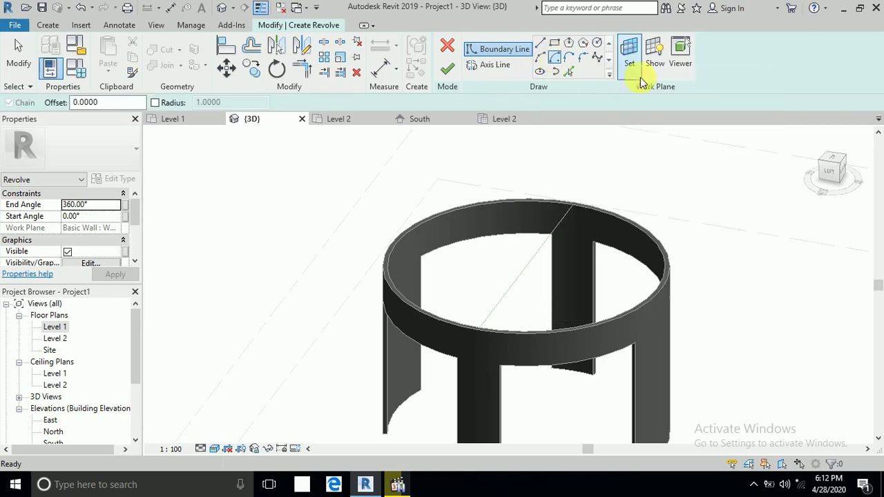
click(630, 55)
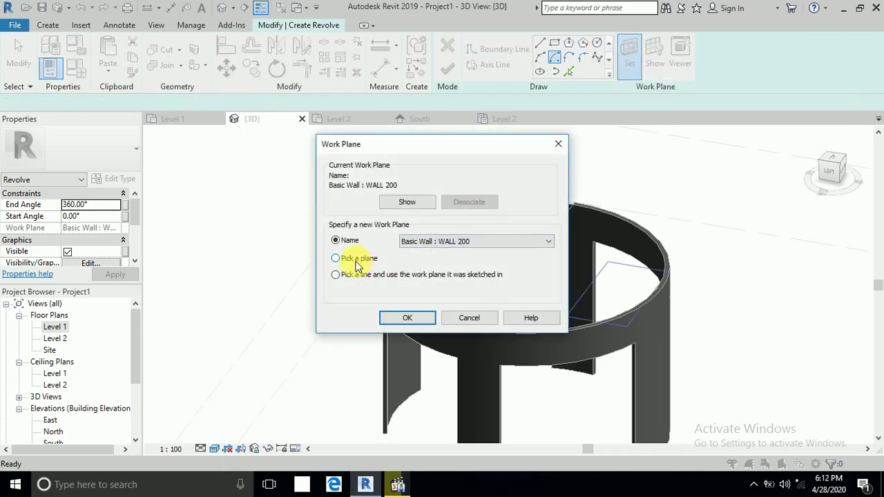
click(399, 319)
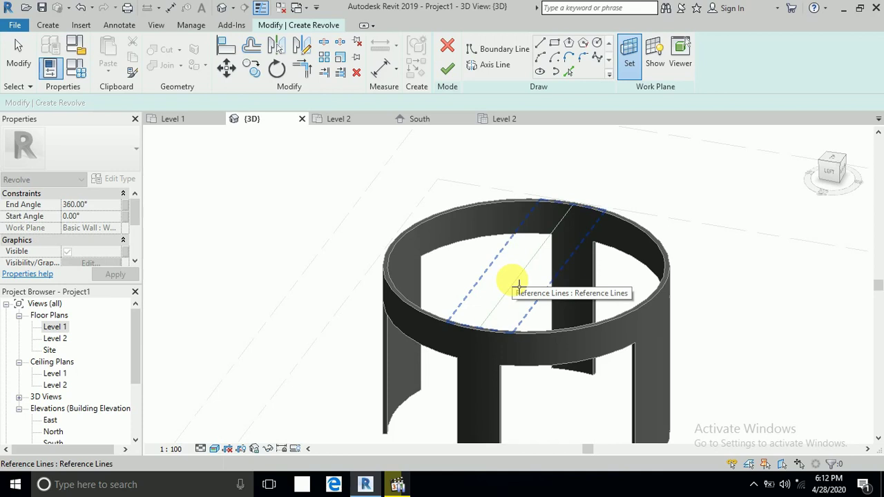
key(Tab)
key(Tab)
click(517, 283)
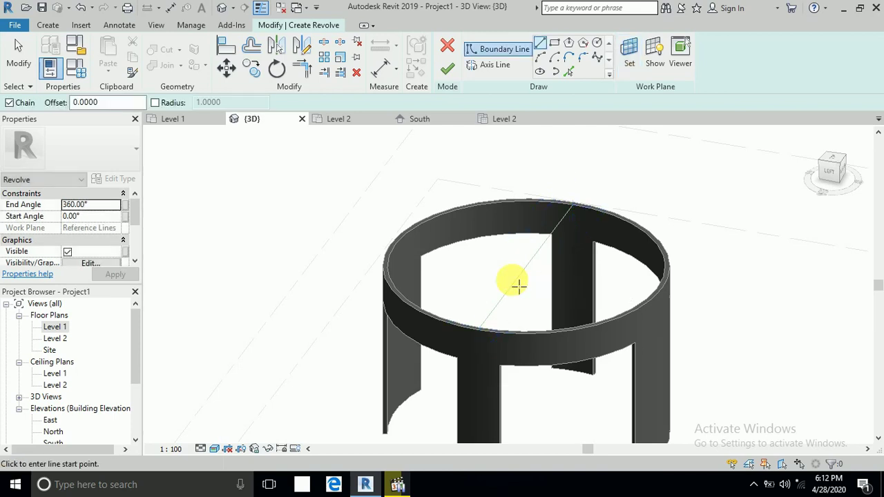
Start a center-ends arc centred at the wall-top midpoint, beginning at the wall edge.
click(539, 45)
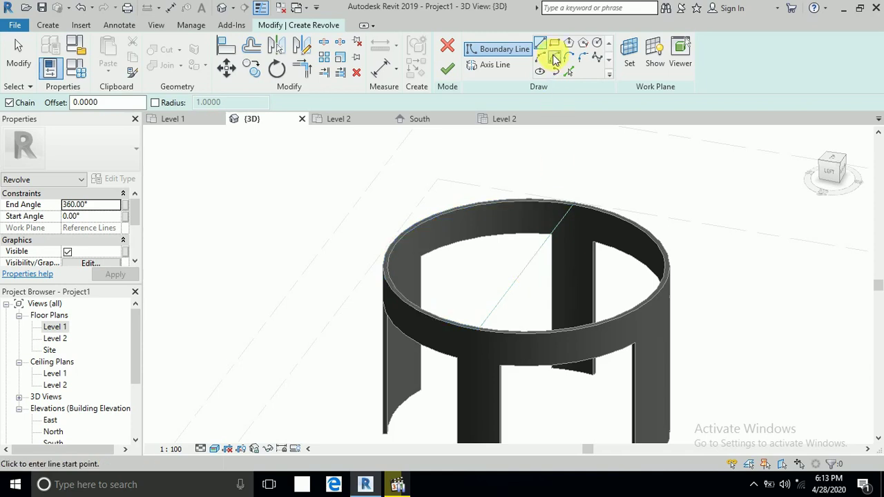
click(554, 59)
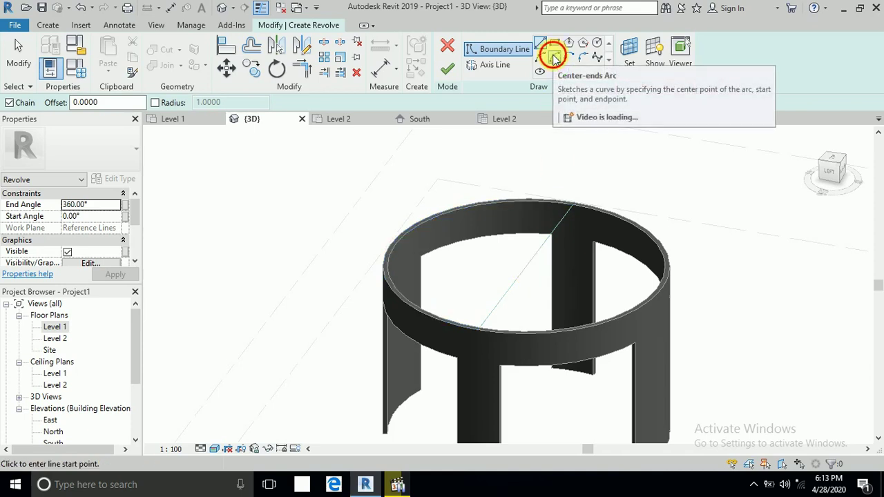
click(529, 267)
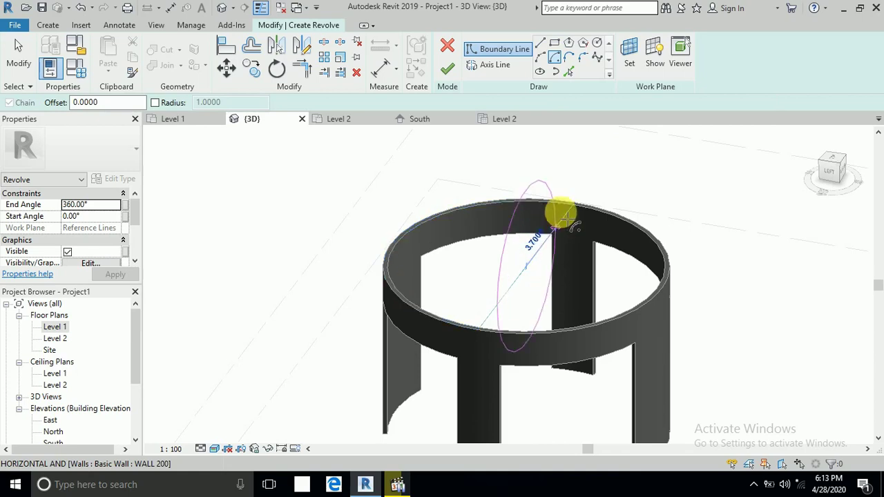
scroll(570, 207, up, 2)
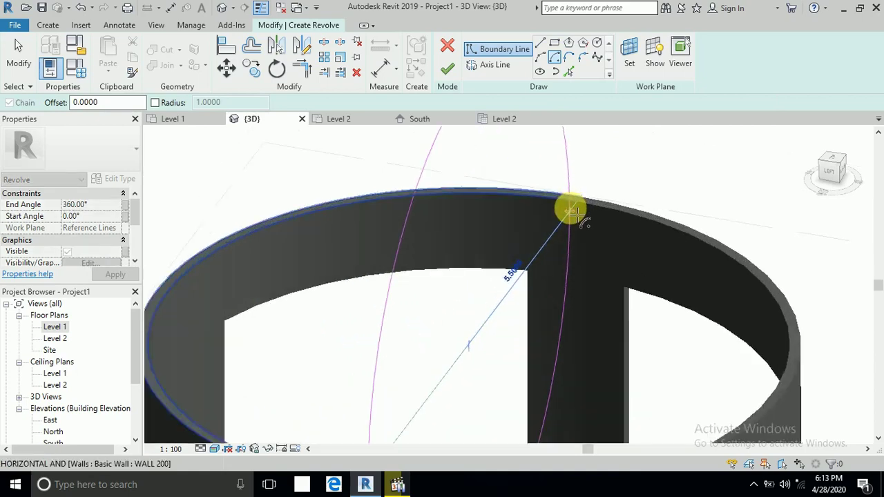
scroll(572, 205, up, 1)
click(580, 200)
Sweep the arc end to 90° and commit the quarter-circle dome profile.
scroll(583, 200, down, 1)
scroll(578, 172, down, 2)
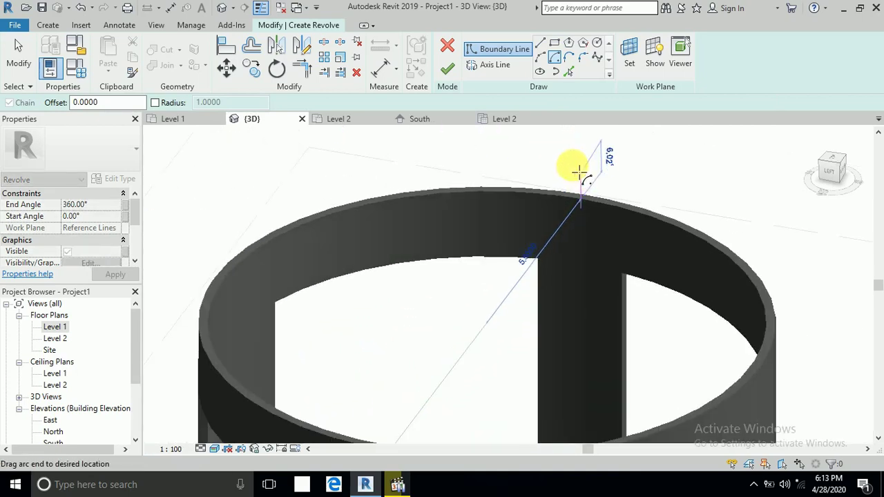
scroll(537, 169, down, 1)
scroll(532, 168, down, 2)
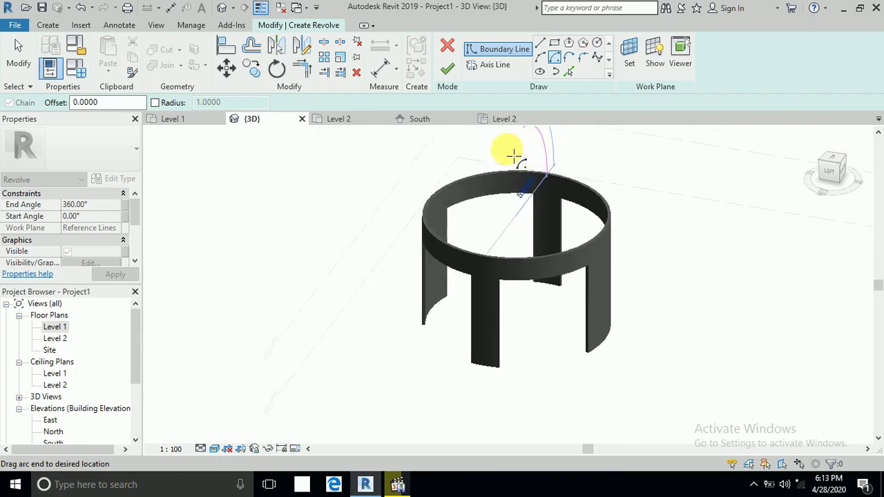
middle_drag(509, 152, 485, 177)
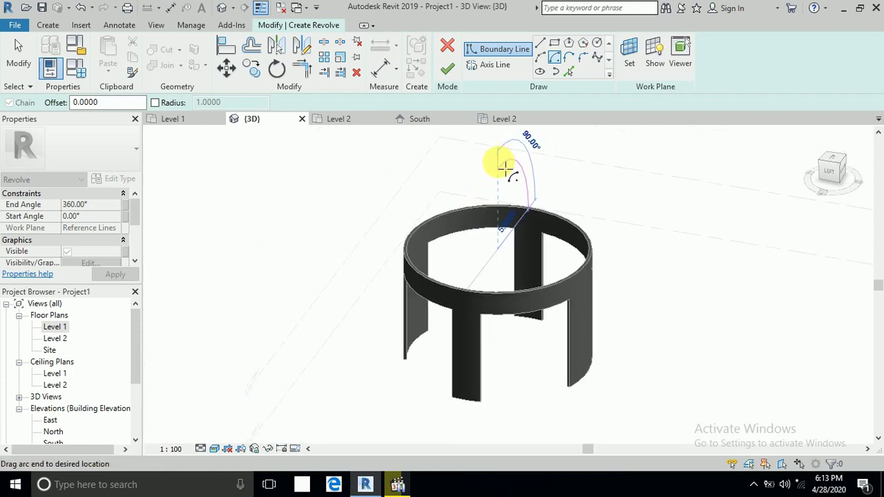
click(503, 166)
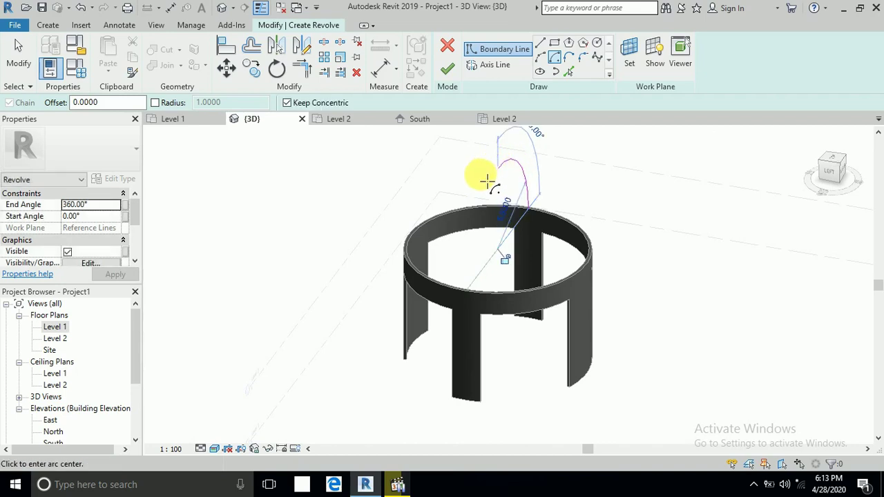
scroll(524, 173, up, 2)
scroll(543, 181, down, 1)
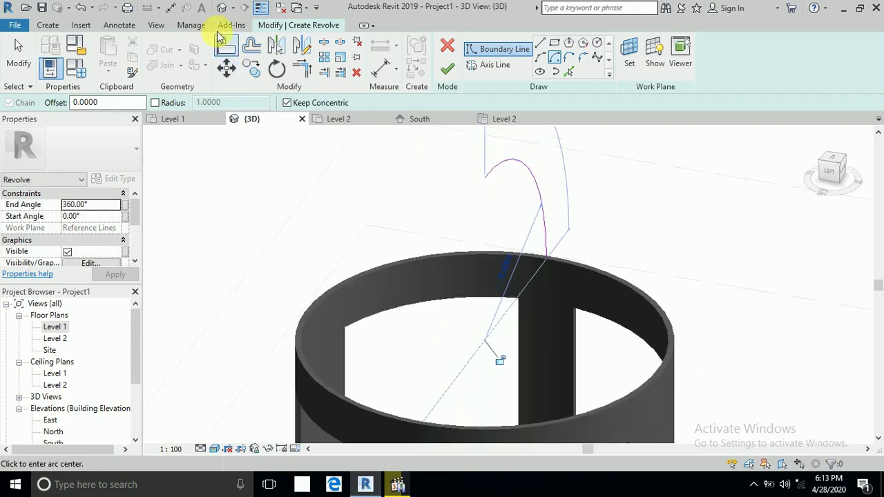
shift+middle_drag(503, 298, 416, 290)
scroll(476, 276, up, 2)
scroll(509, 276, down, 1)
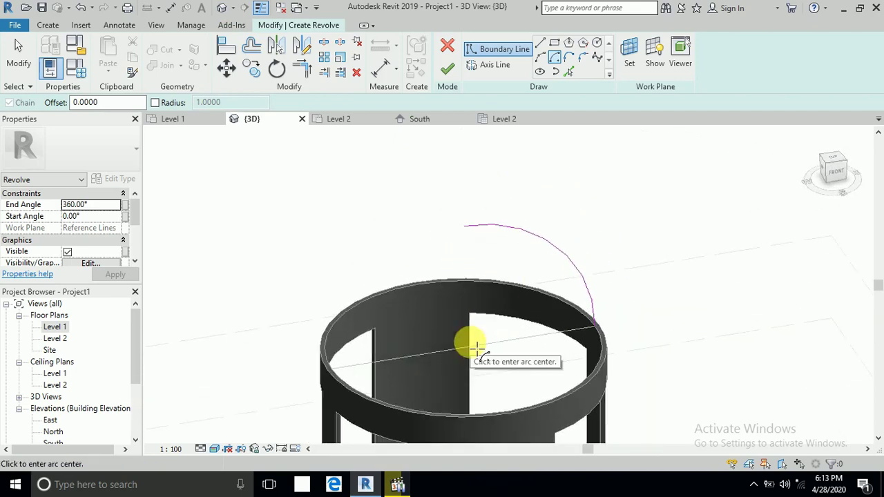
click(469, 336)
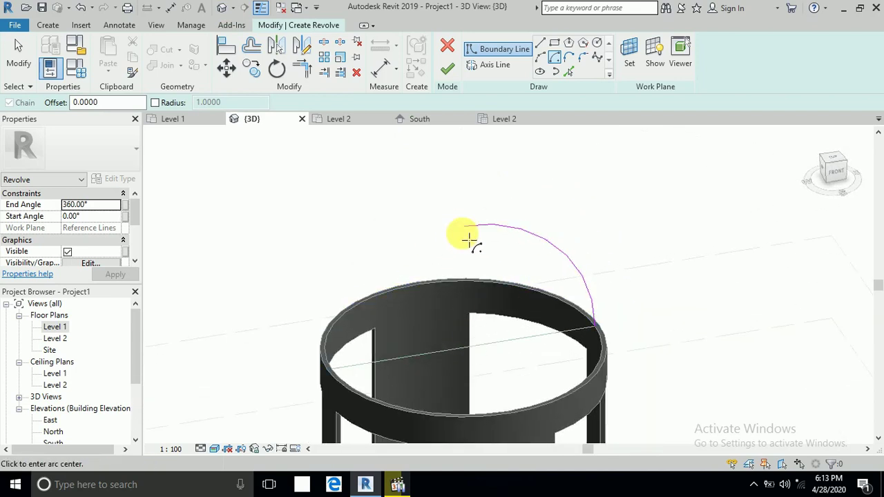
click(569, 72)
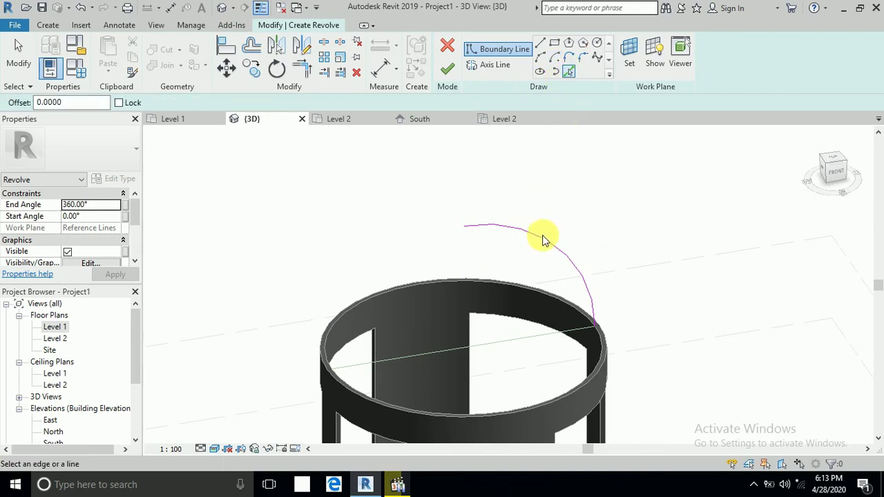
Pick the arc with an offset to make a twin arc, and pick the wall edge.
click(83, 105)
text(0.2000)
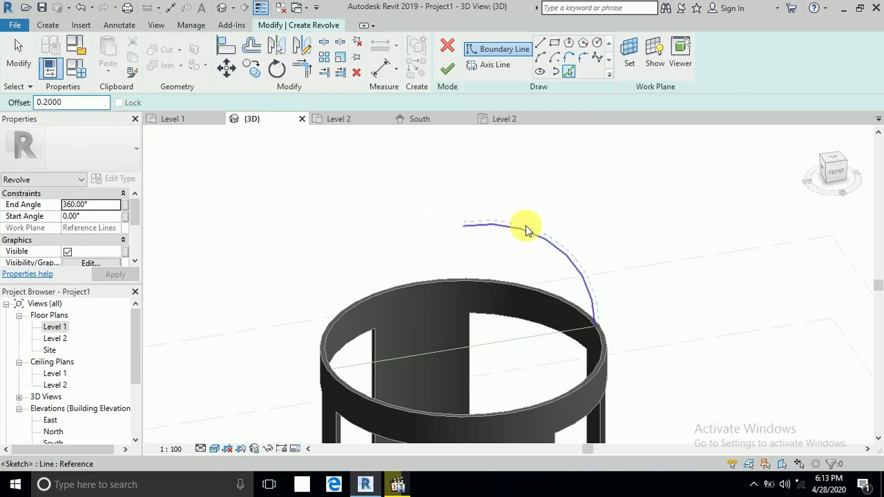
click(526, 229)
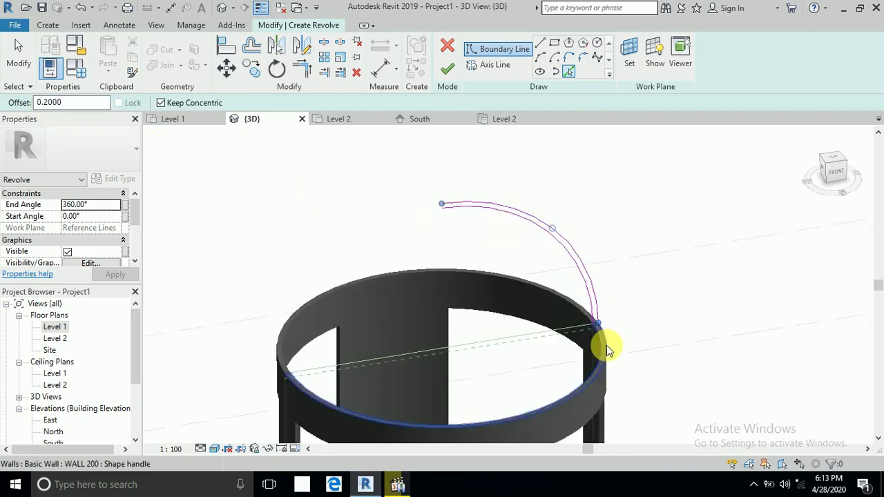
scroll(605, 347, up, 2)
scroll(580, 310, up, 1)
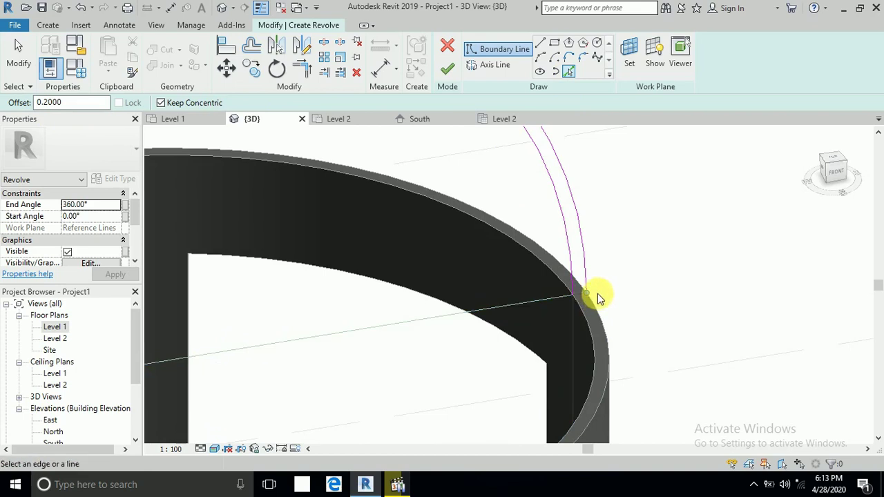
click(585, 295)
Start straight boundary lines at the arc's lower and upper endpoints, cancelling each.
click(538, 44)
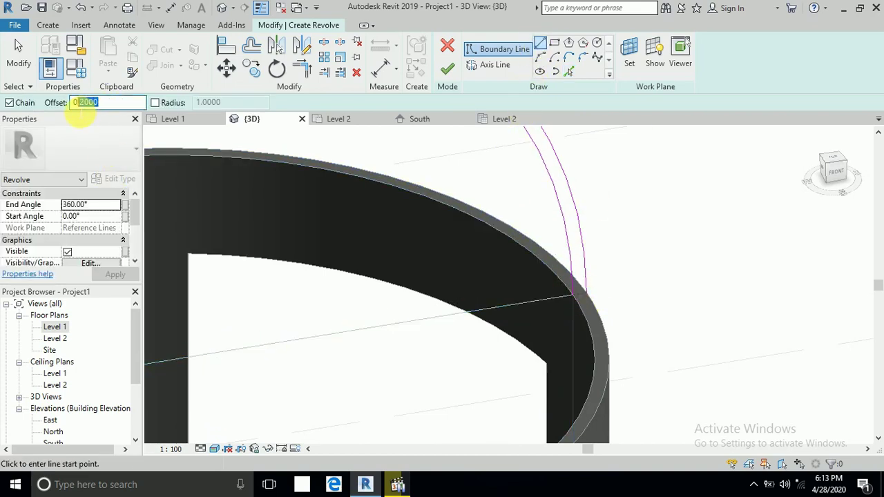
click(585, 296)
key(Escape)
scroll(585, 296, down, 2)
scroll(345, 306, down, 4)
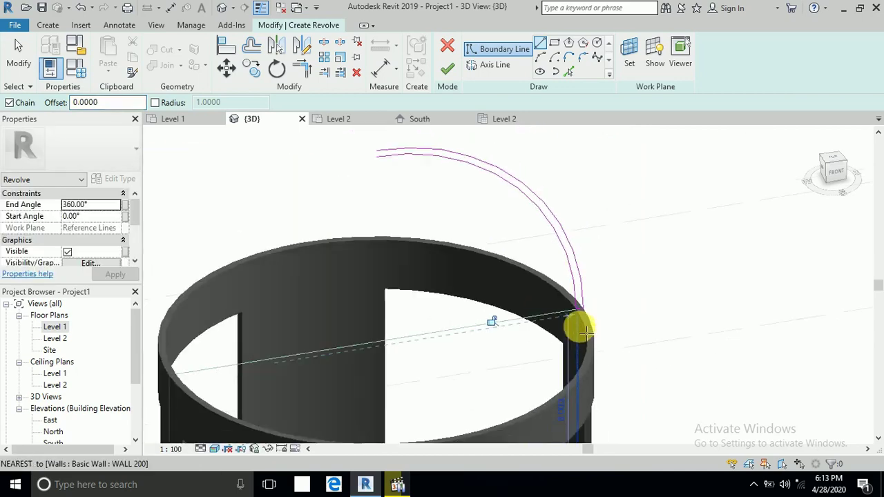
scroll(453, 203, up, 4)
scroll(533, 307, up, 2)
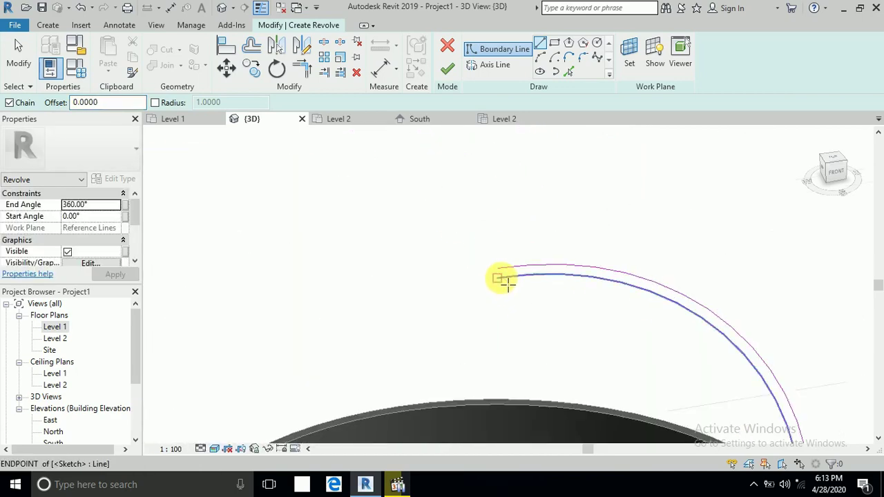
click(502, 276)
key(Escape)
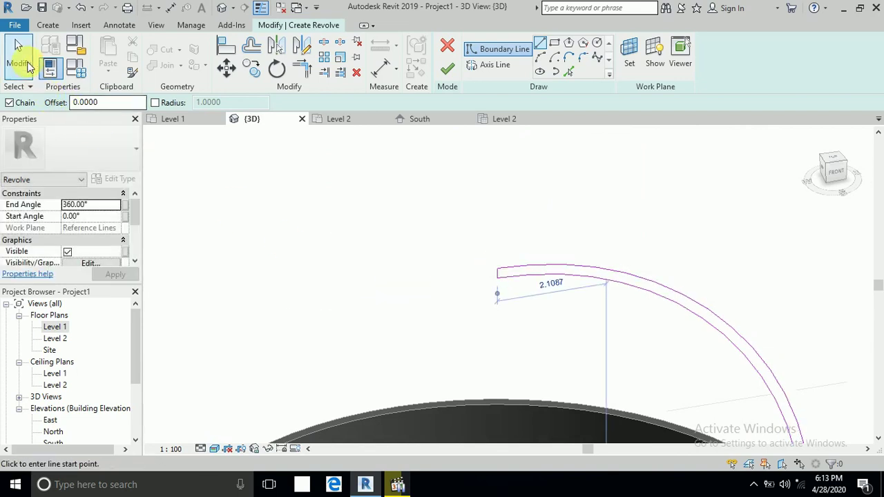
Return to Modify and tilt and pan the view to centre the ring and arc.
click(19, 52)
scroll(477, 247, down, 2)
scroll(519, 292, down, 1)
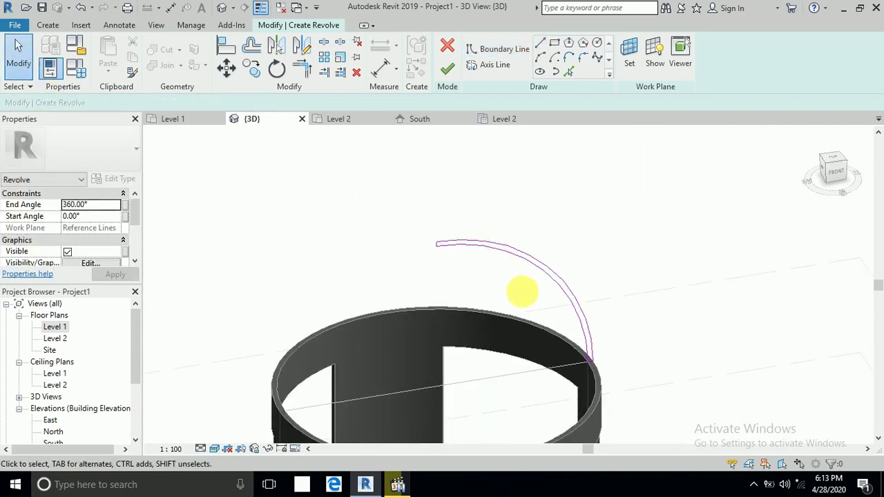
shift+middle_drag(523, 292, 532, 242)
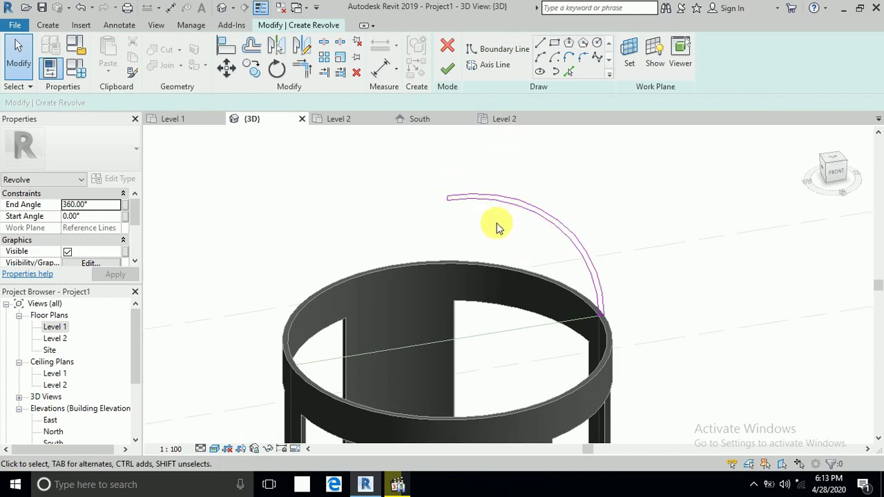
middle_drag(499, 228, 510, 210)
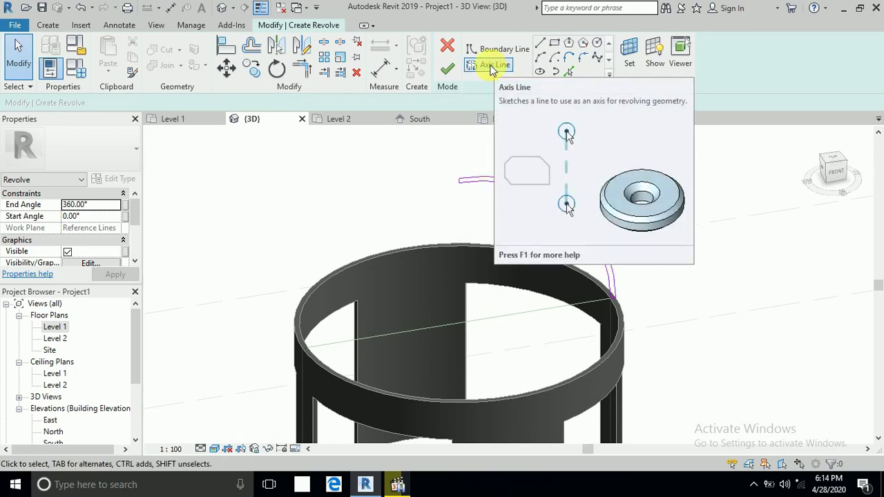
Draw a vertical 1.5000 axis line from the arc's upper endpoint.
click(491, 70)
scroll(463, 197, up, 3)
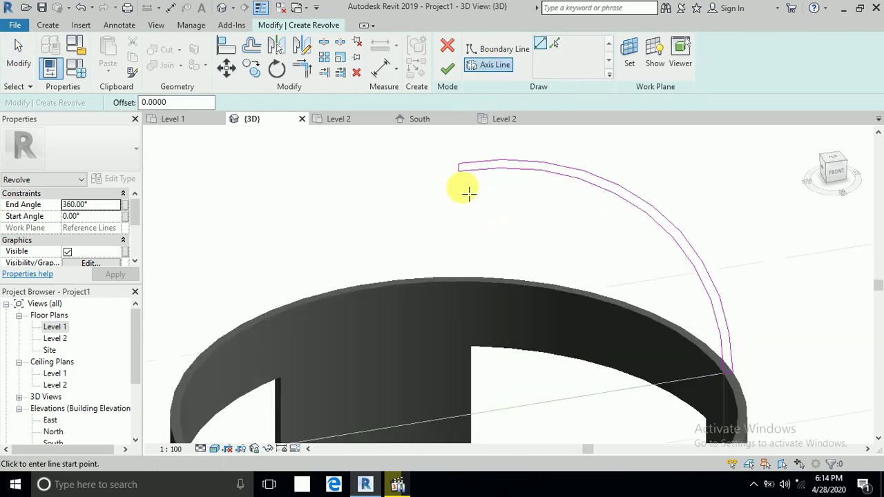
scroll(461, 174, down, 2)
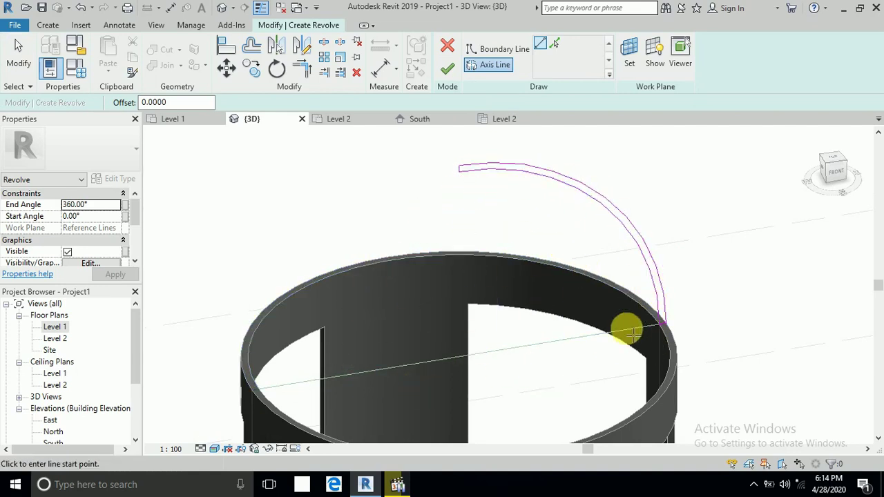
click(461, 172)
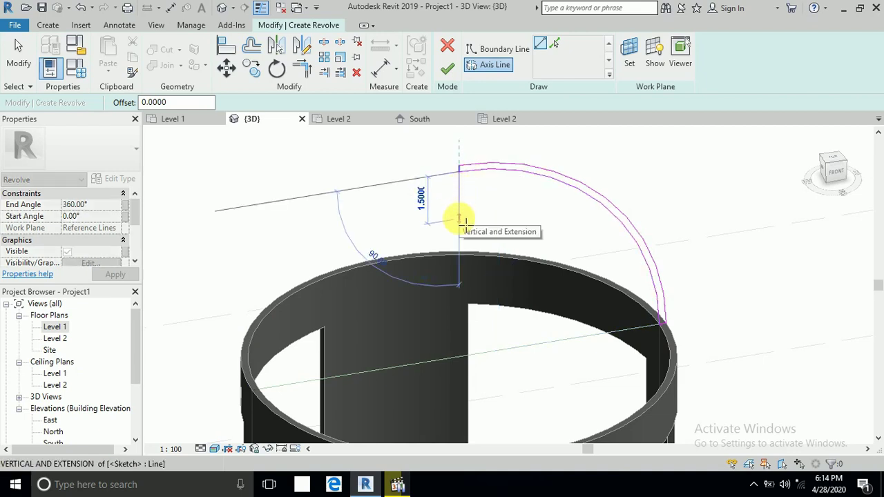
click(459, 220)
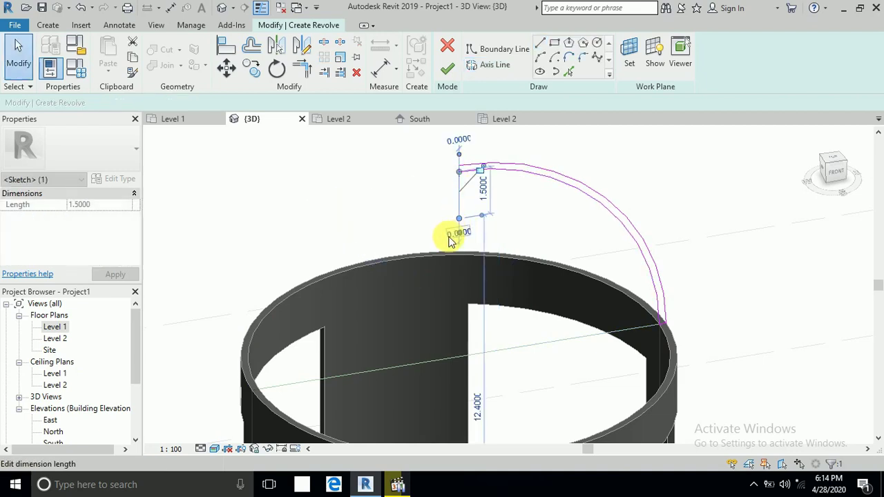
Finish the revolve sketch and the in-place model to generate the dome roof.
click(447, 74)
scroll(607, 188, down, 2)
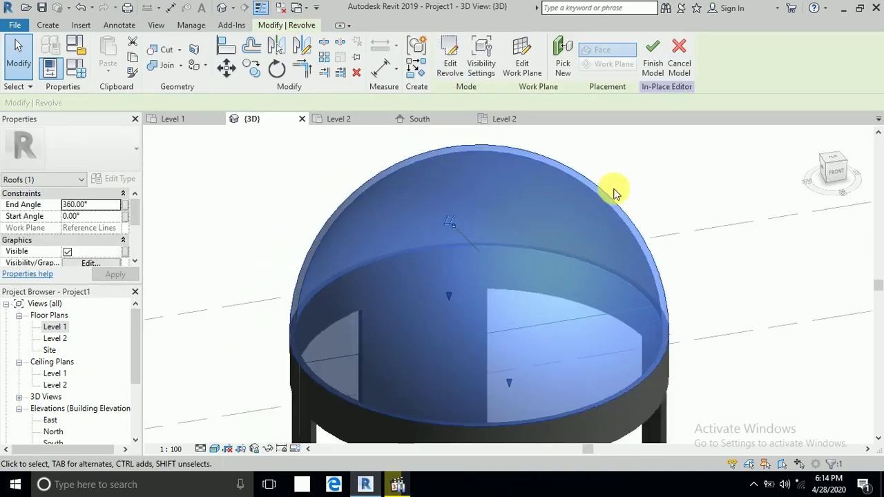
click(653, 69)
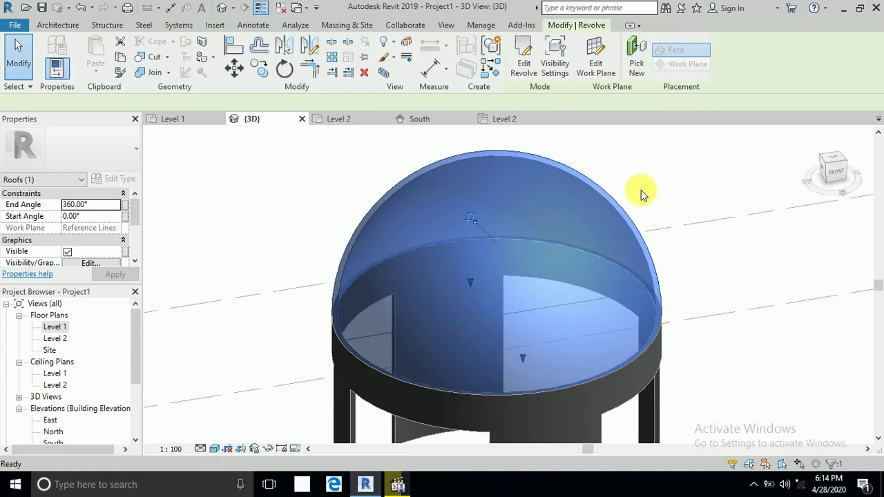
scroll(640, 187, down, 2)
scroll(642, 195, down, 2)
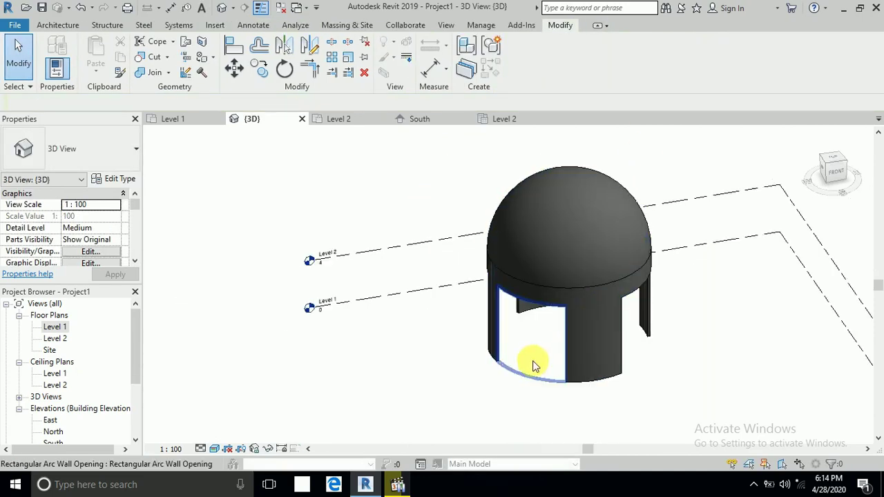
Orbit to a front view of the dome and window-select the entire domed building.
mouse_move(493, 402)
shift+middle_down()
mouse_move(596, 396)
mouse_move(674, 288)
mouse_move(493, 331)
mouse_move(458, 371)
mouse_move(483, 393)
mouse_move(493, 379)
mouse_move(537, 394)
mouse_move(599, 393)
mouse_move(627, 380)
mouse_move(573, 396)
mouse_move(520, 379)
shift+middle_up()
scroll(573, 396, down, 2)
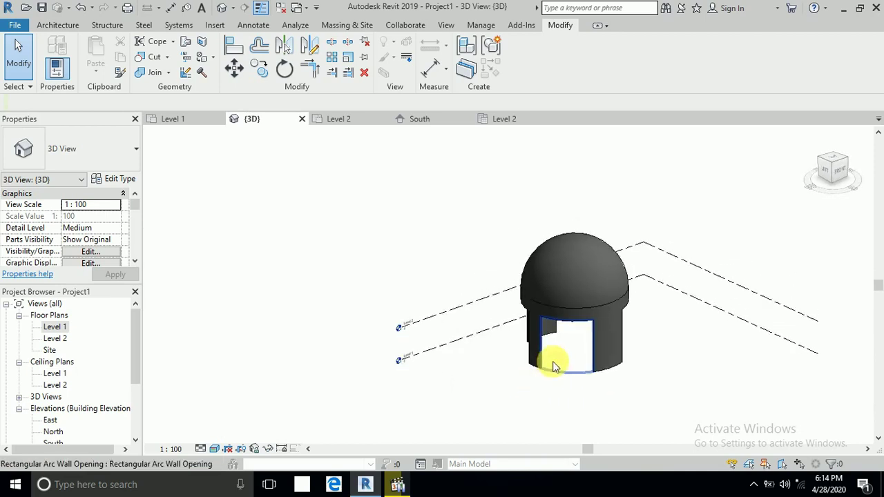
scroll(601, 366, up, 3)
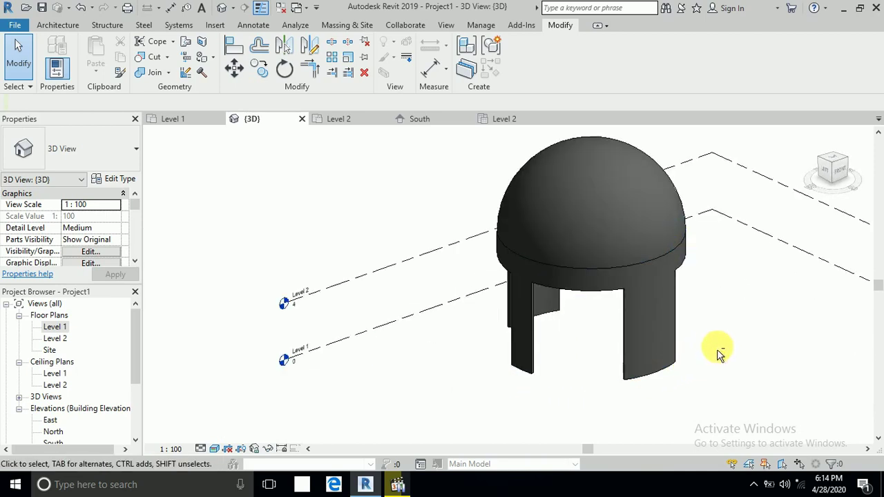
mouse_move(718, 353)
shift+middle_down()
mouse_move(645, 351)
mouse_move(592, 381)
mouse_move(361, 339)
shift+middle_up()
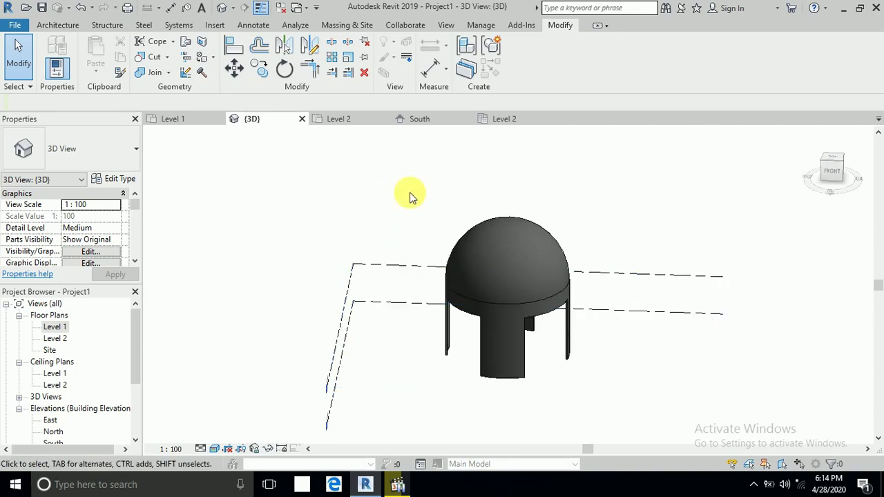
drag(395, 169, 598, 410)
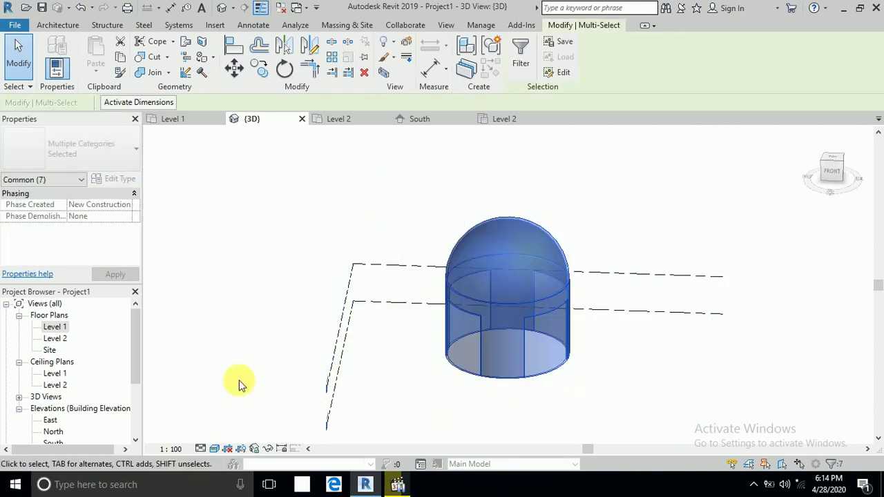
In the Level 1 plan, copy the building from its circle centre 18.4 to the right.
double_click(55, 326)
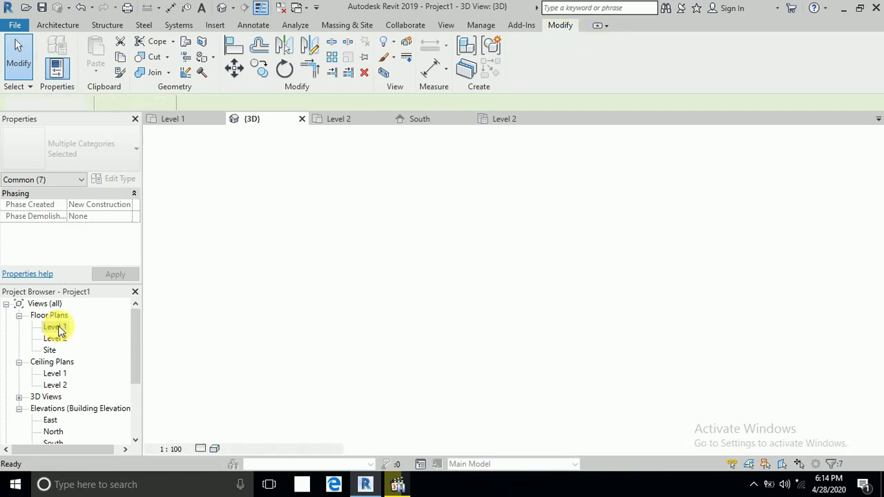
click(259, 69)
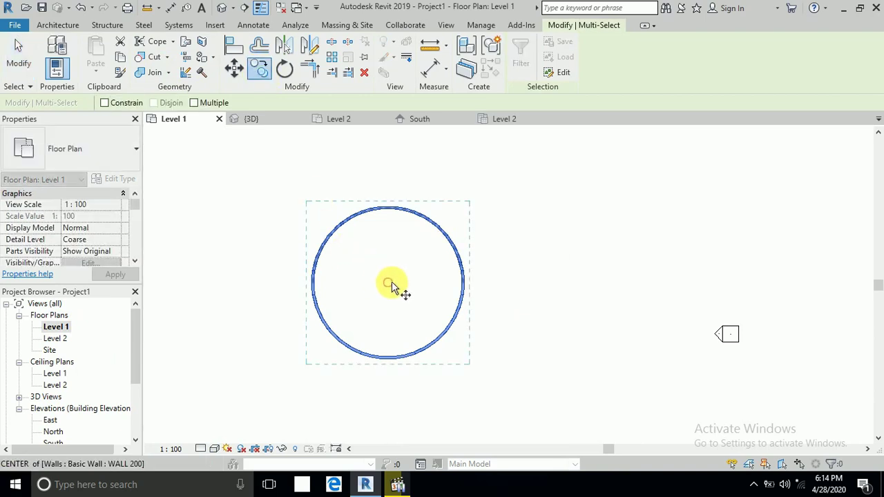
click(389, 282)
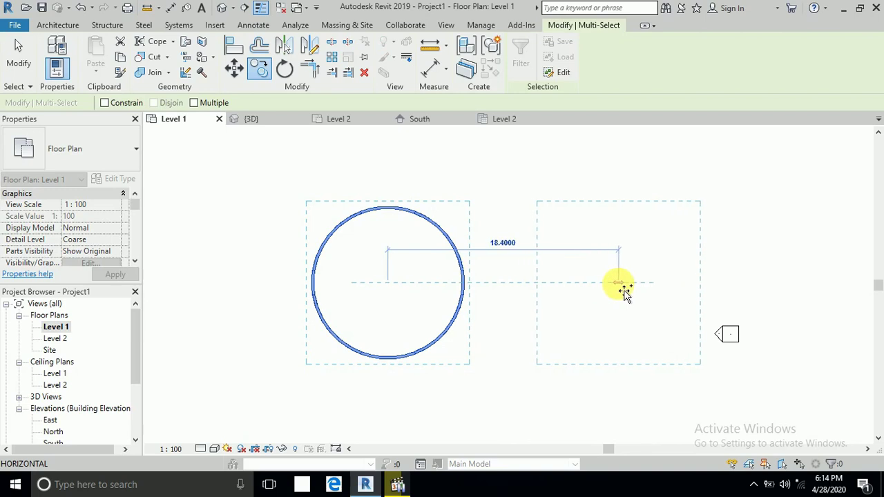
click(619, 282)
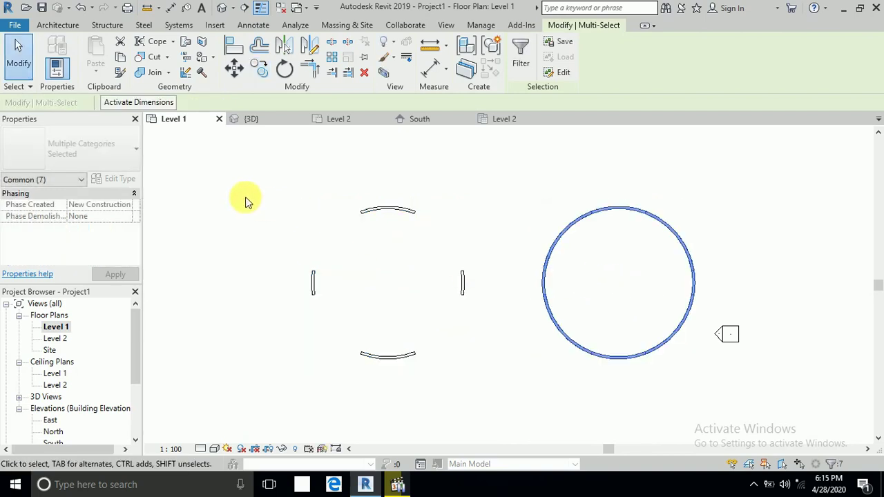
click(181, 199)
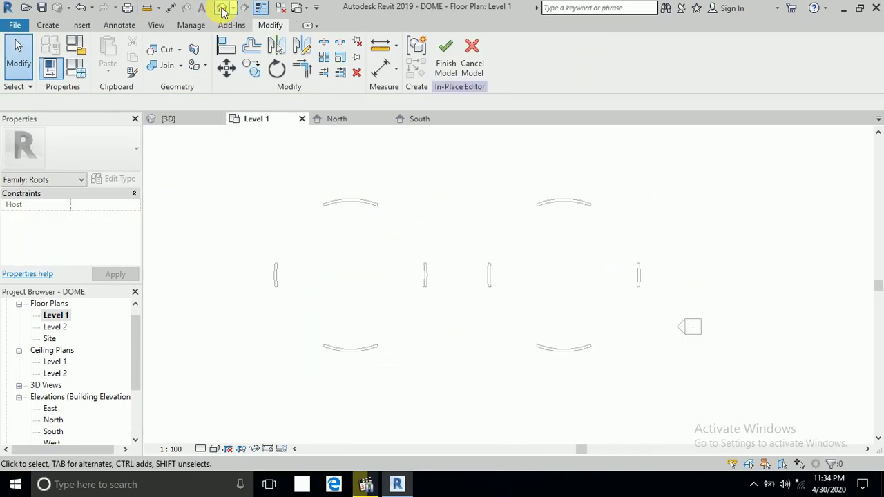
In the 3D view, frame both domes and select the right building's dome roof.
click(222, 8)
scroll(281, 338, up, 1)
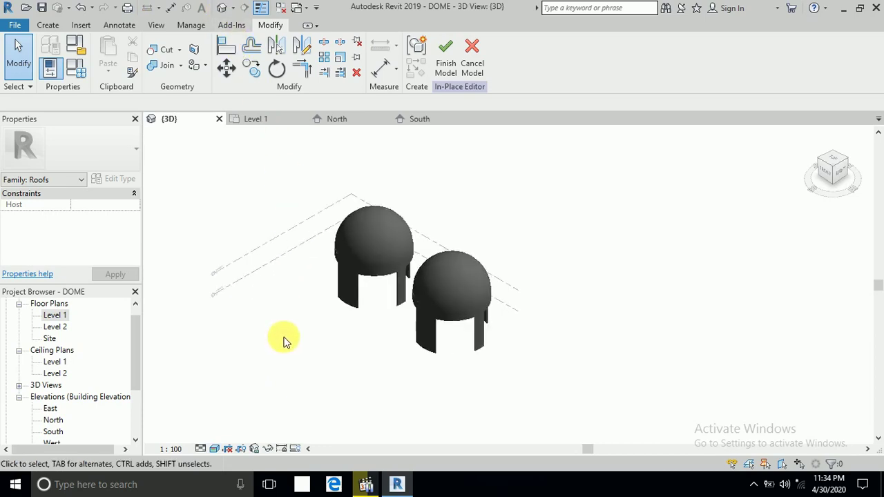
scroll(312, 345, up, 1)
middle_drag(325, 355, 349, 371)
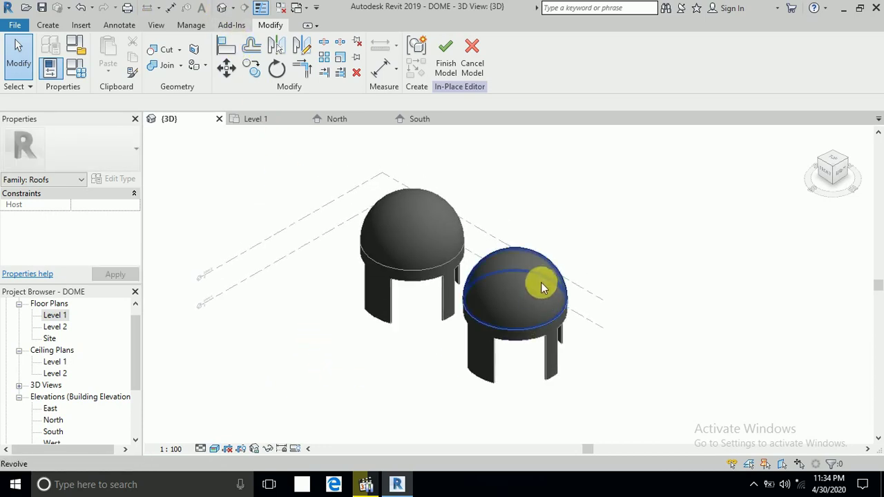
click(541, 281)
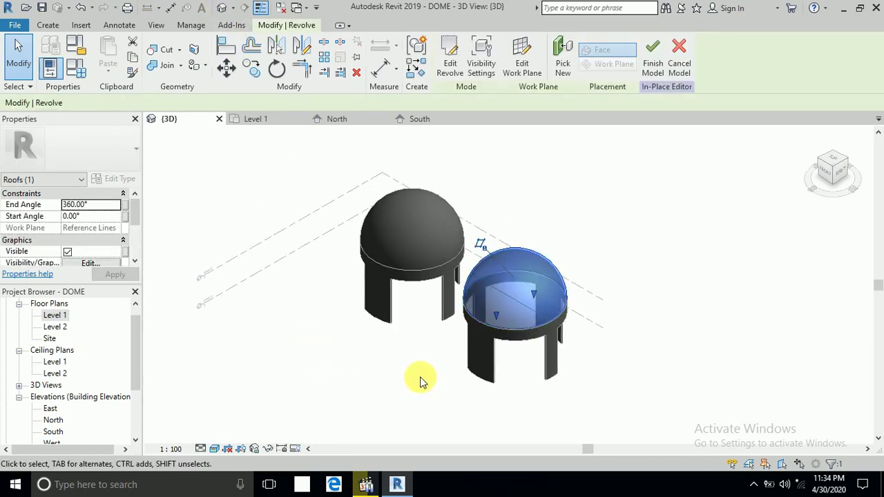
middle_drag(422, 381, 429, 378)
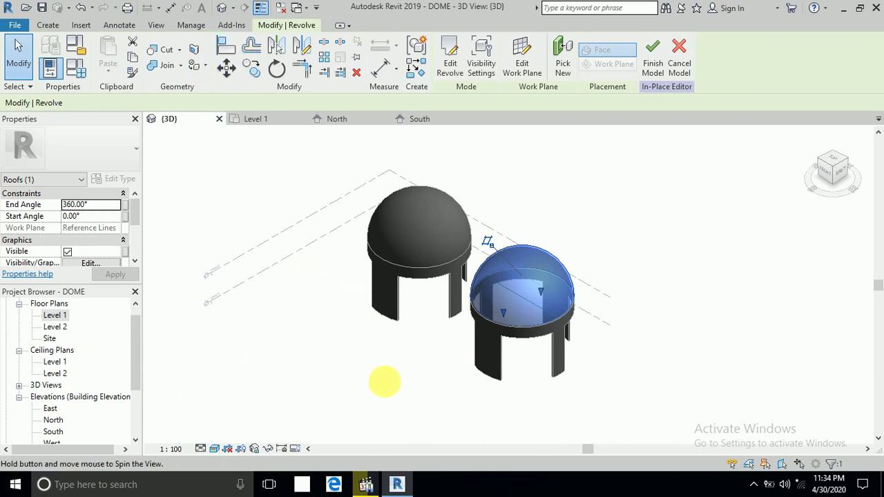
mouse_move(384, 379)
shift+middle_down()
mouse_move(489, 337)
mouse_move(574, 219)
shift+middle_up()
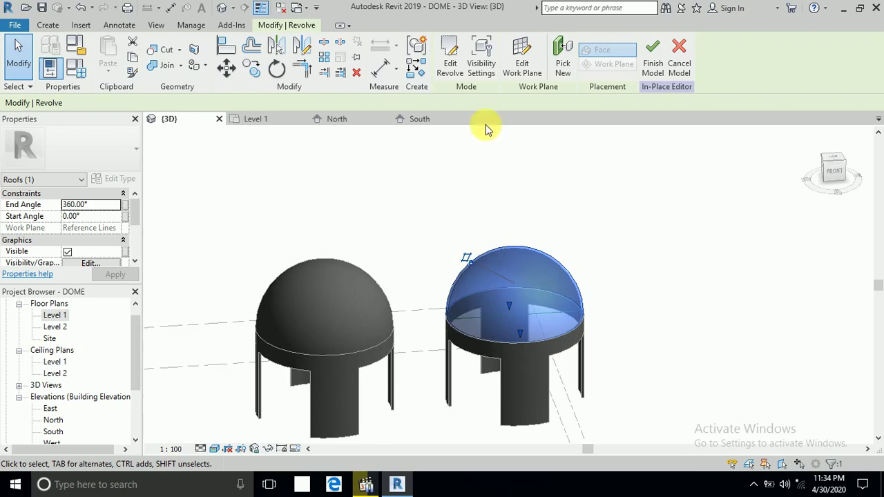
click(590, 217)
click(533, 288)
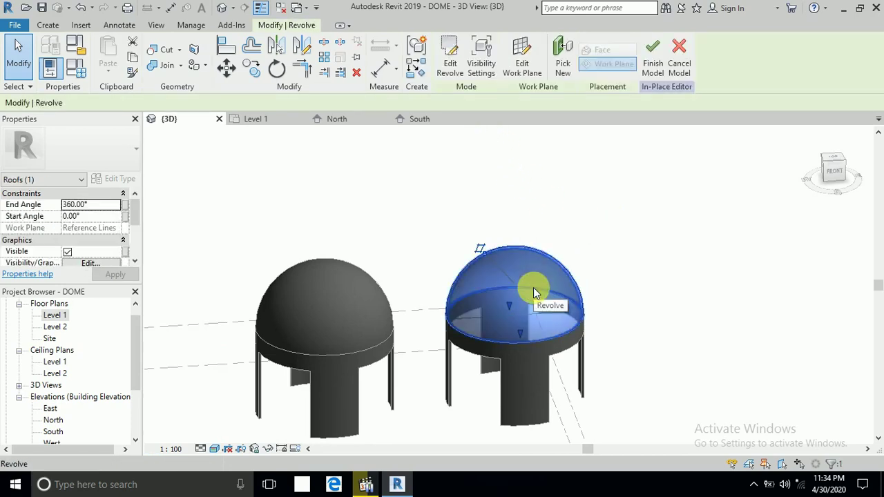
Edit the right dome's revolve and choose the straight Line boundary tool.
click(451, 60)
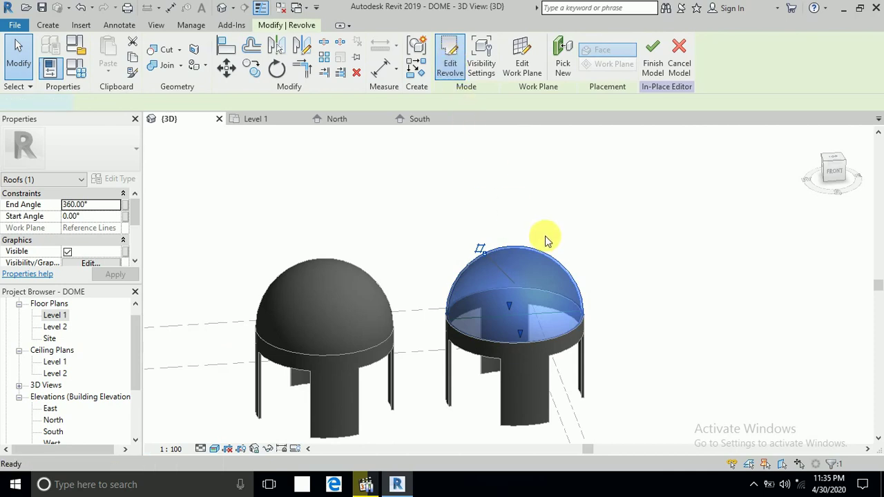
scroll(521, 285, up, 2)
scroll(520, 286, up, 2)
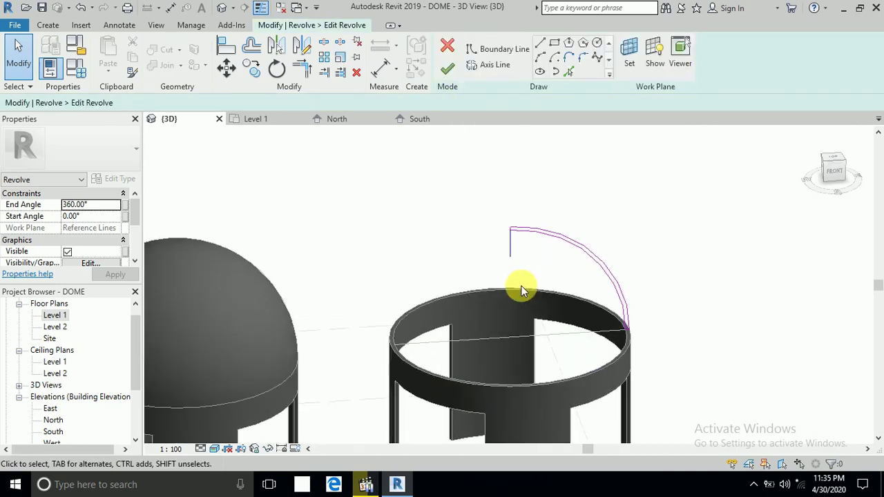
click(541, 46)
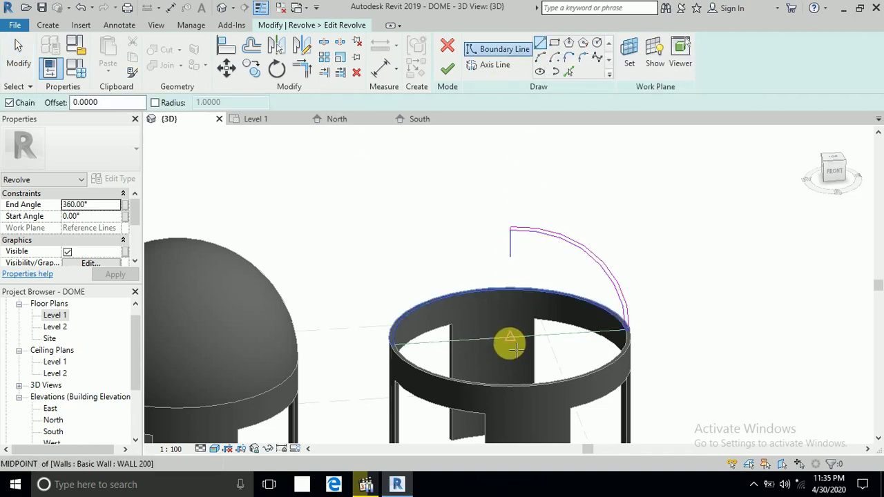
scroll(515, 350, up, 2)
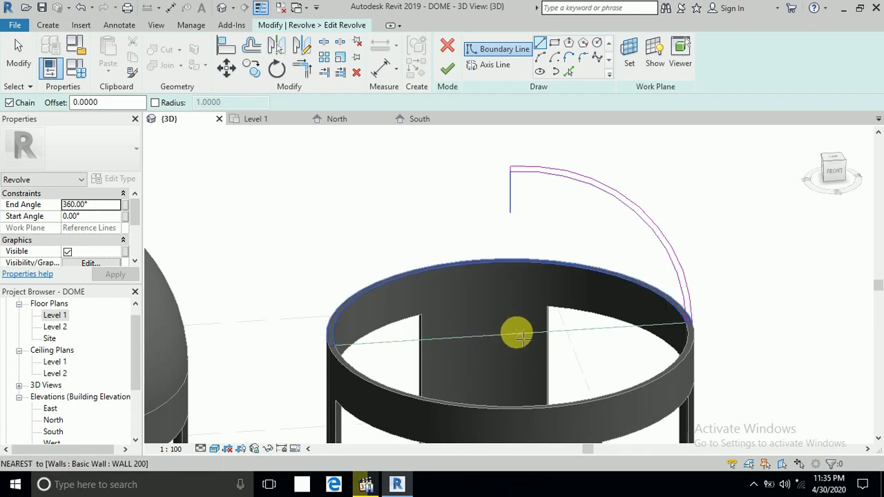
Set the sketch work plane by picking the reference line.
click(630, 59)
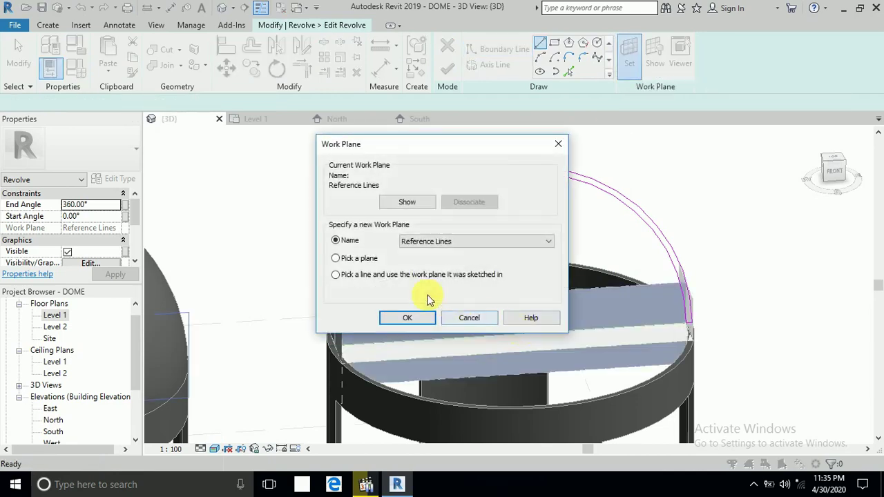
click(406, 320)
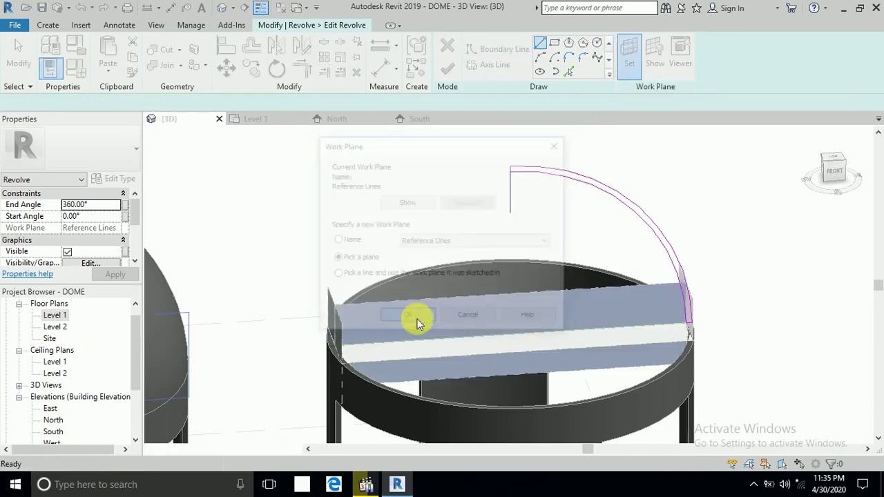
click(496, 342)
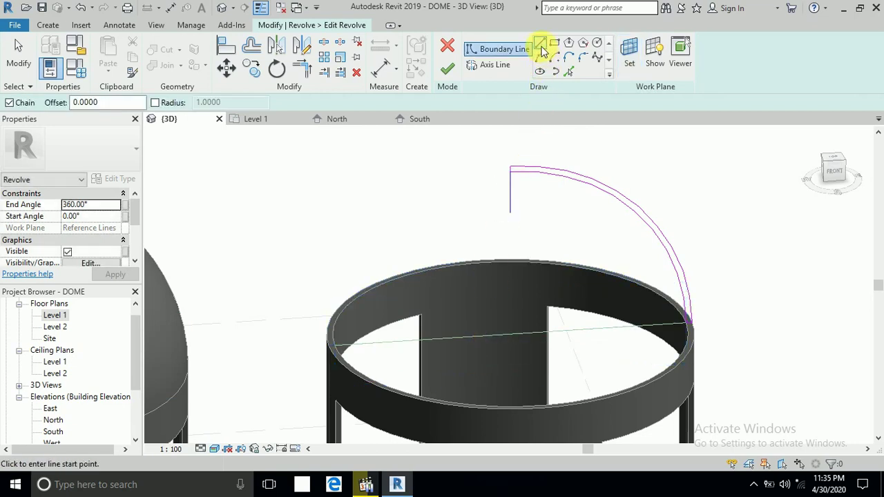
Draw a 2-unit boundary line starting at the ring's centre.
click(509, 334)
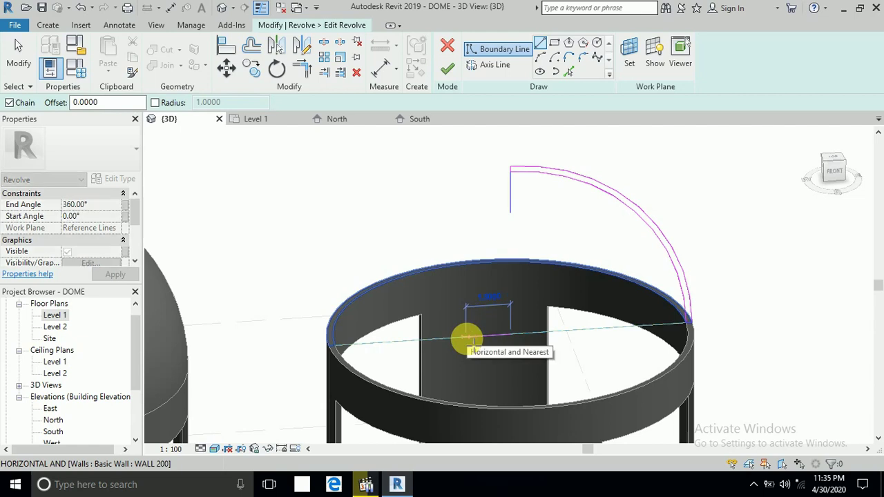
text(2)
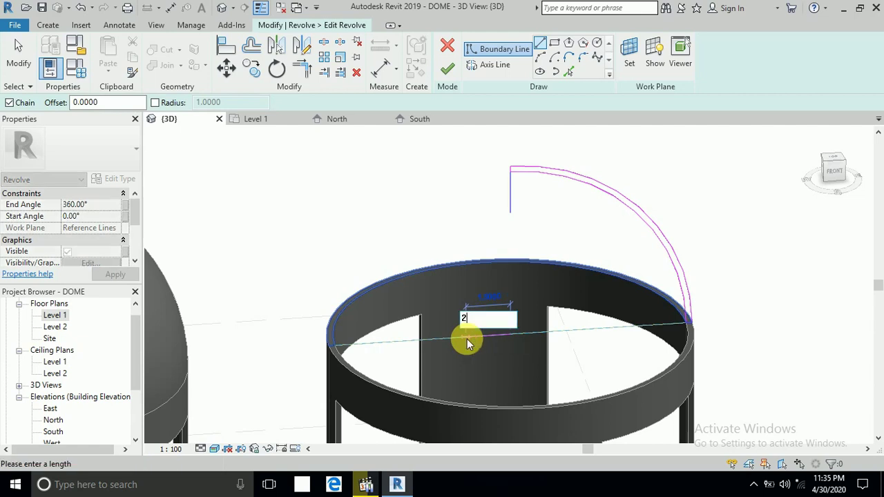
key(Return)
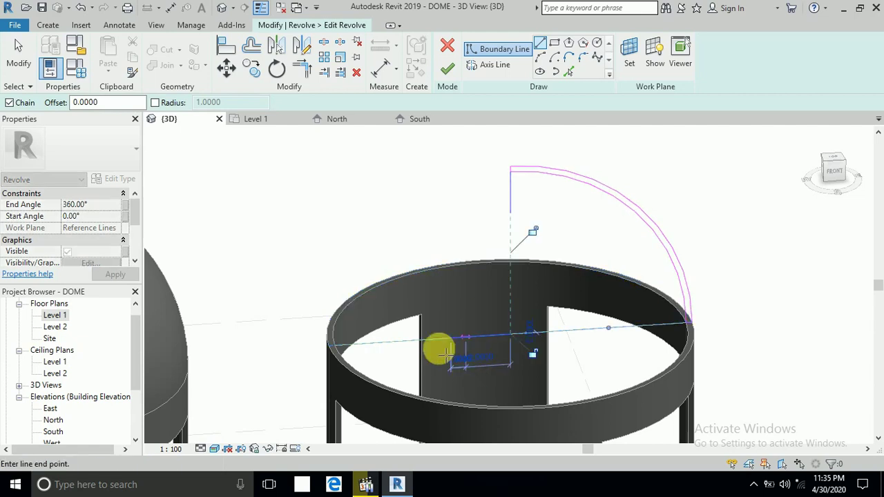
key(Escape)
key(Escape)
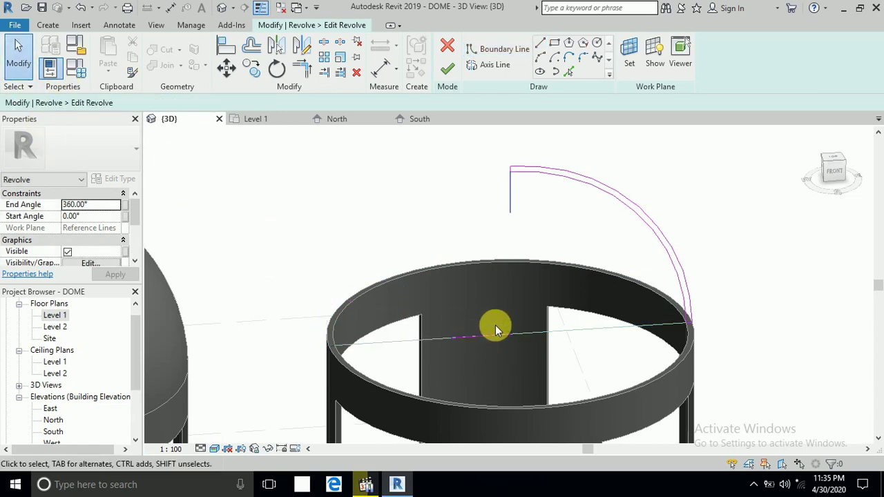
Draw a 90° arc of radius 7.9 centred on the line's end, ending above the centre.
scroll(466, 343, up, 1)
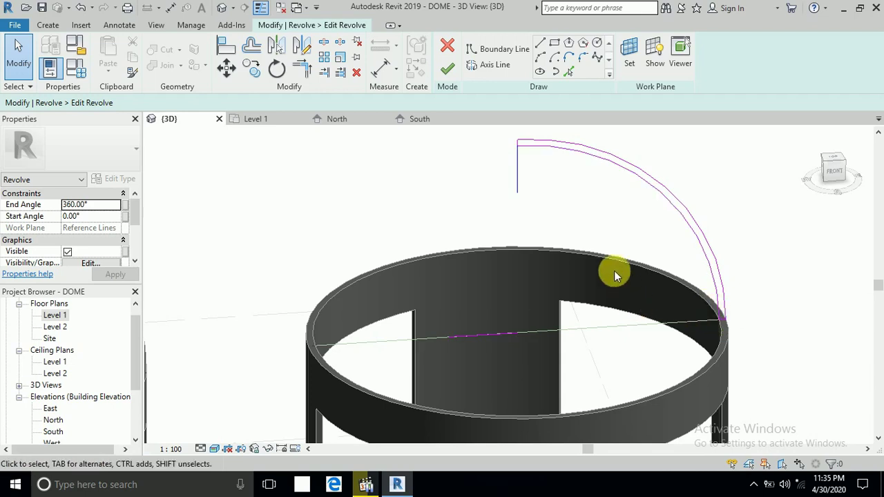
click(552, 61)
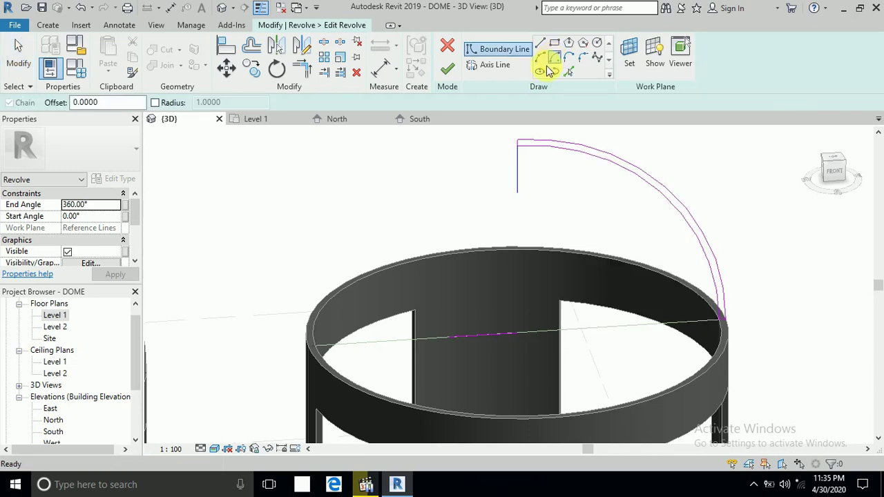
click(448, 336)
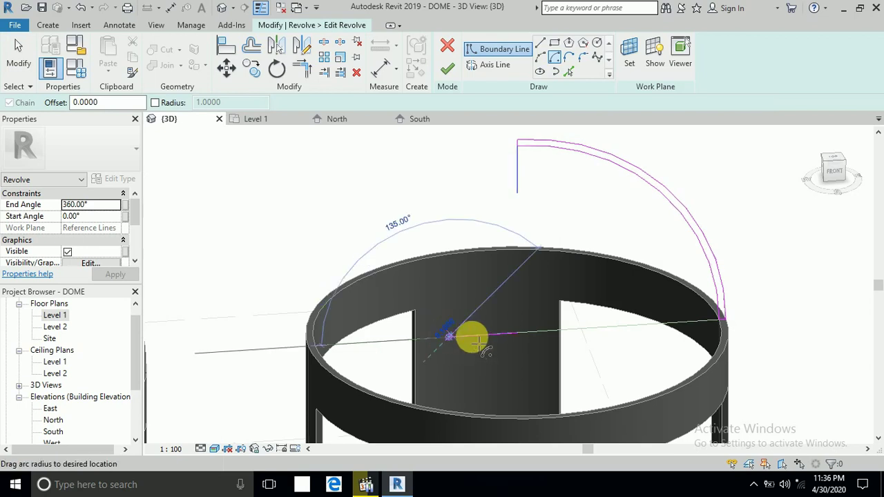
click(722, 326)
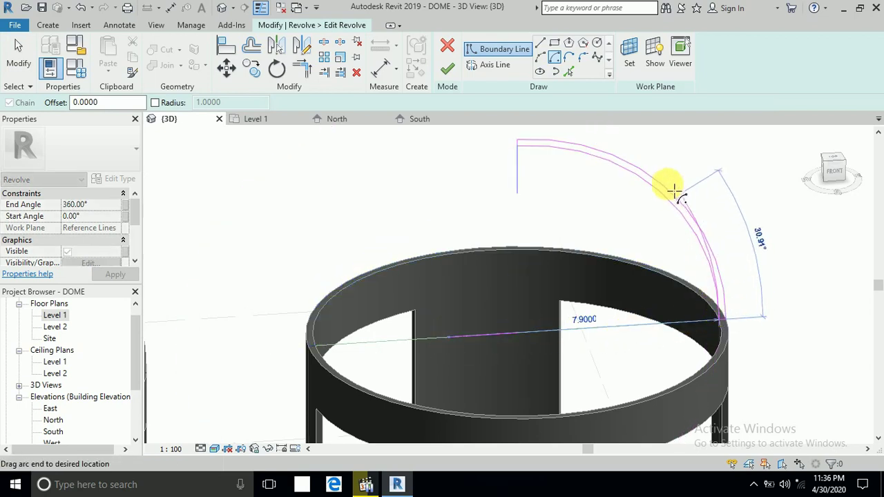
middle_drag(627, 169, 613, 220)
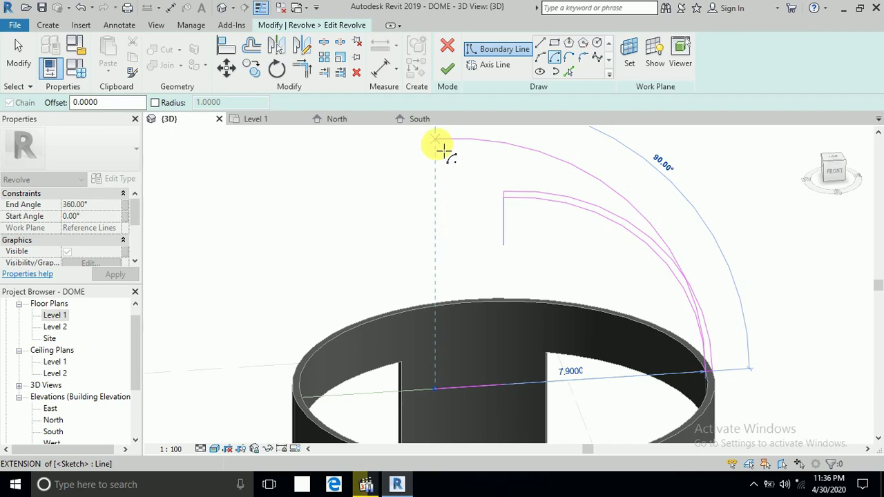
click(439, 143)
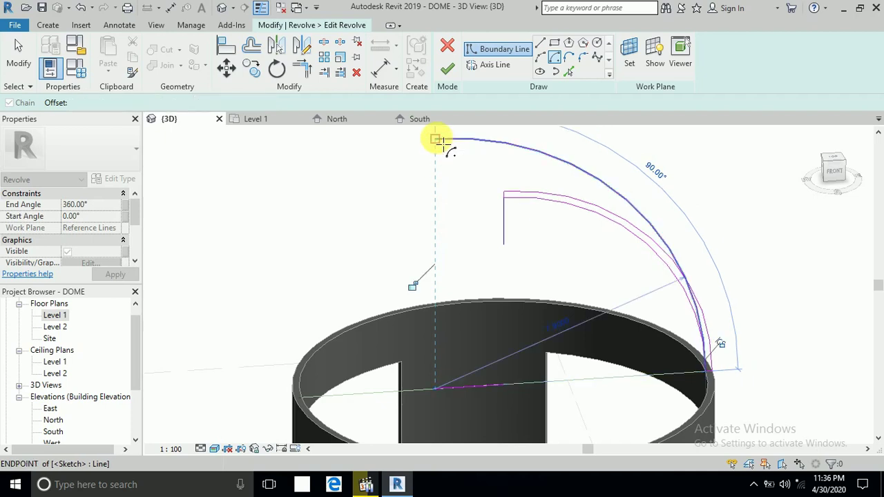
click(24, 64)
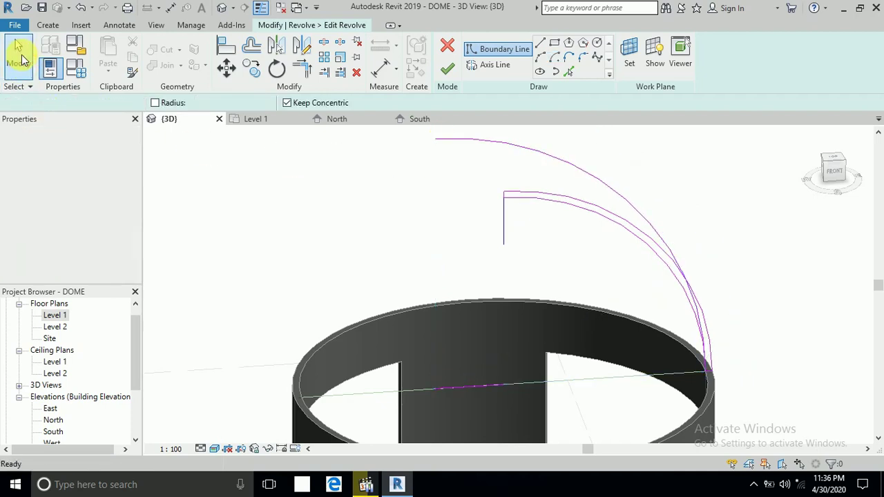
Check the 2-unit line and axis, then delete the old inner dome arc from the sketch.
scroll(419, 246, down, 1)
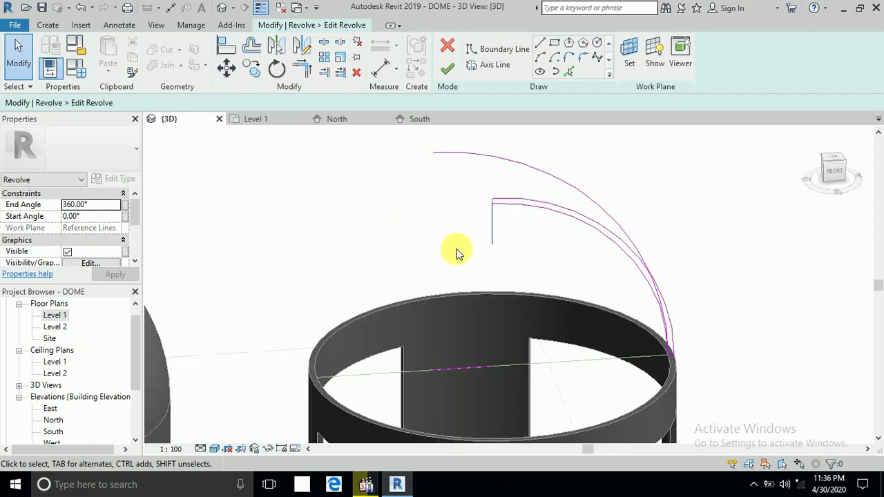
scroll(456, 253, down, 1)
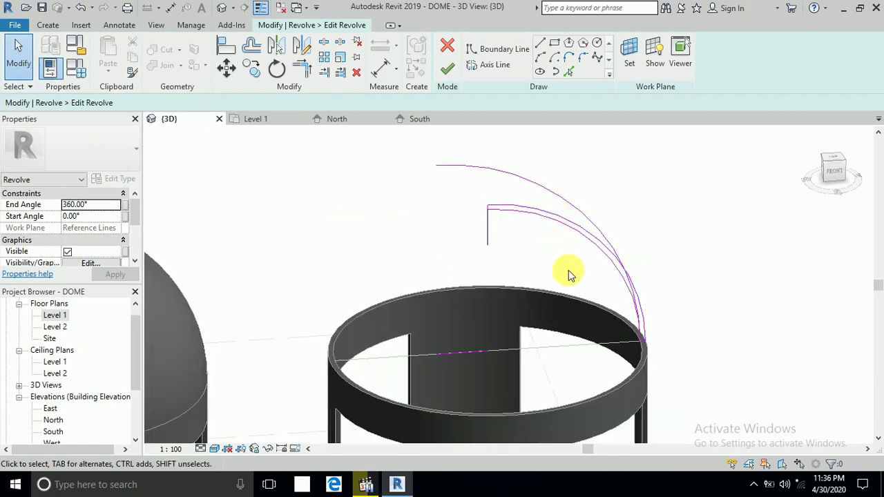
middle_drag(568, 270, 570, 261)
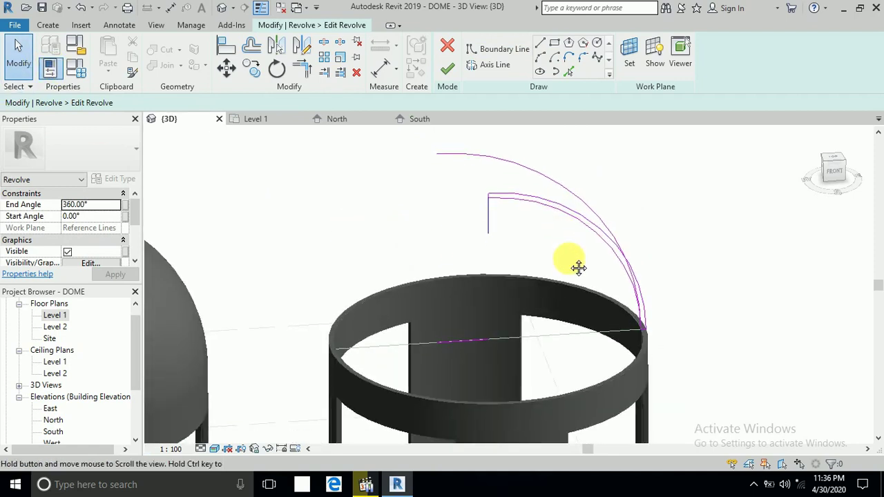
click(472, 342)
key(Escape)
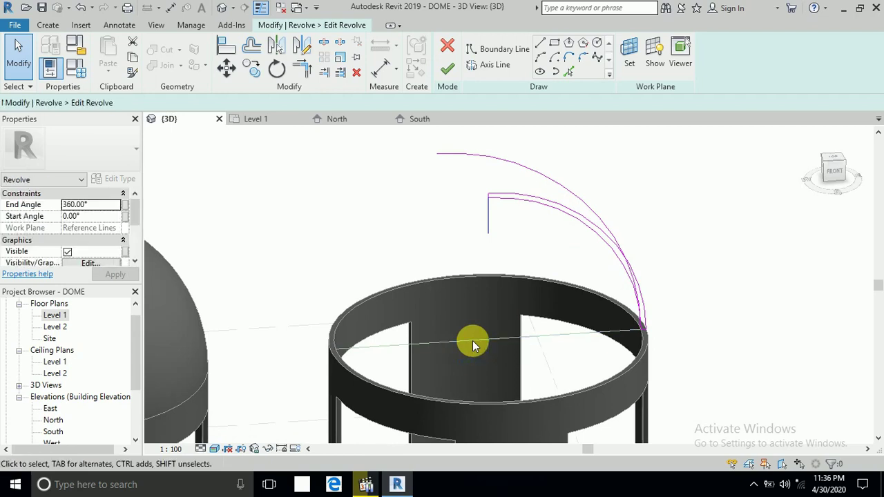
middle_drag(454, 242, 455, 256)
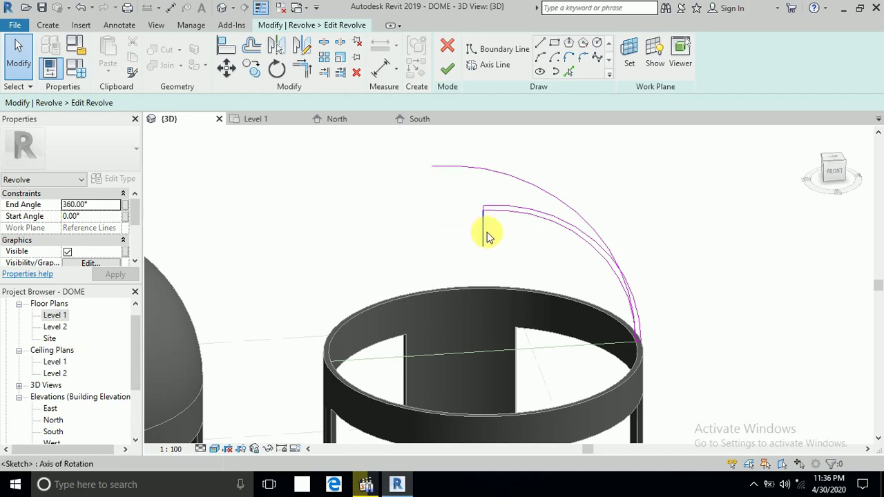
click(483, 231)
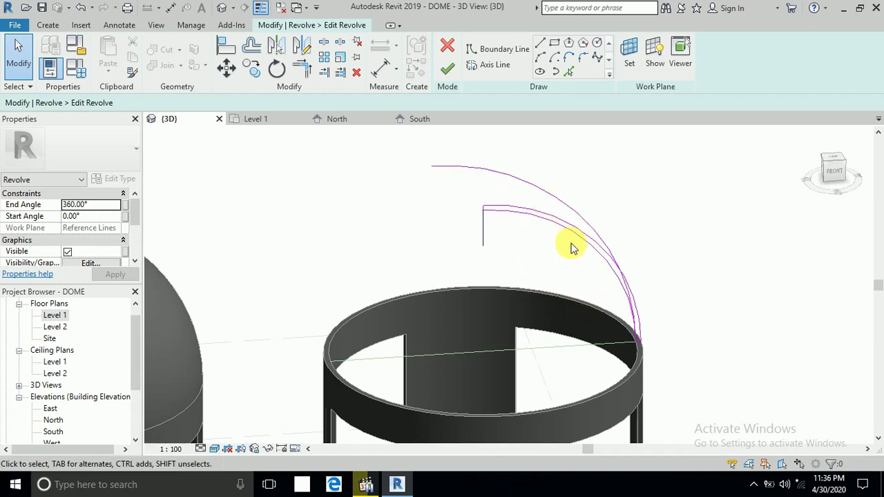
click(518, 223)
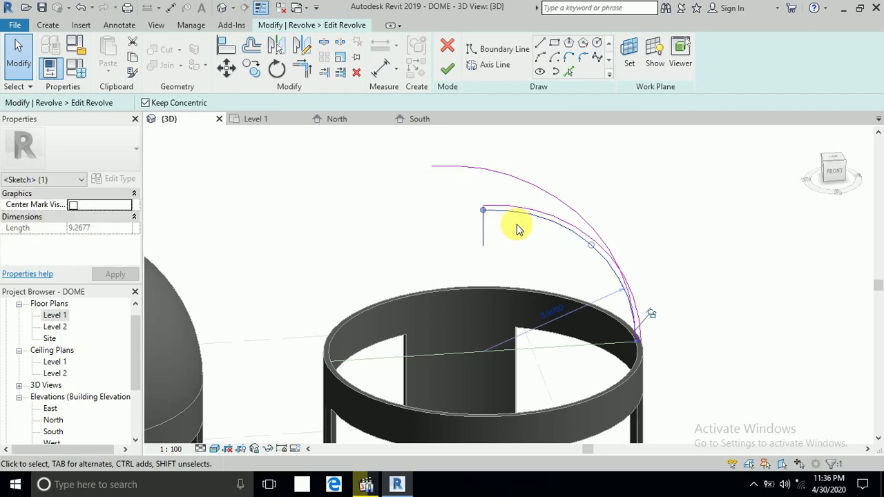
key(Delete)
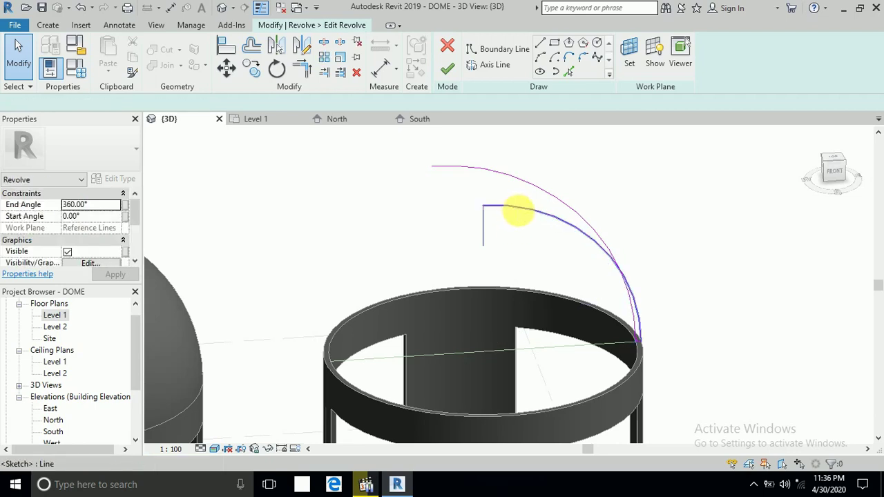
middle_drag(529, 254, 526, 261)
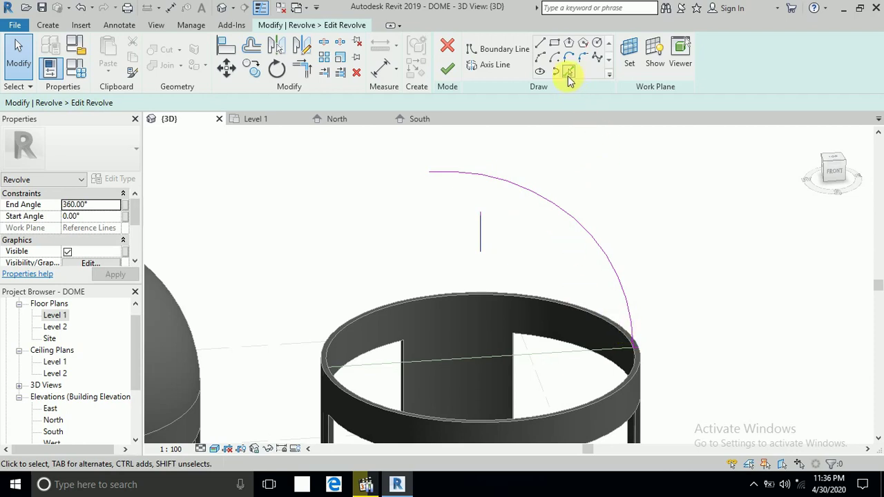
Create a 0.2 offset copy of the dome arc with Pick Lines.
click(568, 71)
text(0.2000)
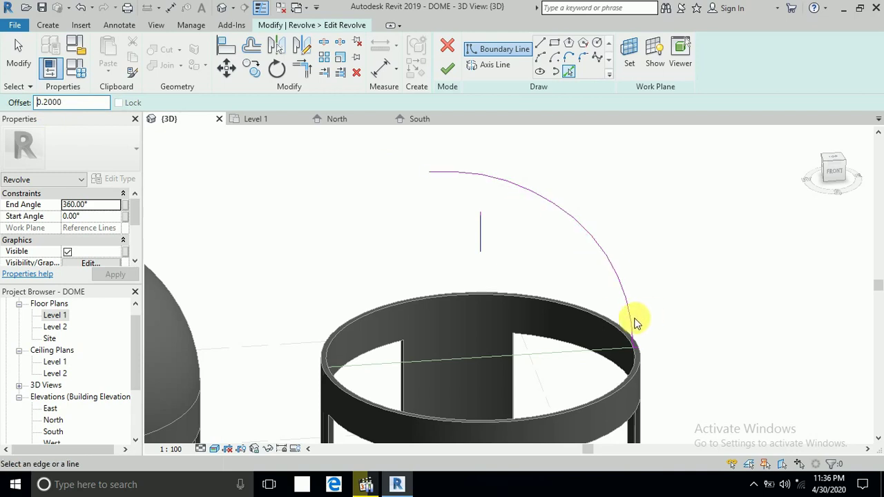
scroll(628, 323, up, 2)
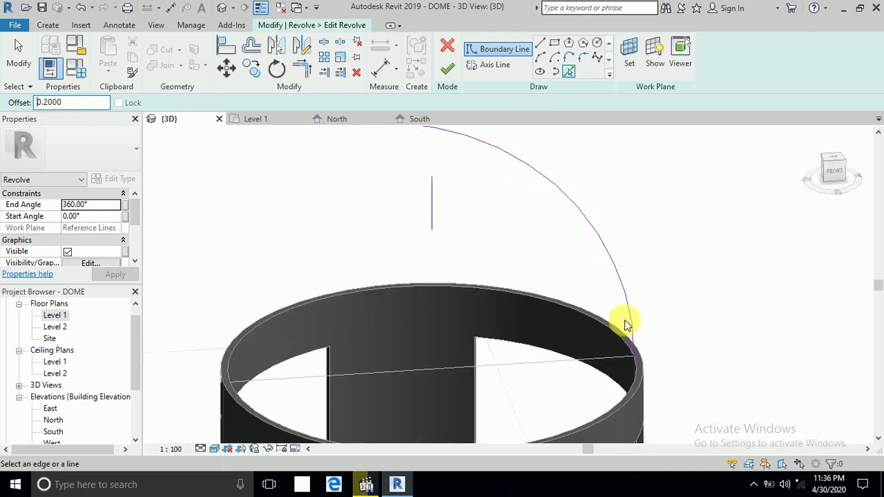
click(631, 323)
scroll(637, 356, up, 3)
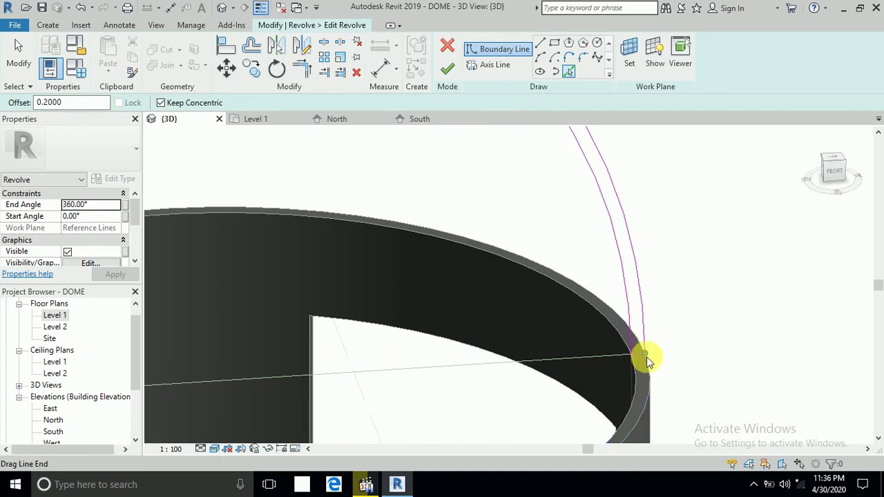
scroll(645, 358, down, 3)
scroll(645, 358, down, 2)
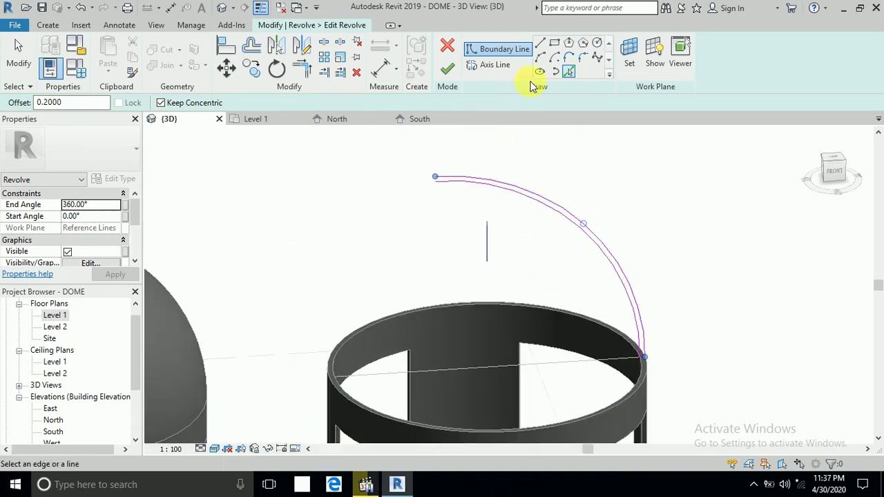
Draw a trial vertical 2.6 line from the arc's top end, then delete it.
click(540, 45)
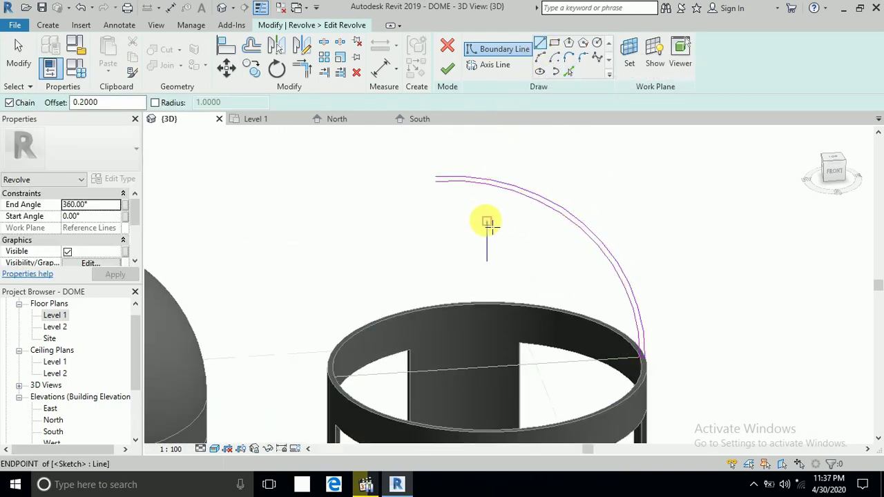
click(490, 225)
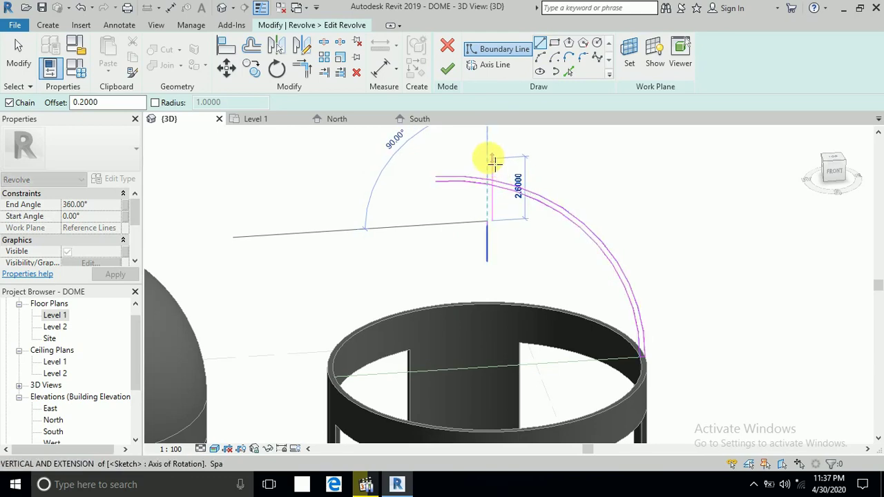
scroll(492, 162, up, 1)
click(487, 160)
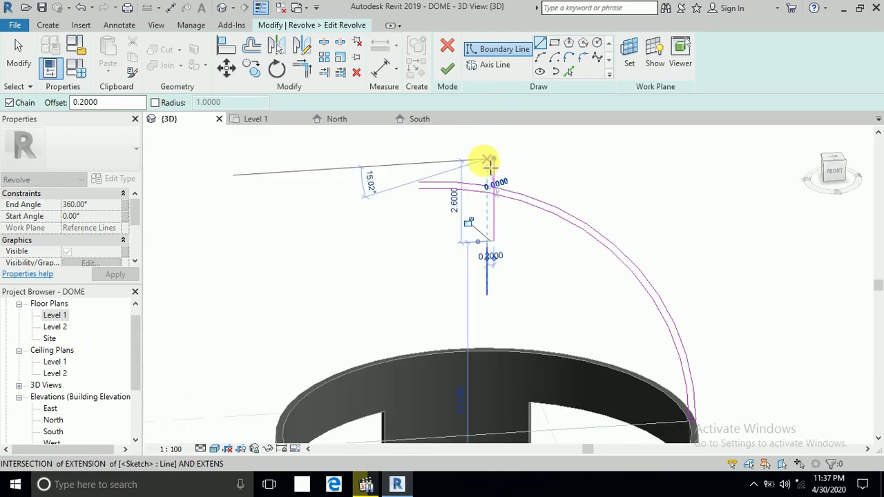
key(Escape)
key(Escape)
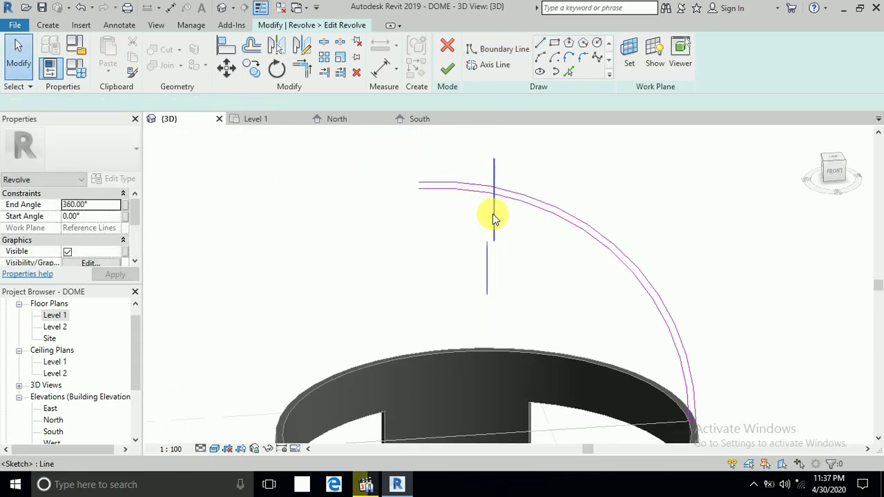
click(493, 214)
key(Delete)
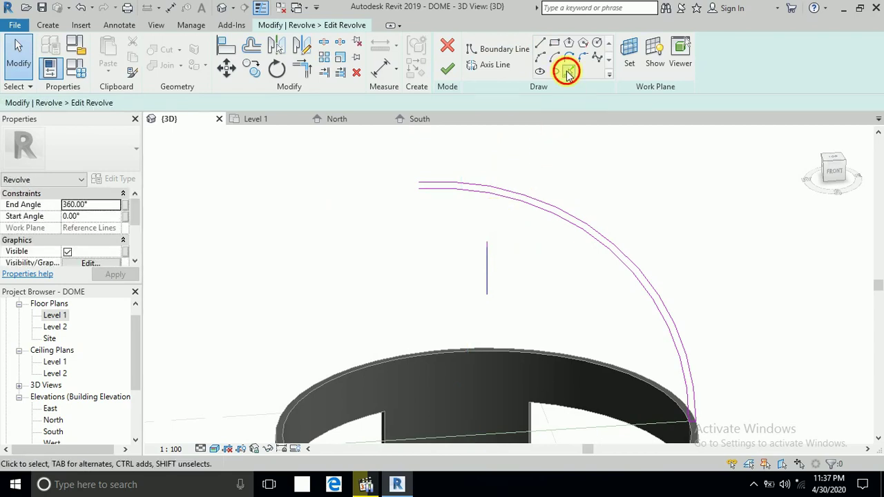
click(567, 73)
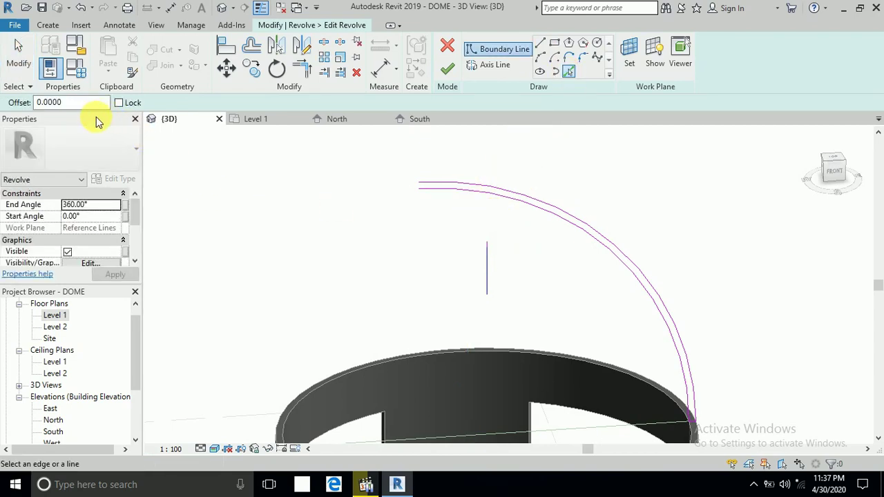
Draw a vertical line down from the top of the revolve axis.
click(539, 44)
click(487, 241)
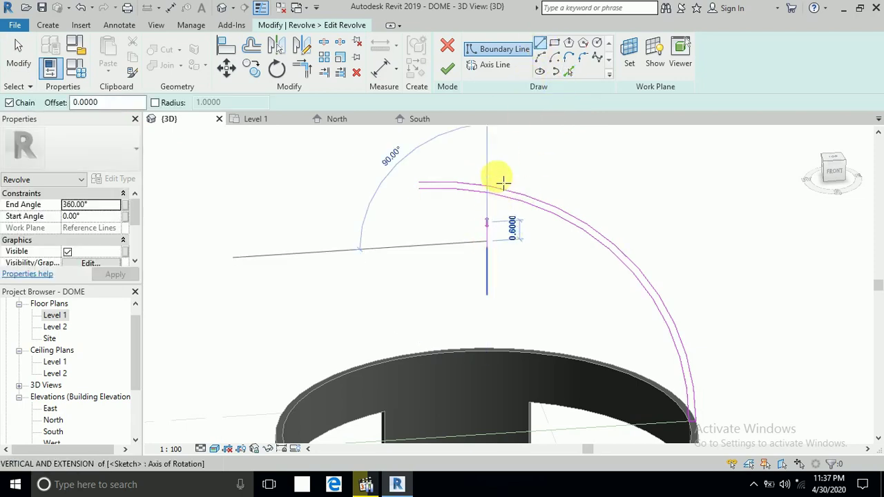
click(486, 159)
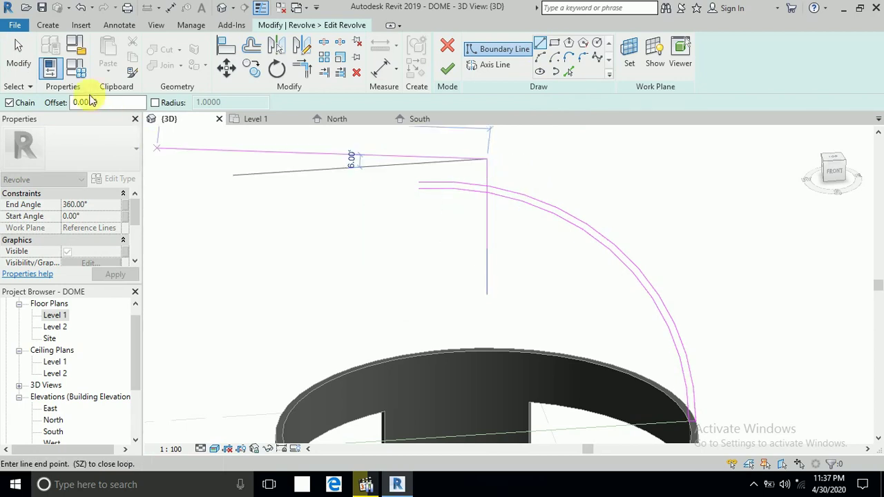
click(19, 50)
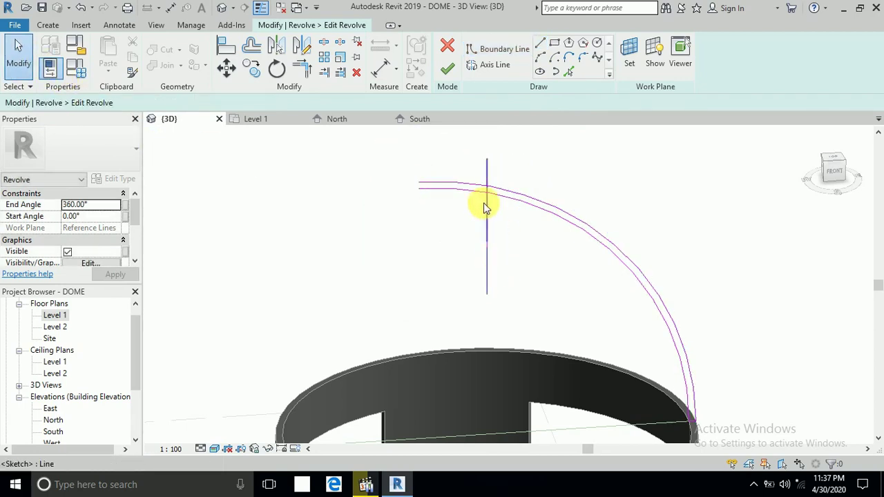
Trim the axis line and arc to a clean corner, removing leftover ends.
click(298, 73)
scroll(491, 186, up, 2)
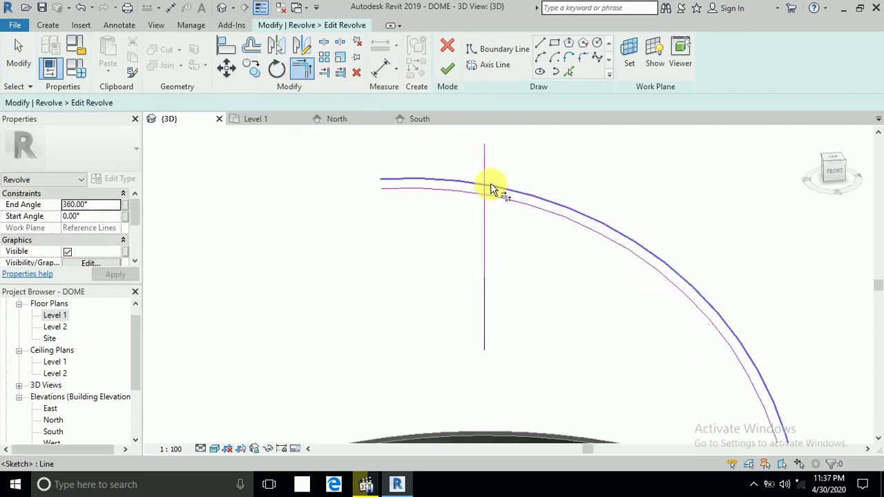
click(491, 187)
click(484, 196)
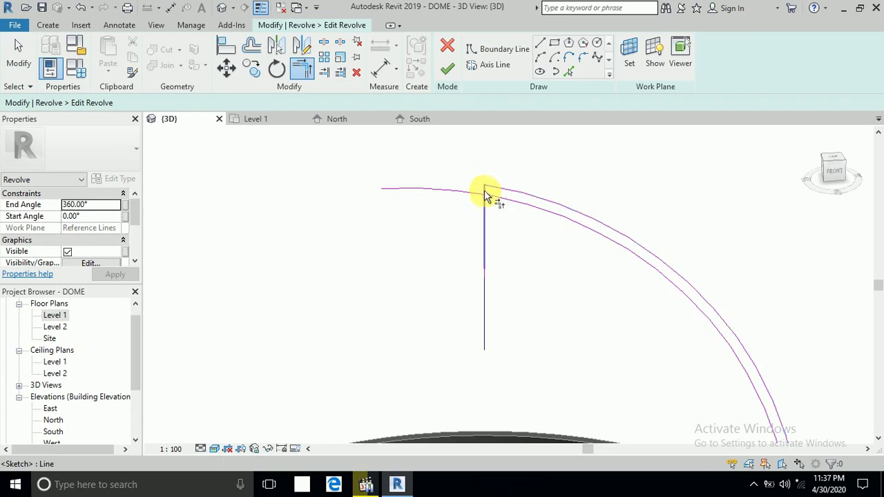
click(488, 196)
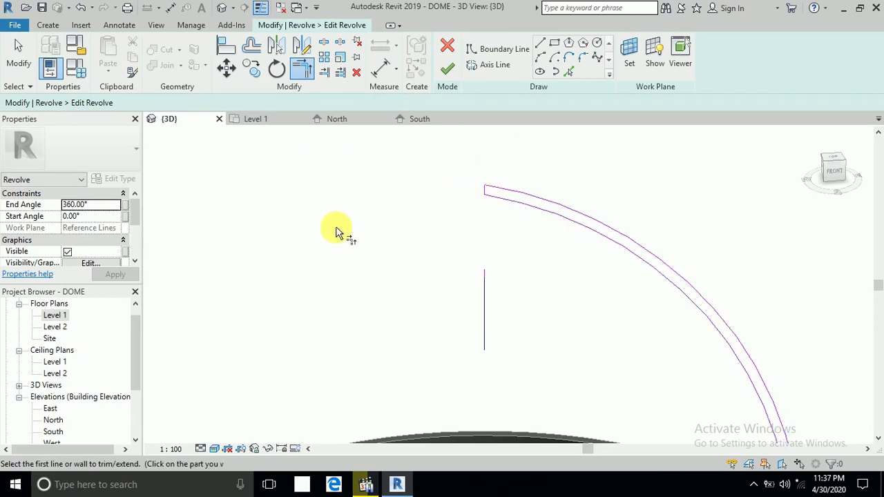
click(19, 55)
Check the vertical line, view the profile over the ring, and finish the revolve.
click(485, 276)
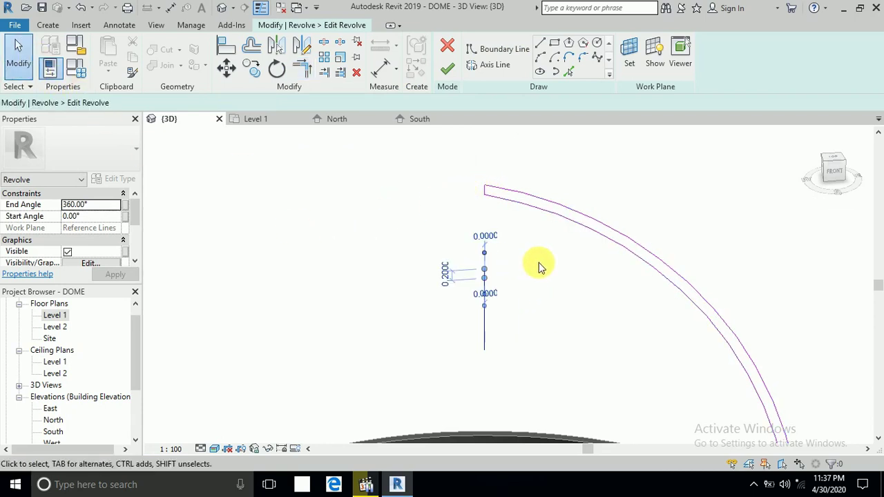
click(544, 268)
scroll(543, 267, down, 2)
scroll(544, 266, down, 1)
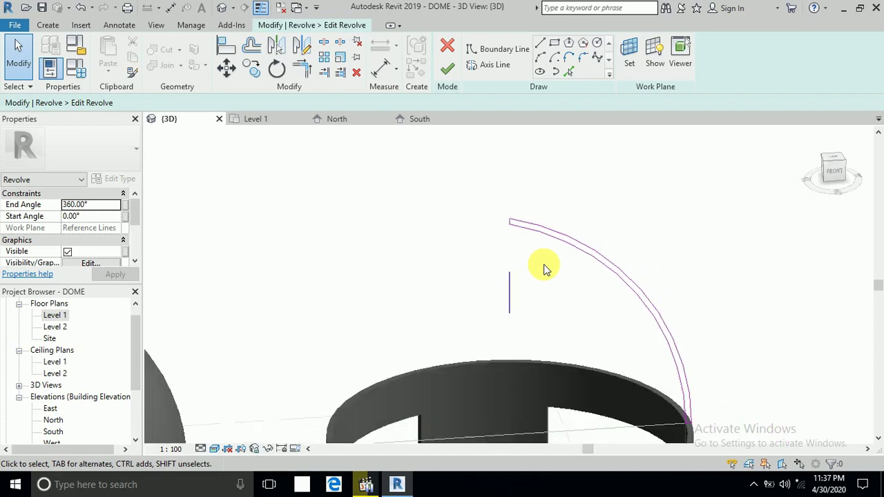
scroll(555, 297, down, 1)
middle_drag(554, 297, 559, 254)
scroll(553, 250, down, 1)
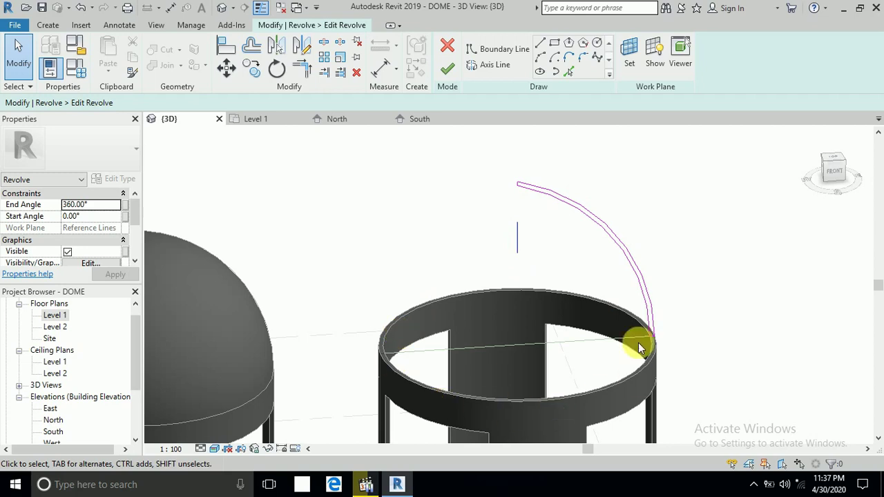
mouse_move(509, 342)
shift+middle_down()
mouse_move(506, 315)
mouse_move(465, 370)
shift+middle_up()
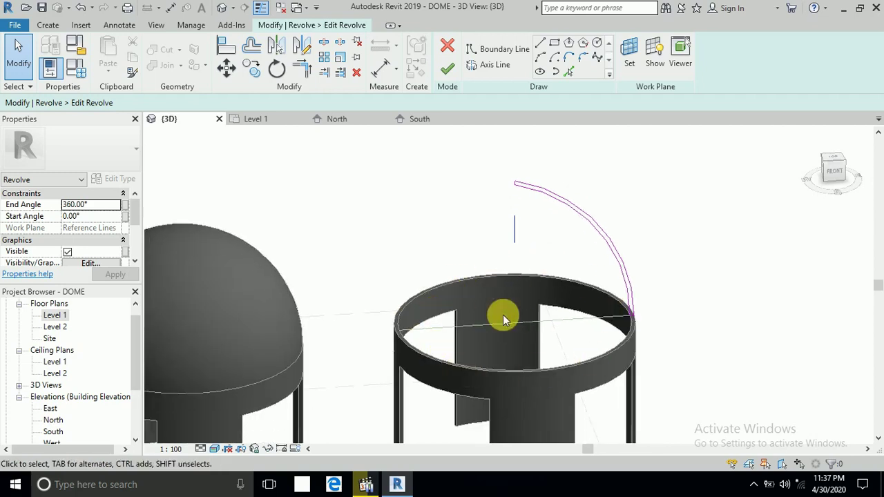
shift+middle_drag(502, 316, 500, 301)
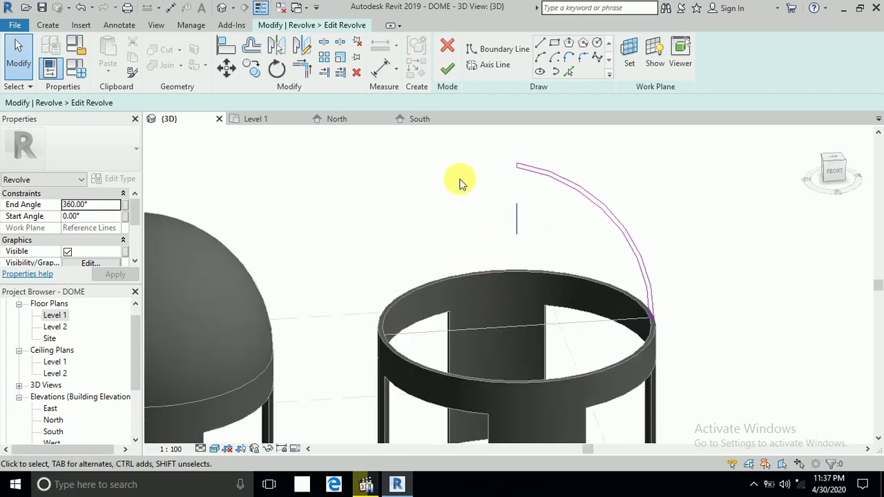
click(447, 72)
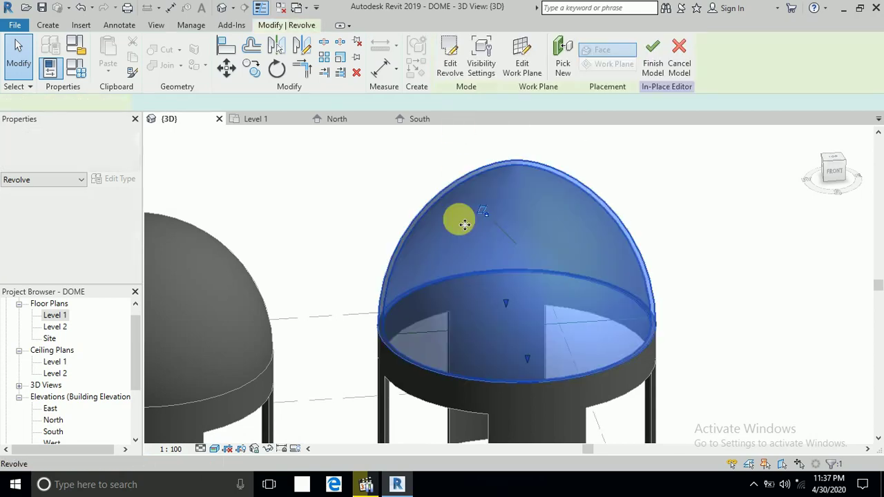
Orbit to view both domed buildings and window-select the entire second building.
click(406, 181)
mouse_move(406, 181)
shift+middle_down()
mouse_move(405, 198)
mouse_move(367, 248)
mouse_move(355, 298)
mouse_move(477, 315)
shift+middle_up()
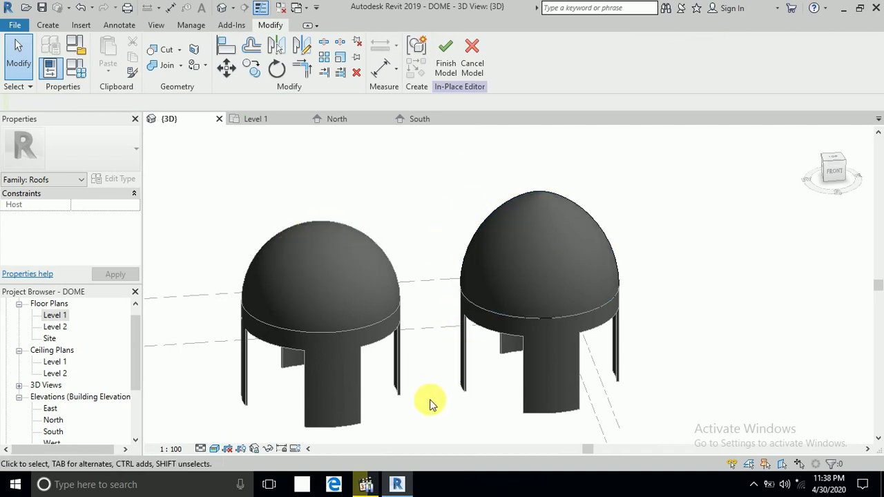
scroll(428, 393, down, 2)
mouse_move(429, 393)
middle_down()
mouse_move(393, 363)
mouse_move(389, 332)
mouse_move(390, 366)
middle_up()
scroll(394, 367, down, 1)
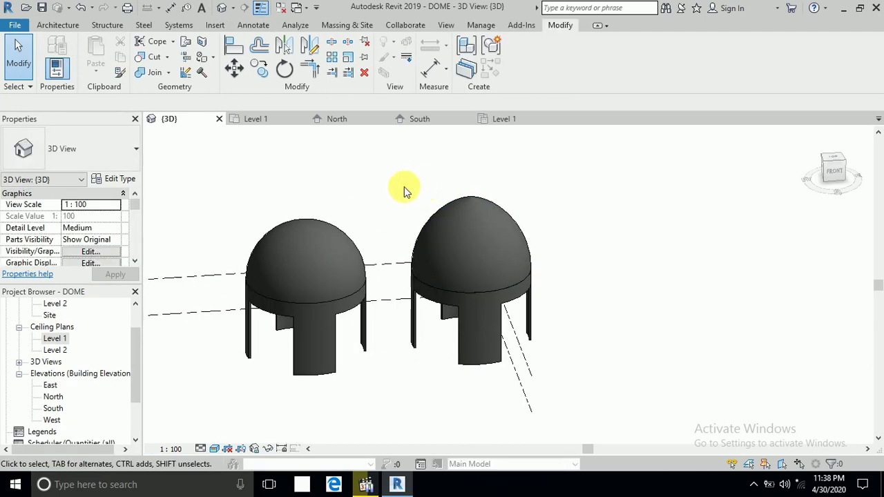
drag(378, 173, 581, 377)
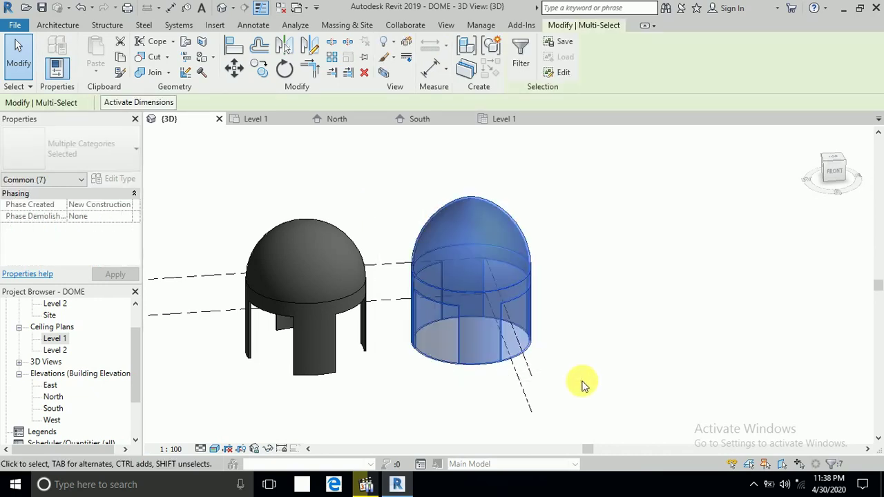
double_click(50, 343)
Copy the selected building 20 units to the right in the Level 1 ceiling plan.
key(m)
key(v)
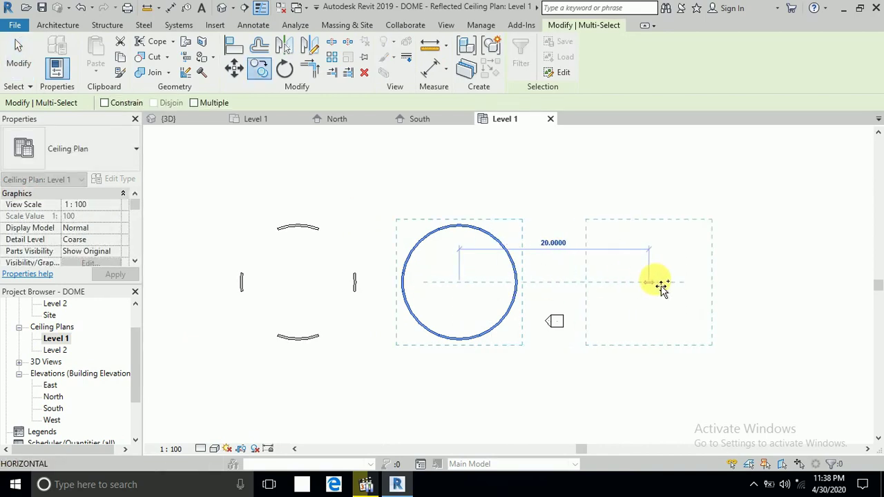
click(656, 279)
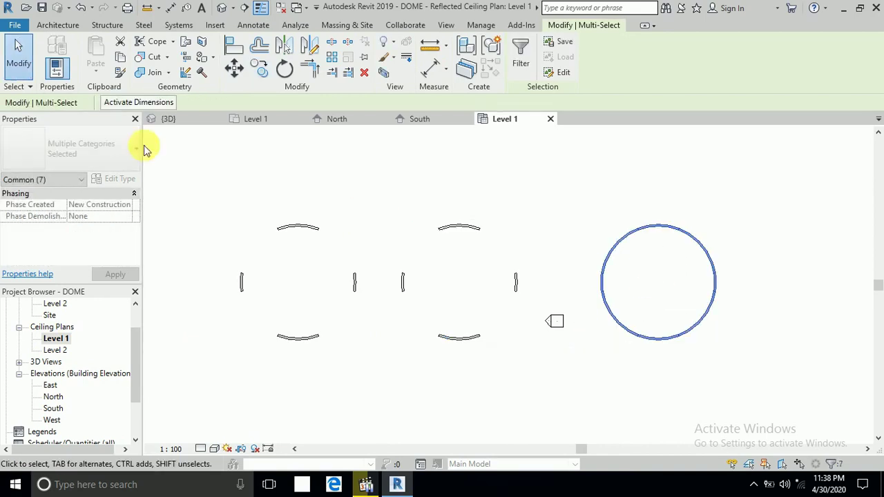
click(19, 57)
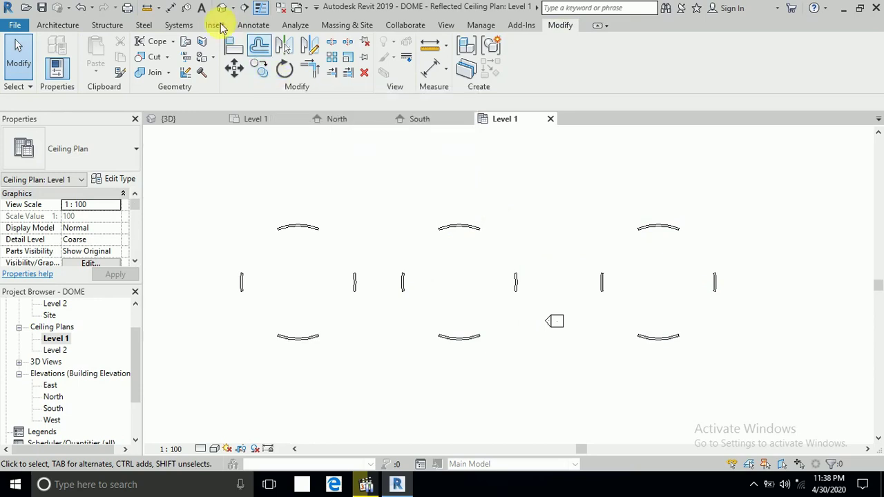
Back in the 3D view, frame all three domes and select the third roof.
click(221, 7)
scroll(601, 280, up, 1)
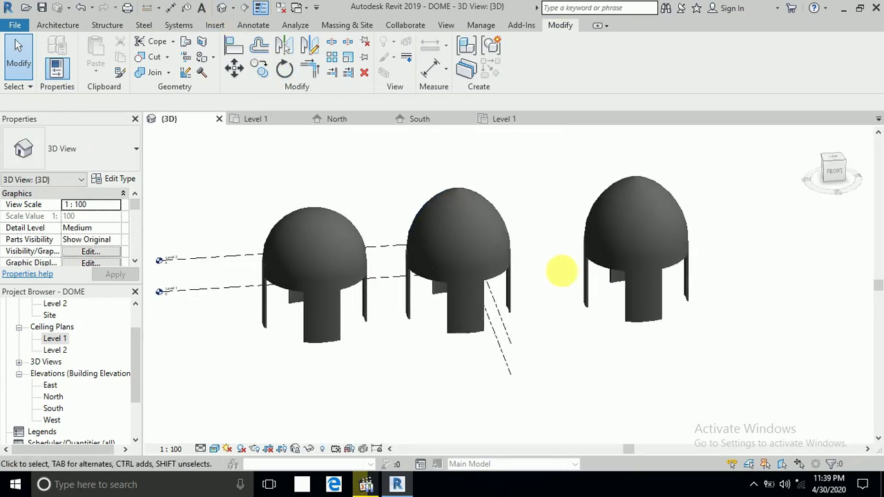
scroll(691, 220, up, 1)
scroll(725, 242, up, 1)
middle_drag(733, 259, 731, 283)
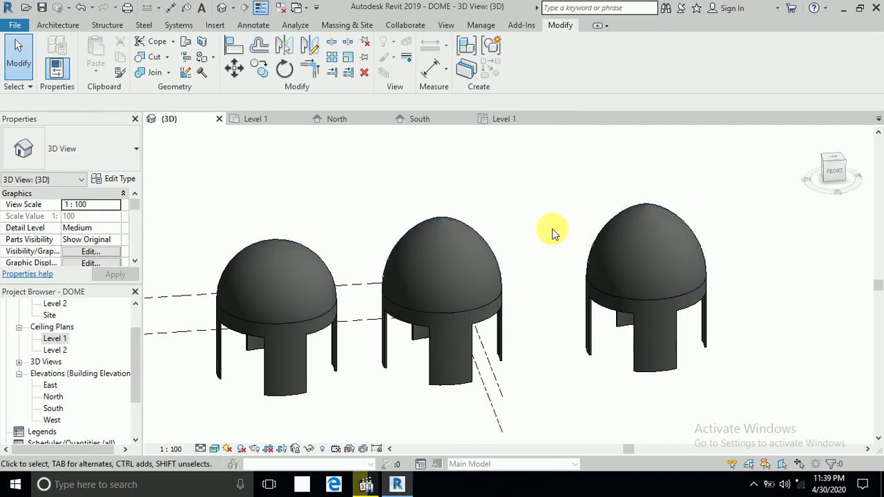
middle_drag(551, 236, 560, 245)
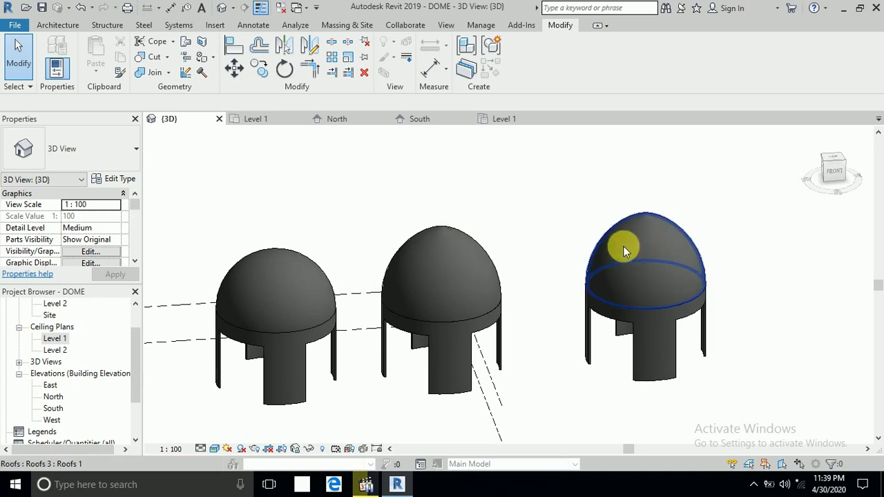
click(643, 236)
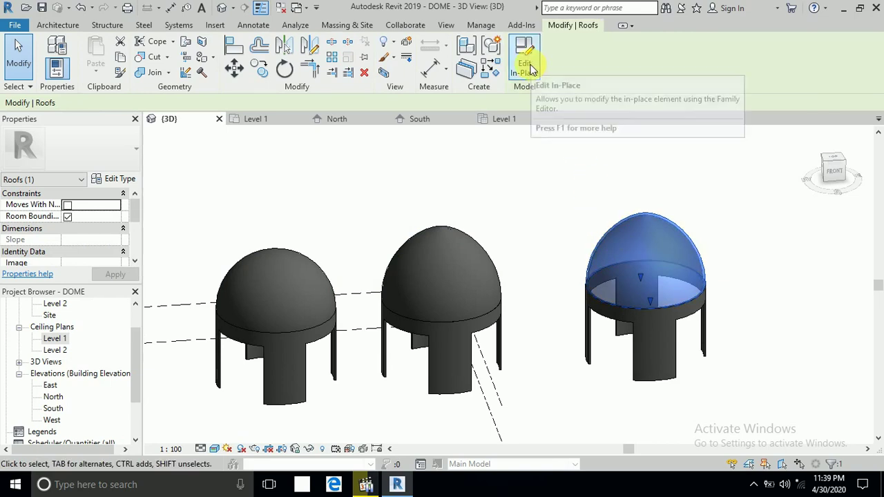
Edit the third roof in place and set its revolve End Angle to 120°.
click(528, 66)
click(622, 236)
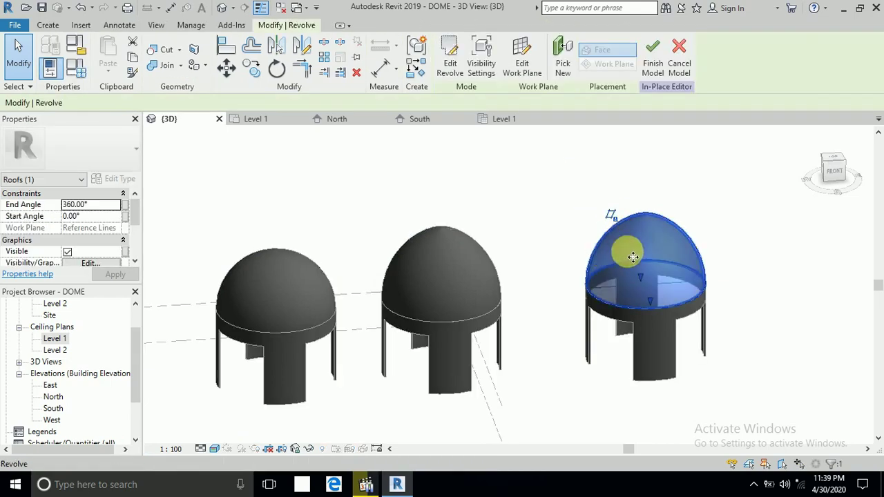
key(BackSpace)
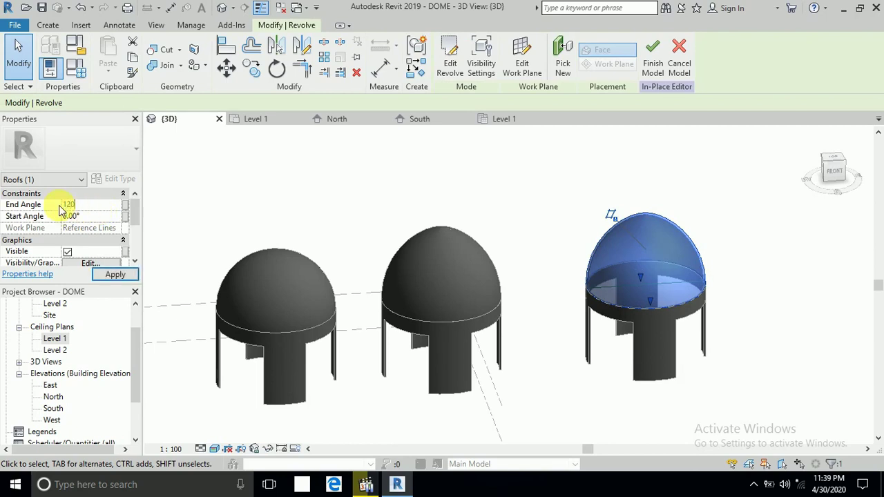
click(341, 178)
mouse_move(591, 226)
shift+middle_down()
mouse_move(605, 280)
mouse_move(643, 239)
mouse_move(270, 244)
shift+middle_up()
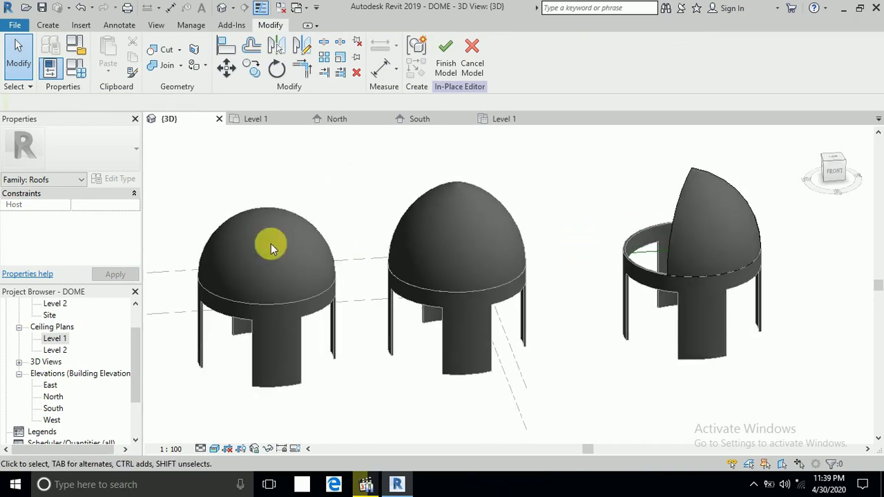
Reduce the revolve End Angle to 60° and finish the in-place model.
click(683, 196)
click(90, 205)
text(60)
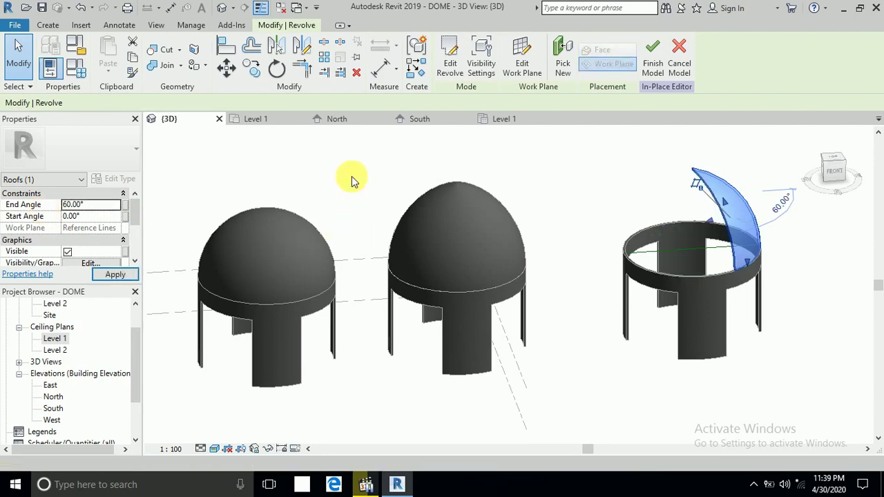
click(351, 180)
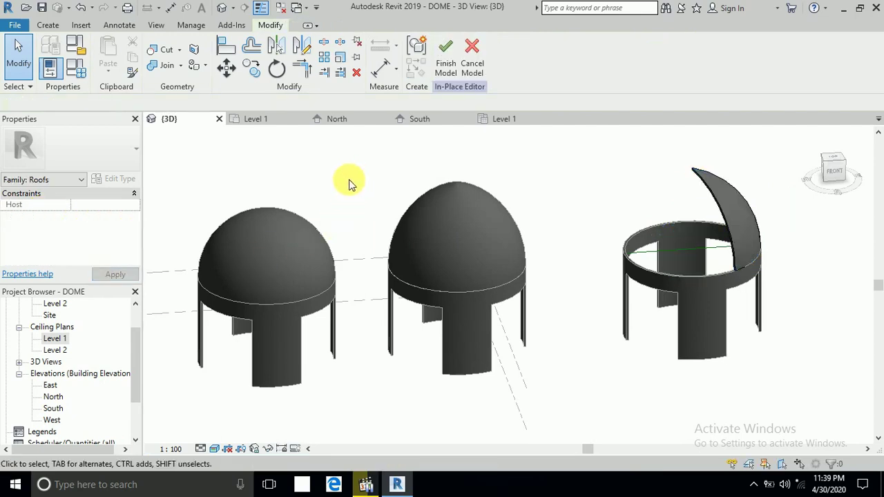
mouse_move(351, 180)
shift+middle_down()
mouse_move(576, 298)
mouse_move(608, 304)
mouse_move(575, 312)
shift+middle_up()
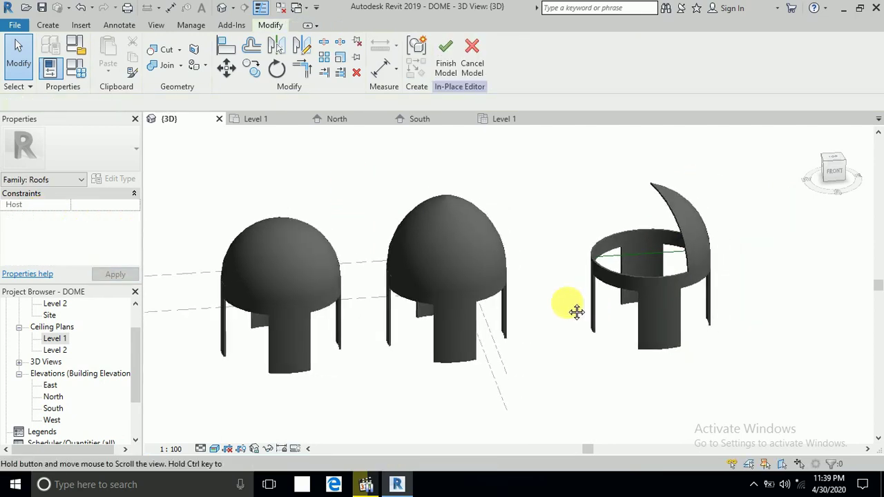
mouse_move(723, 243)
shift+middle_down()
mouse_move(670, 270)
mouse_move(617, 272)
mouse_move(680, 272)
mouse_move(736, 258)
shift+middle_up()
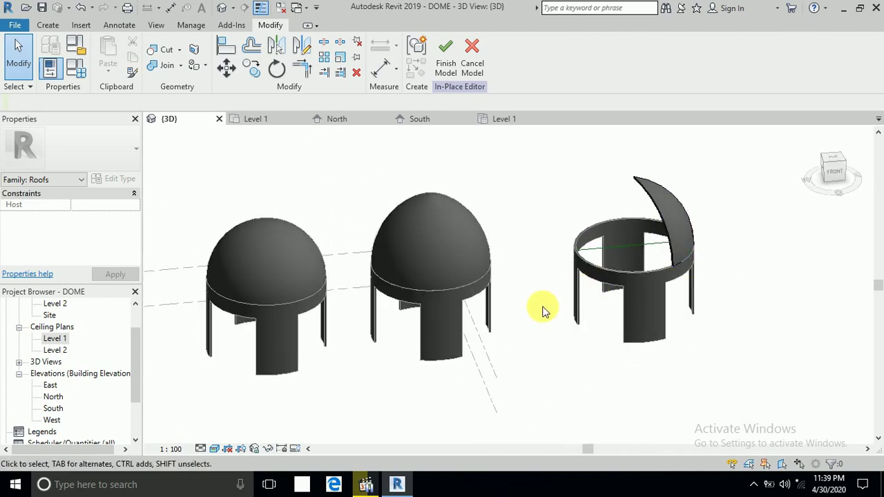
middle_drag(539, 321, 572, 310)
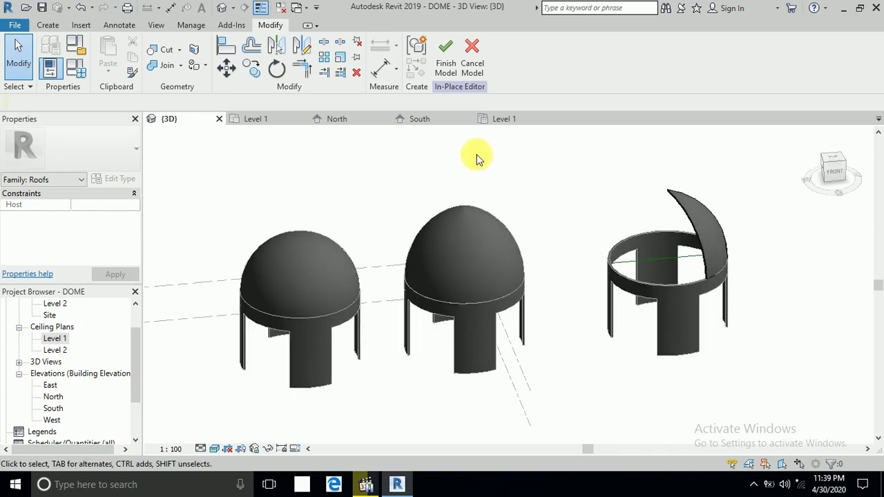
click(446, 69)
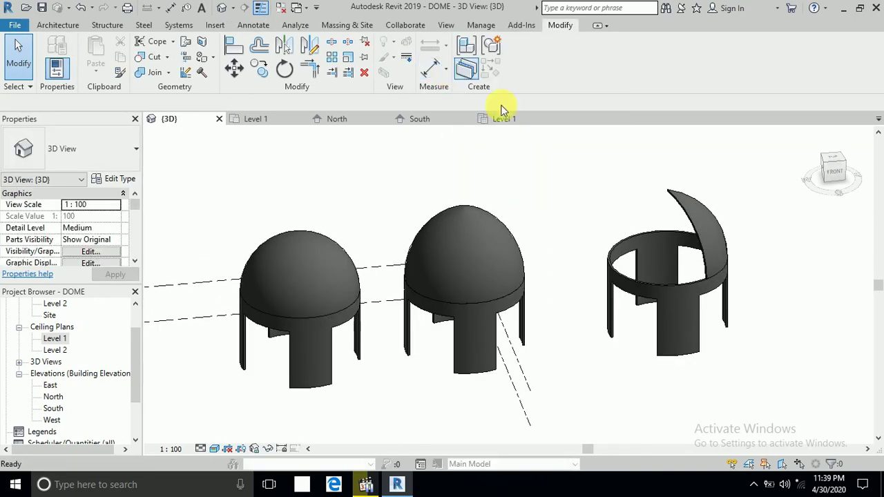
Select the left dome roof, edit it in place, and select its revolve.
middle_drag(354, 202, 379, 202)
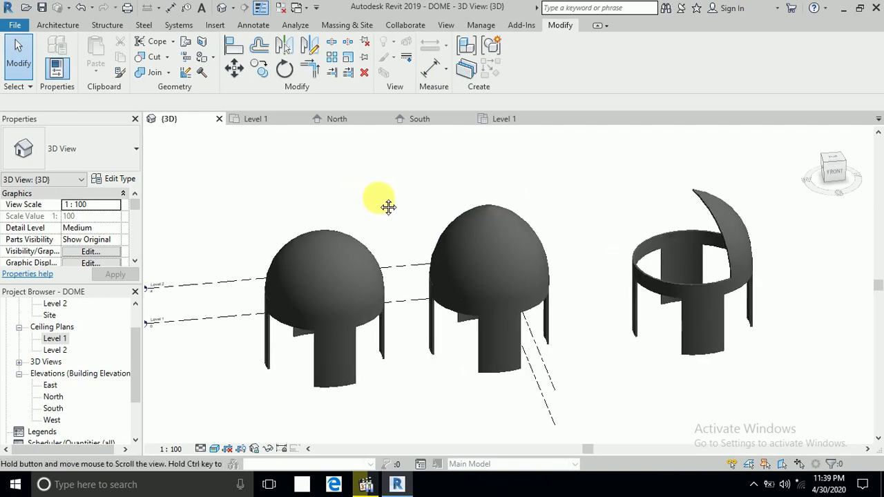
click(343, 241)
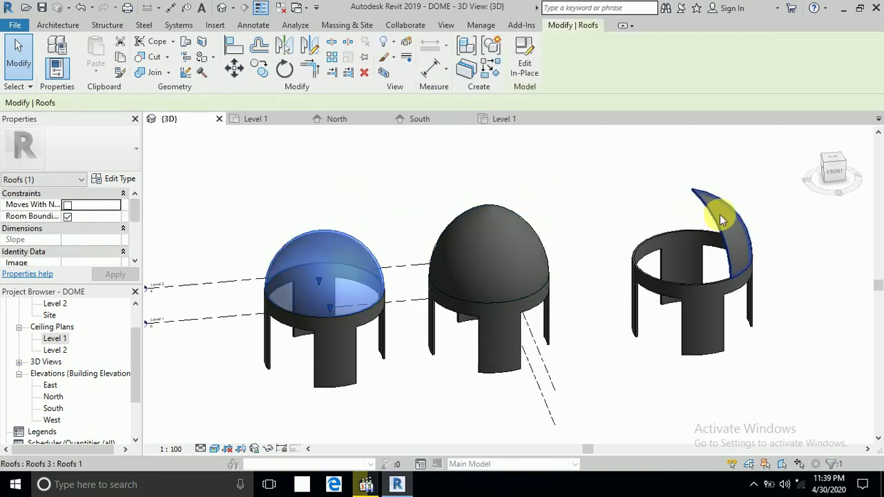
click(349, 189)
click(324, 246)
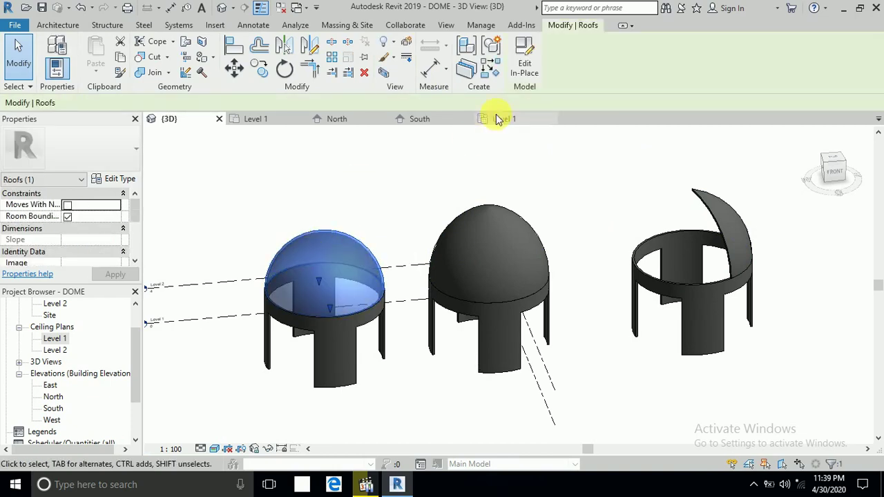
click(518, 68)
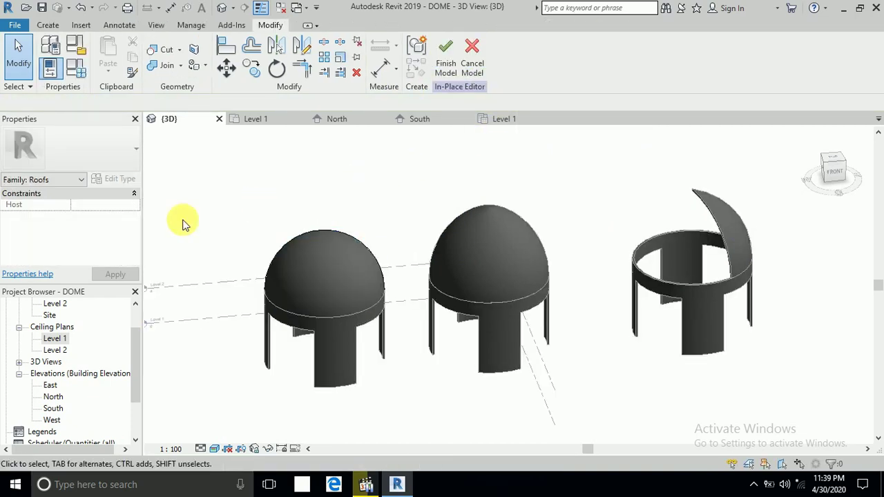
click(310, 252)
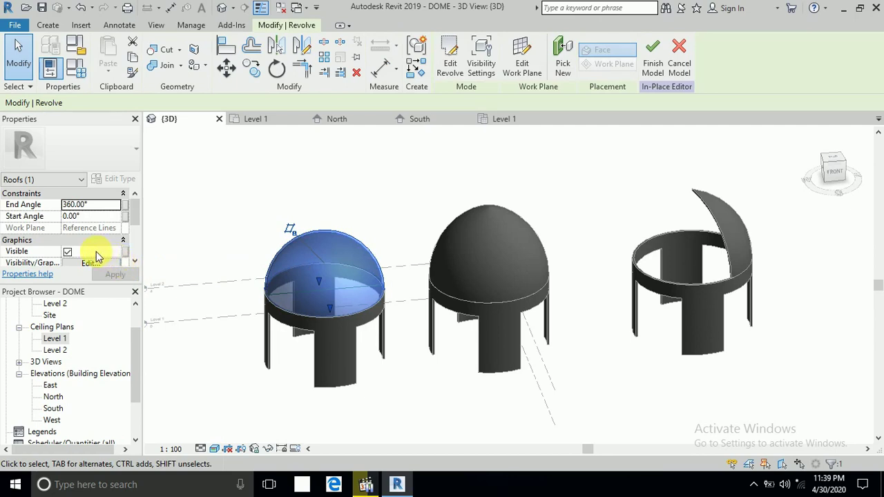
scroll(96, 257, down, 1)
scroll(71, 262, down, 1)
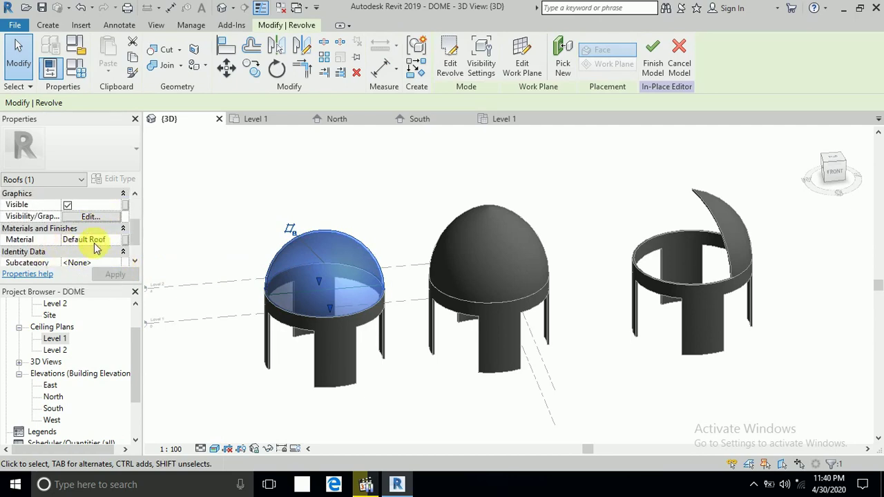
Assign the Laminate, Red, Matte material to the revolve and finish the model.
click(115, 243)
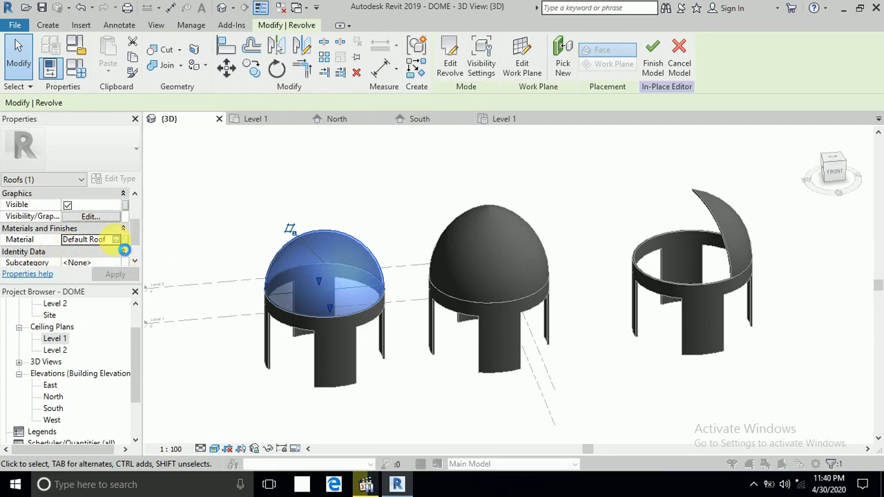
click(119, 241)
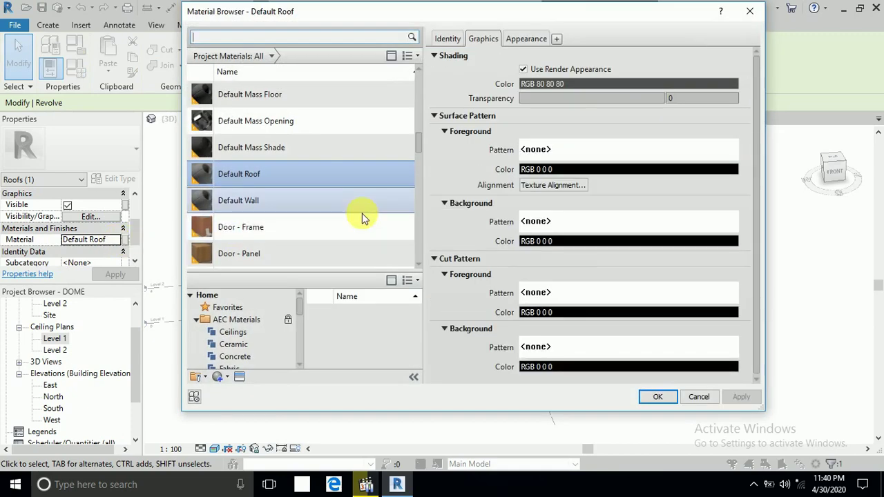
scroll(347, 215, down, 2)
scroll(347, 214, down, 2)
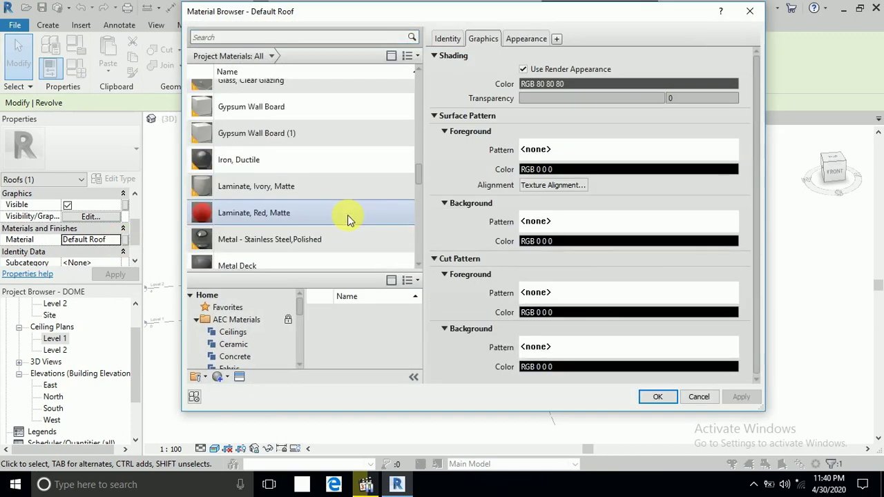
scroll(296, 238, down, 1)
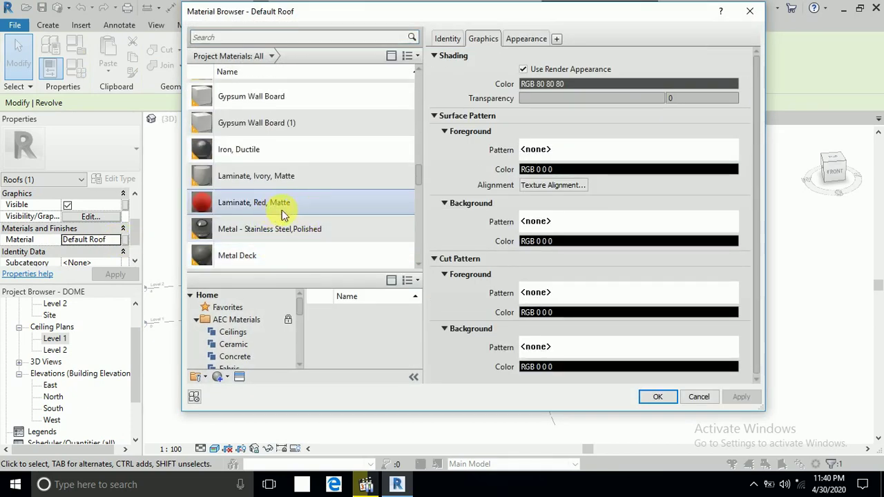
click(310, 209)
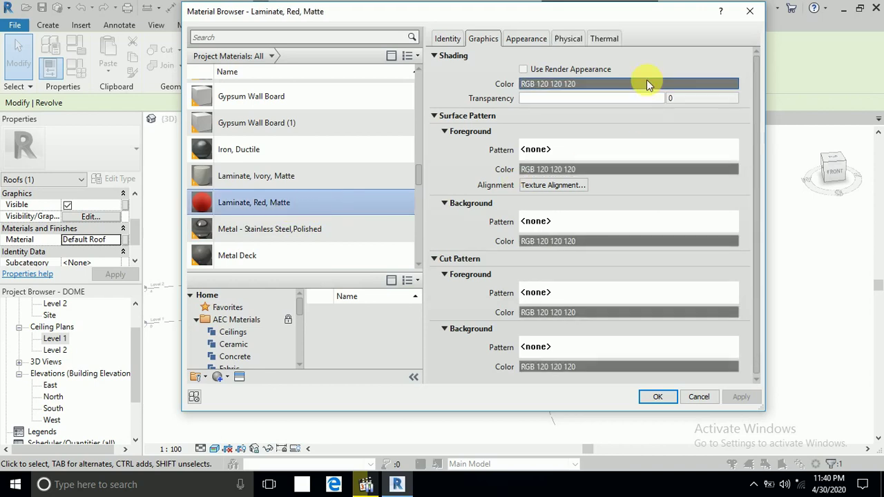
click(527, 39)
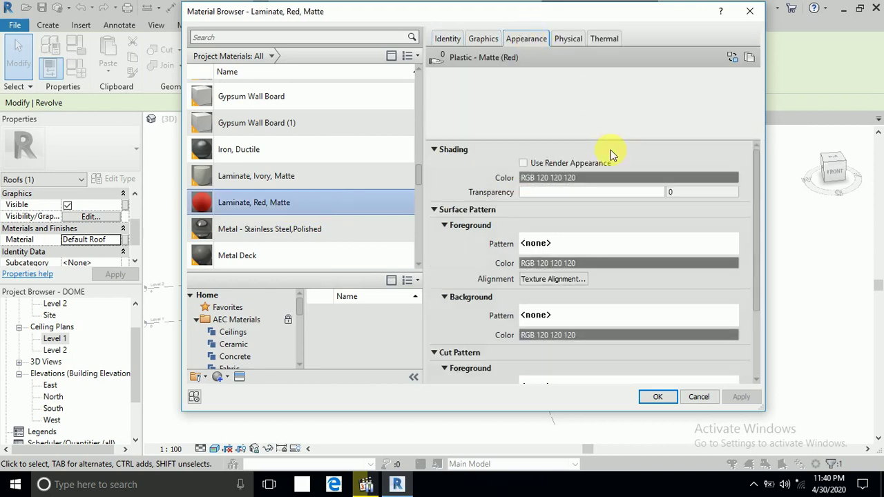
click(658, 396)
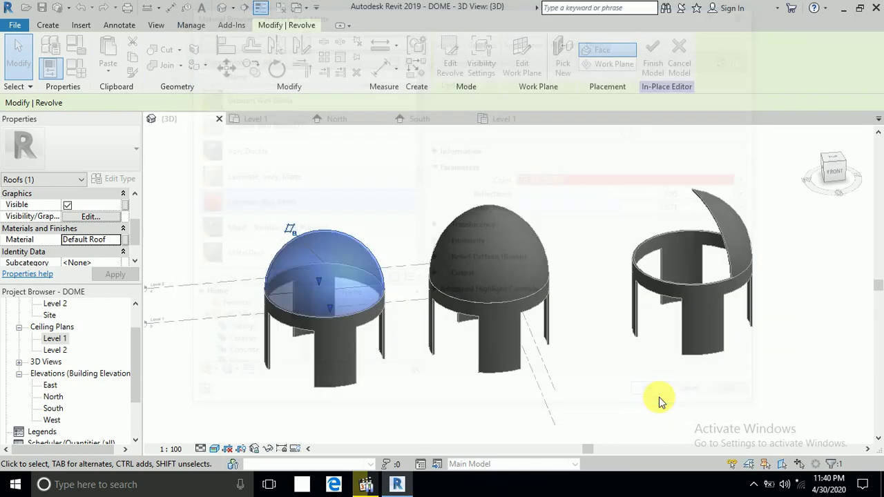
click(394, 203)
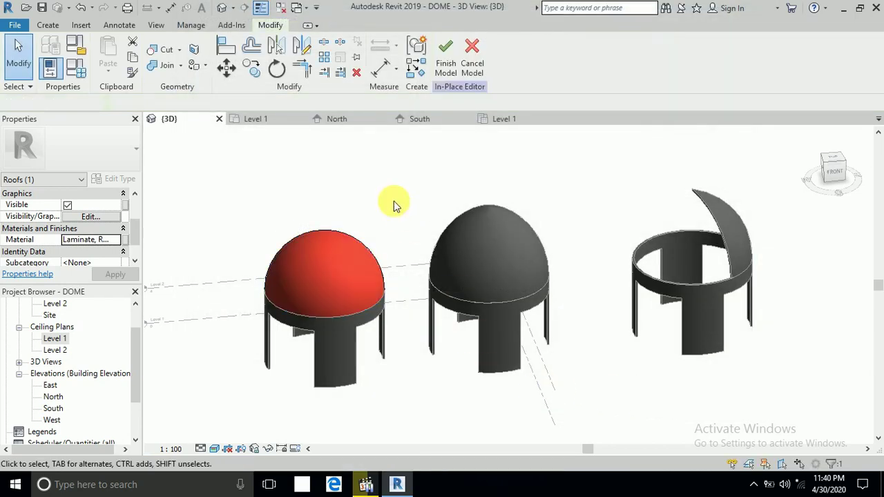
click(445, 54)
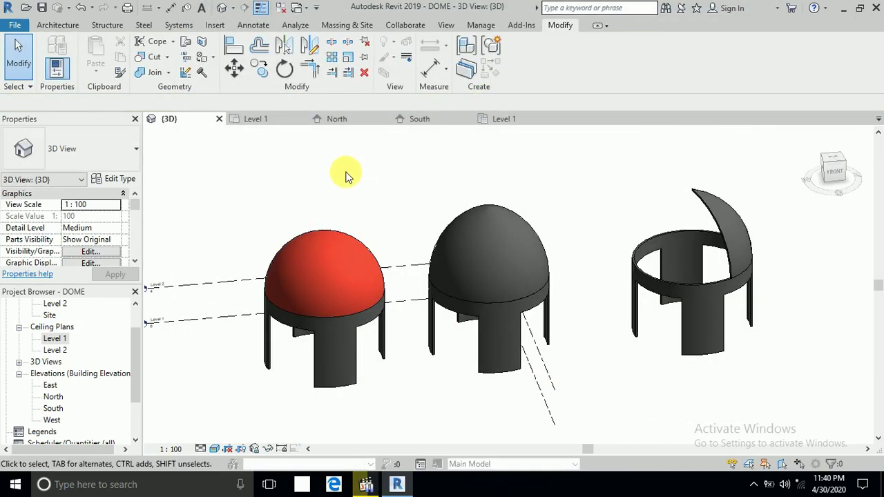
Edit the middle dome in place and select its revolved form.
click(486, 241)
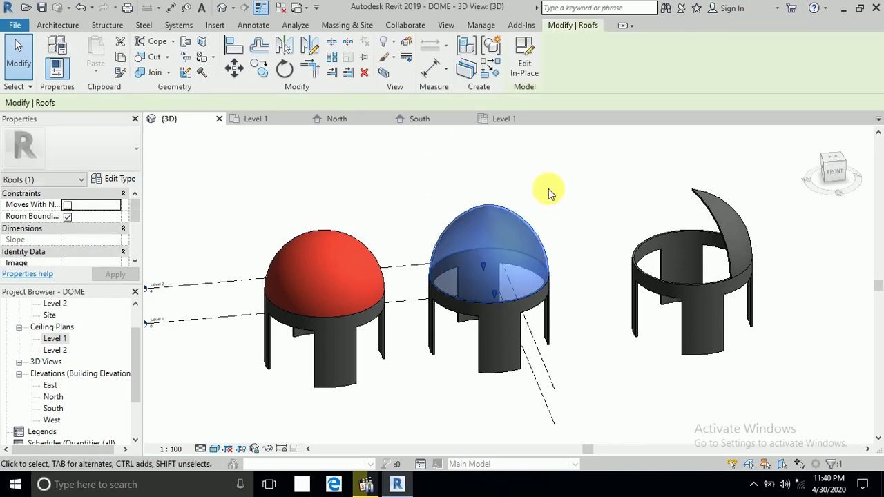
double_click(472, 202)
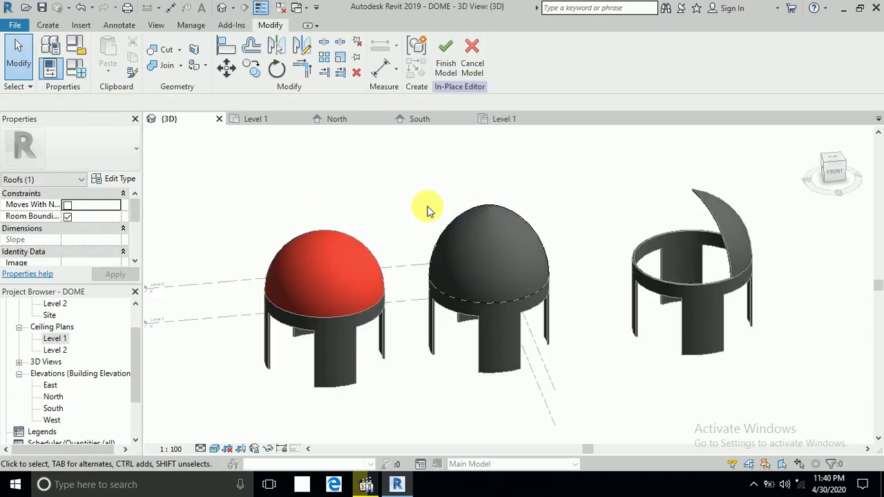
click(507, 223)
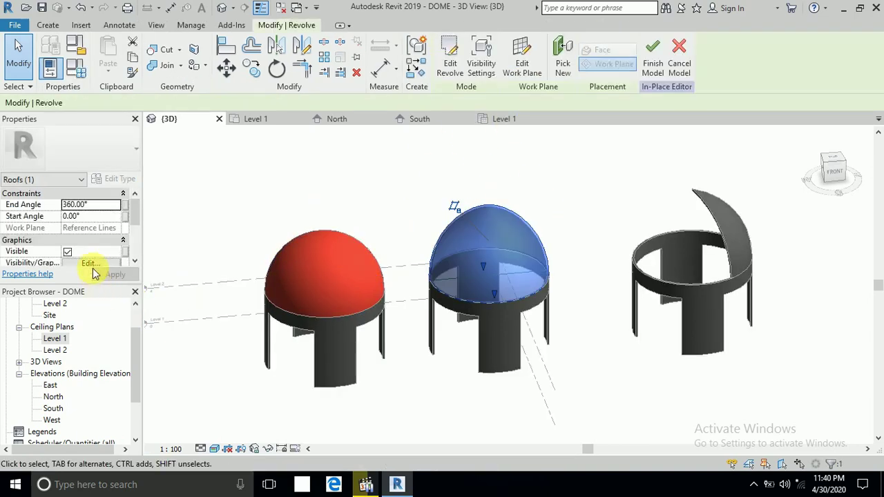
scroll(89, 262, down, 2)
scroll(100, 255, down, 3)
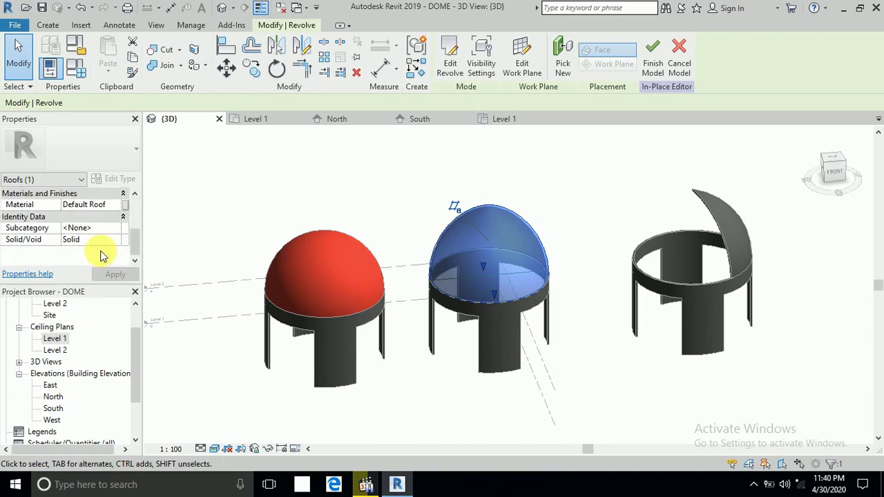
Assign Brick, Common to the middle dome's revolve and orbit to view the brick finish.
click(115, 208)
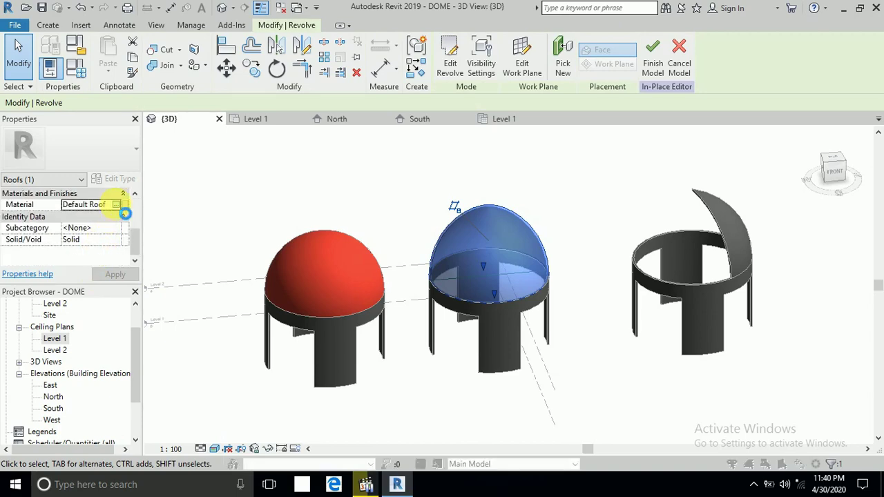
scroll(289, 207, up, 1)
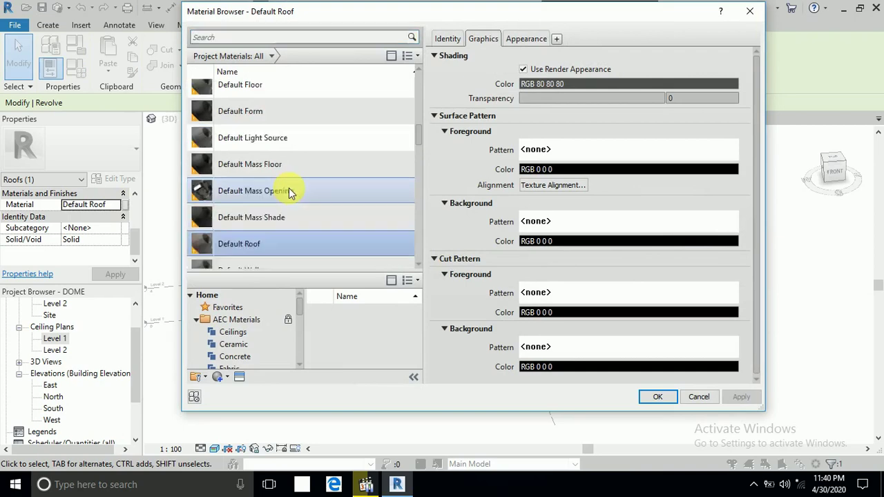
scroll(288, 188, up, 3)
scroll(289, 187, up, 3)
scroll(289, 187, up, 1)
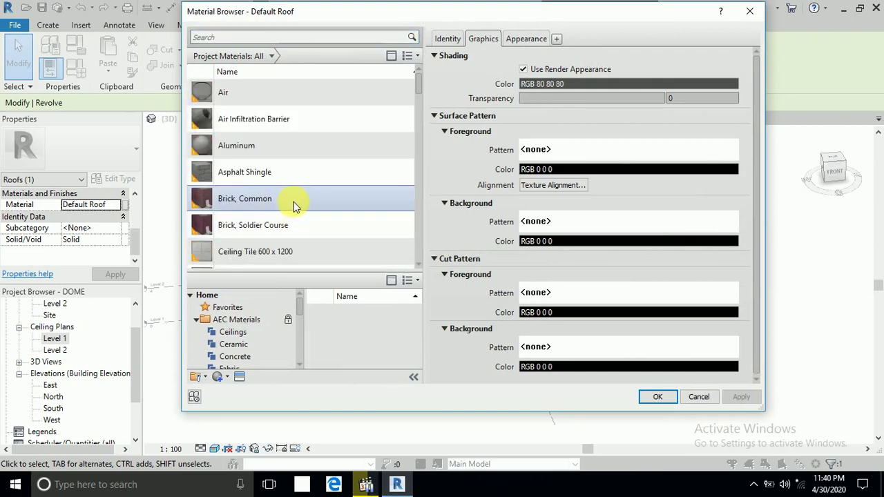
click(293, 200)
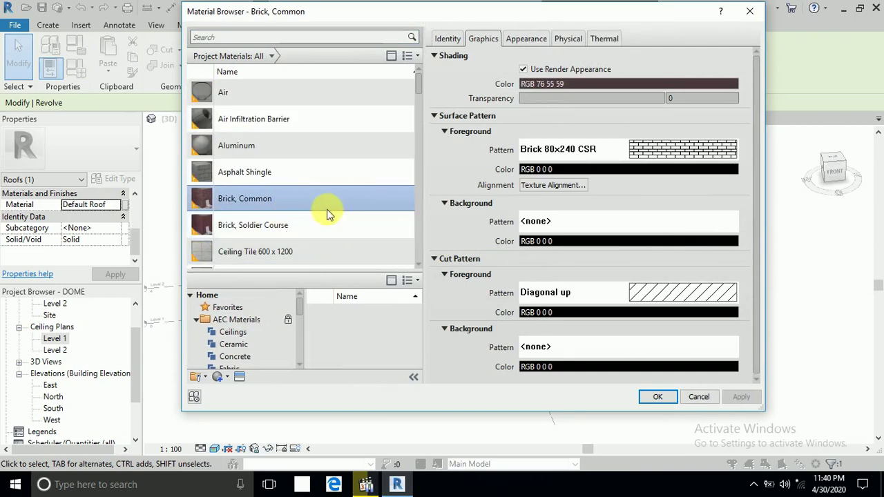
scroll(373, 256, down, 1)
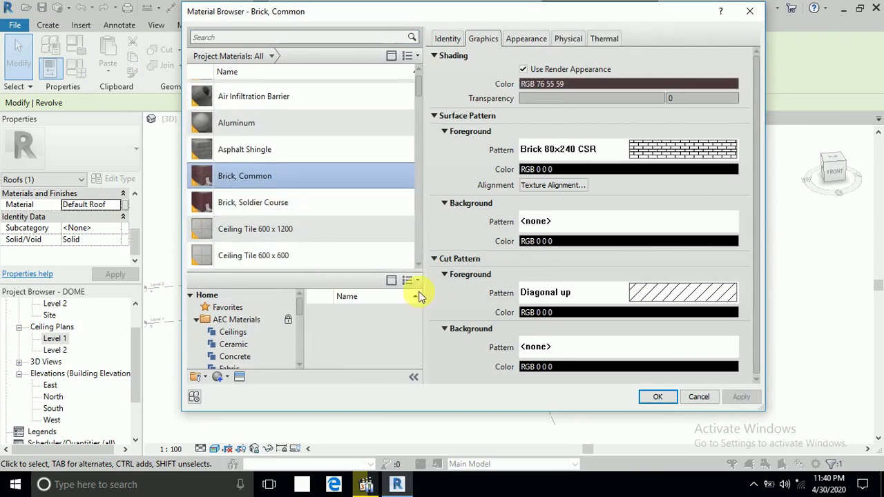
click(518, 38)
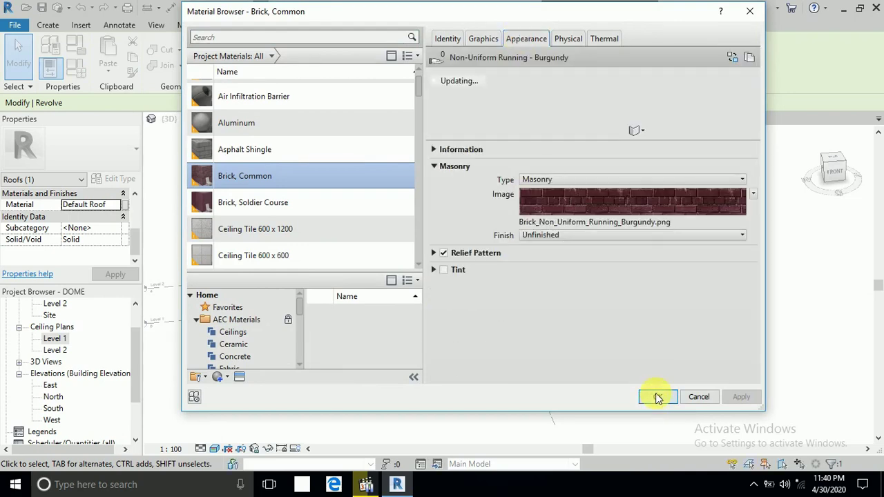
click(658, 398)
click(574, 218)
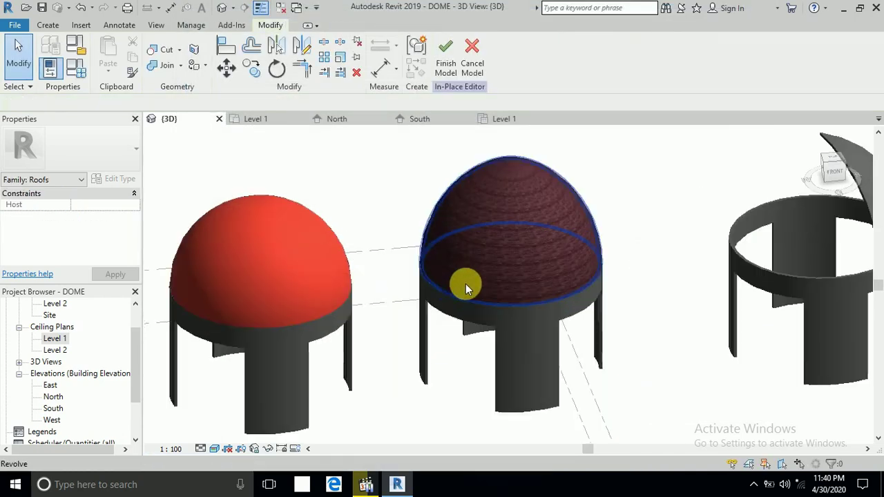
scroll(456, 290, down, 1)
scroll(442, 311, down, 1)
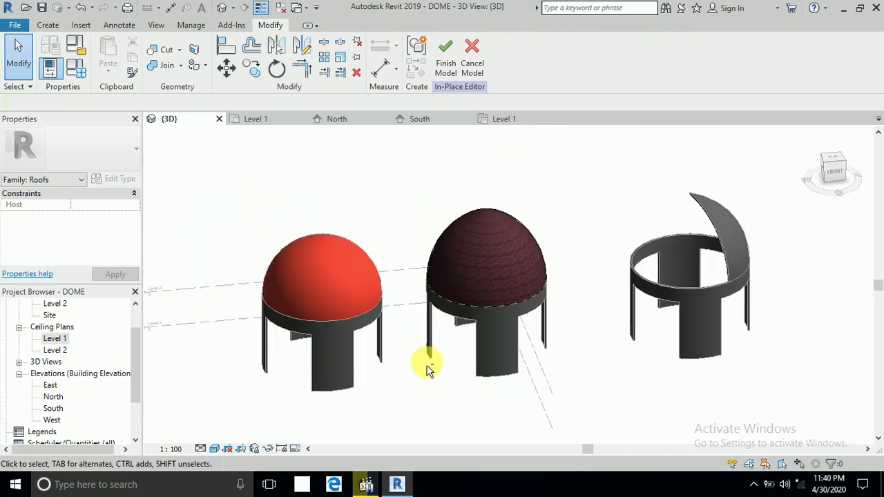
mouse_move(427, 371)
shift+middle_down()
mouse_move(470, 330)
mouse_move(460, 331)
shift+middle_up()
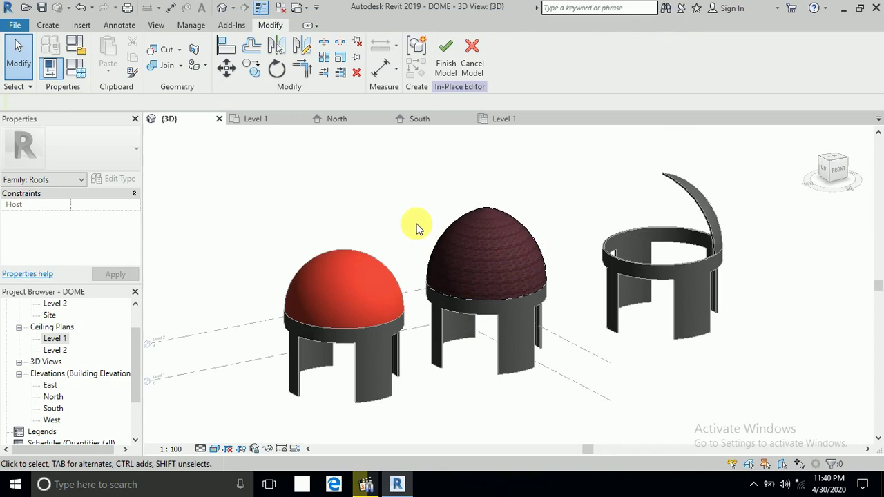